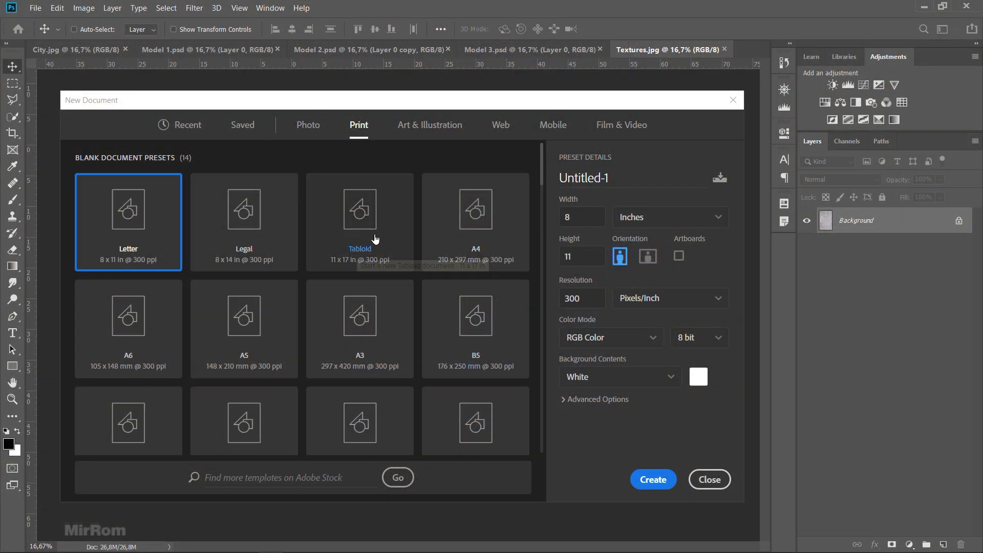
# Create an A4 preset document in pixels, 2480 × 3508 at 300 pixels/inch
pyautogui.click(468, 210)
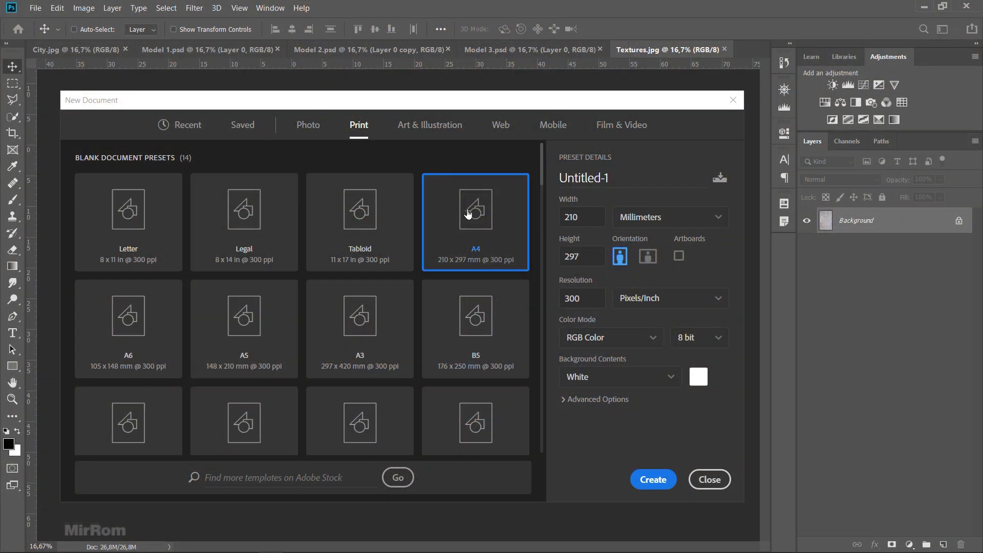
pyautogui.click(644, 223)
pyautogui.click(647, 263)
pyautogui.click(633, 224)
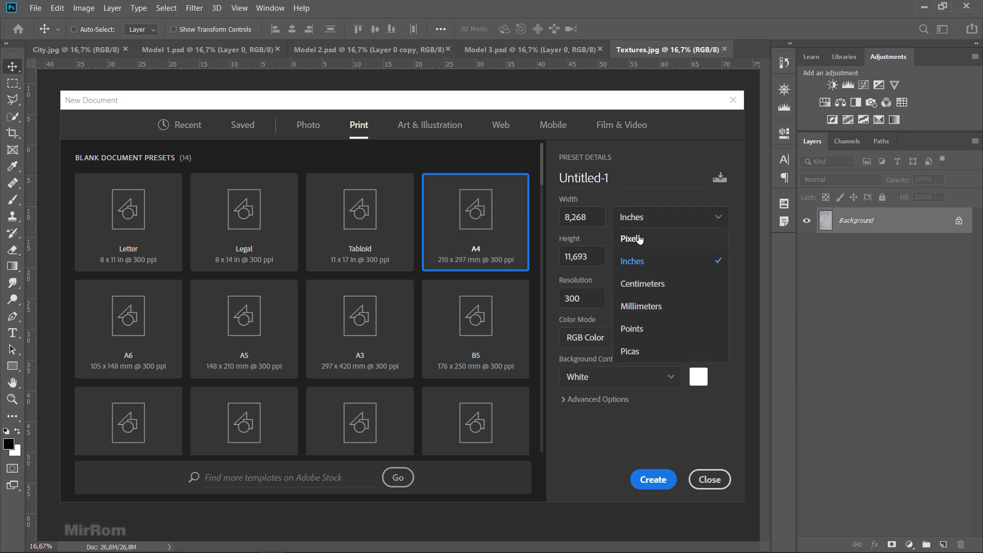
pyautogui.press('Tab')
pyautogui.press('Tab')
pyautogui.press('Tab')
pyautogui.click(644, 302)
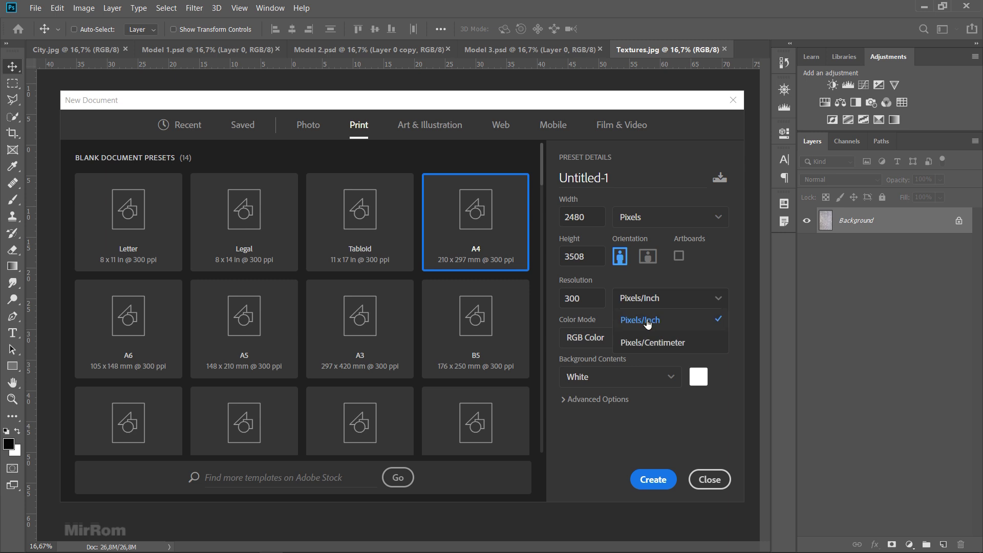
pyautogui.click(640, 323)
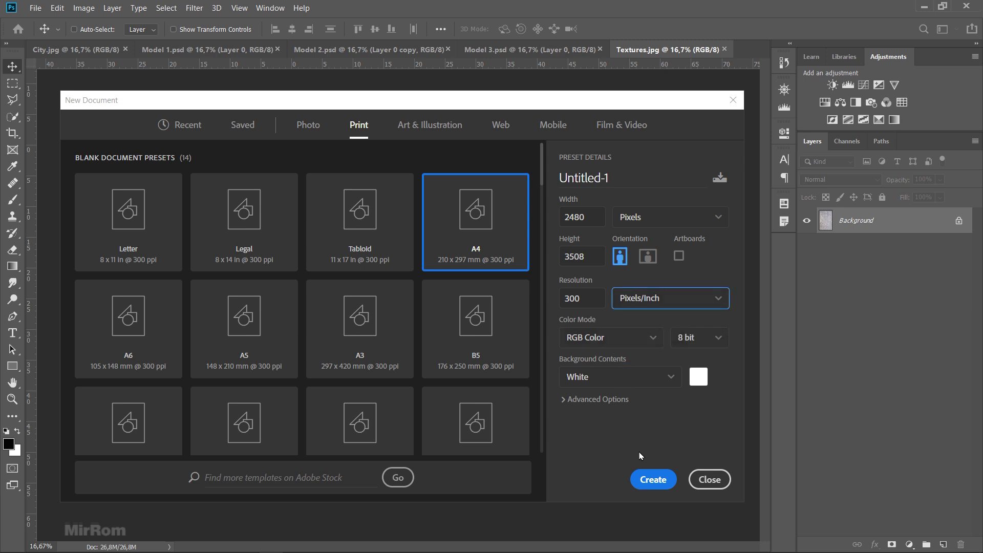
pyautogui.click(649, 480)
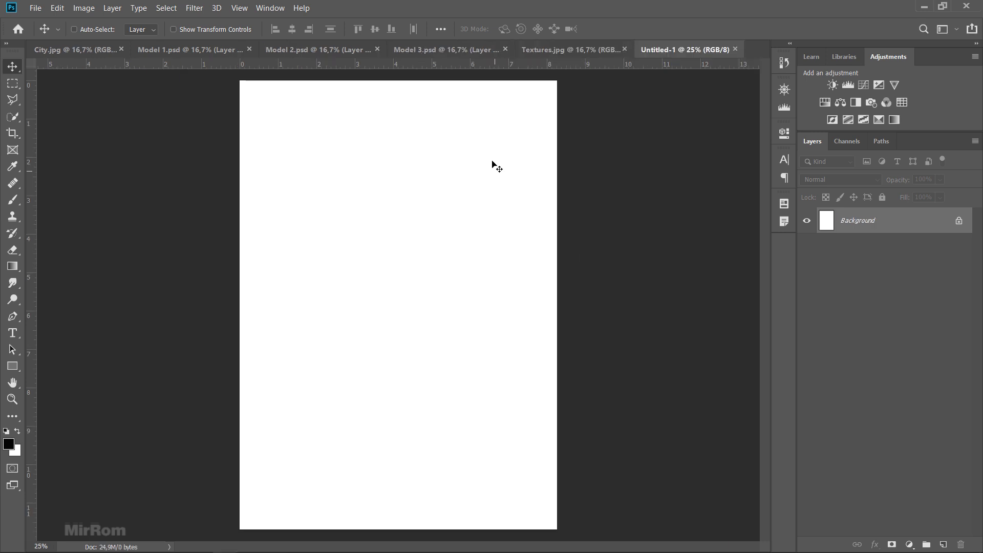
# Move the grey texture from Textures.jpg into the new document, then close Textures.jpg
pyautogui.hotkey('ctrl', '-')
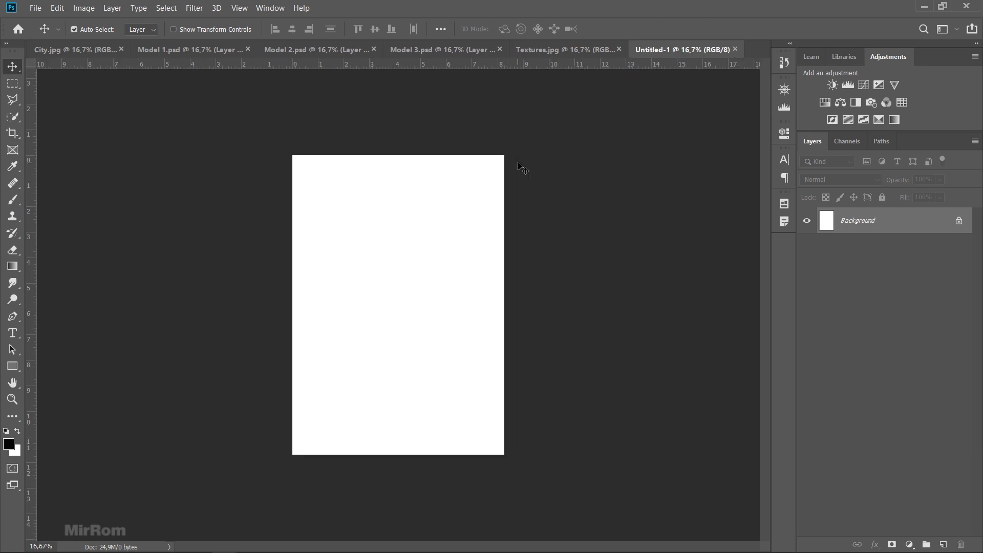
pyautogui.click(552, 50)
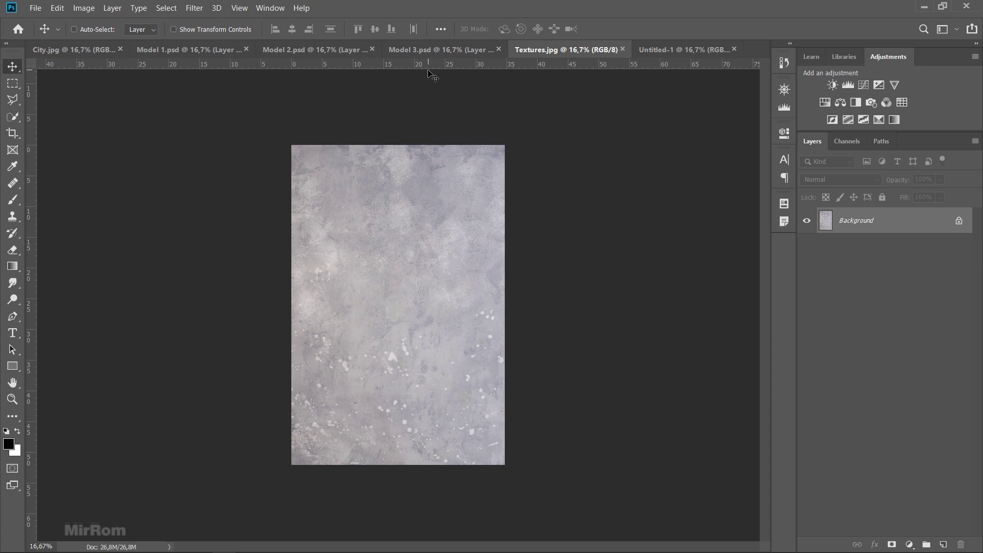
pyautogui.moveTo(445, 208); pyautogui.dragTo(538, 182)
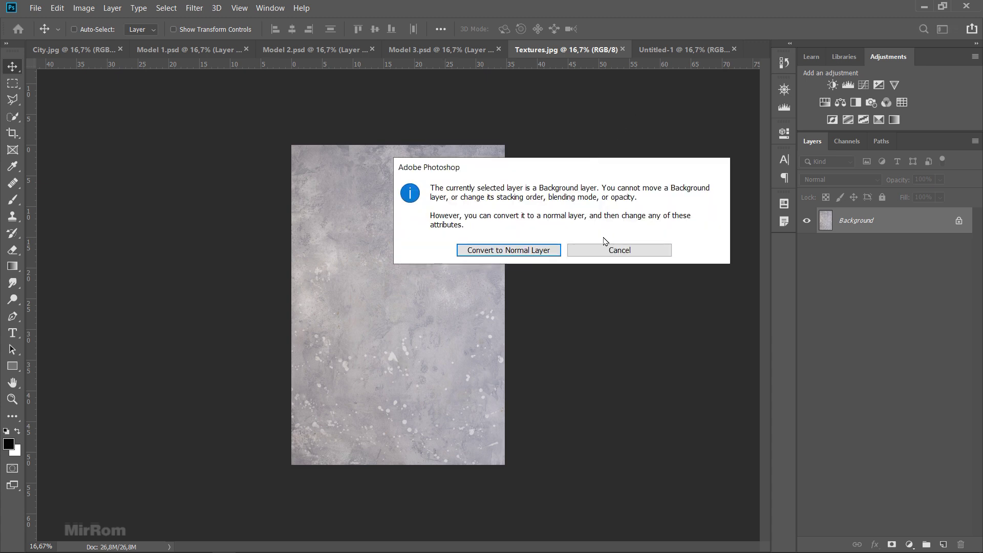
pyautogui.press('Escape')
pyautogui.moveTo(455, 250)
pyautogui.mouseDown()
pyautogui.moveTo(486, 215)
pyautogui.moveTo(461, 228)
pyautogui.moveTo(465, 247)
pyautogui.mouseUp()
pyautogui.click(619, 49)
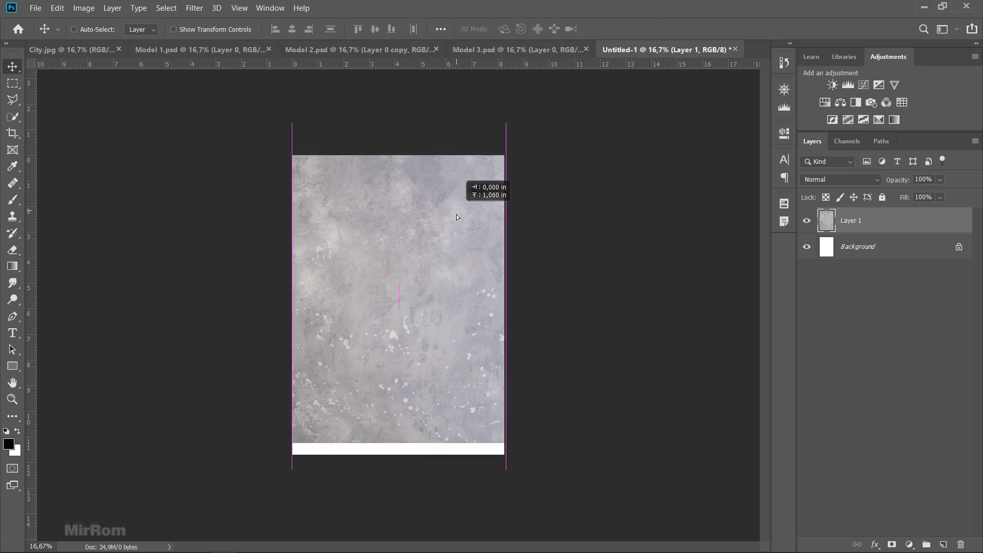
# Stretch the texture layer so its top and bottom edges meet the canvas edges
pyautogui.hotkey('ctrl', 't')
pyautogui.moveTo(446, 304); pyautogui.dragTo(447, 317)
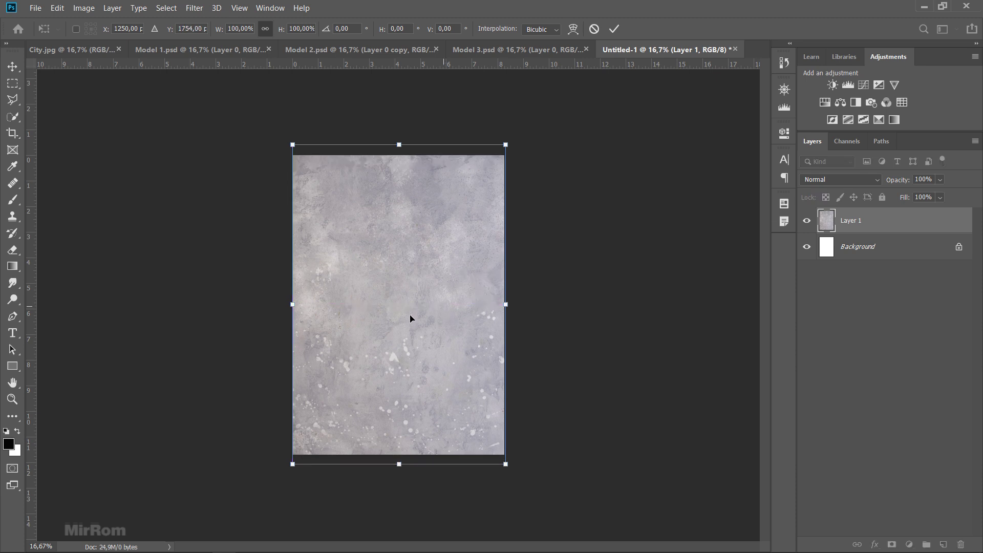
pyautogui.moveTo(407, 142); pyautogui.dragTo(407, 147)
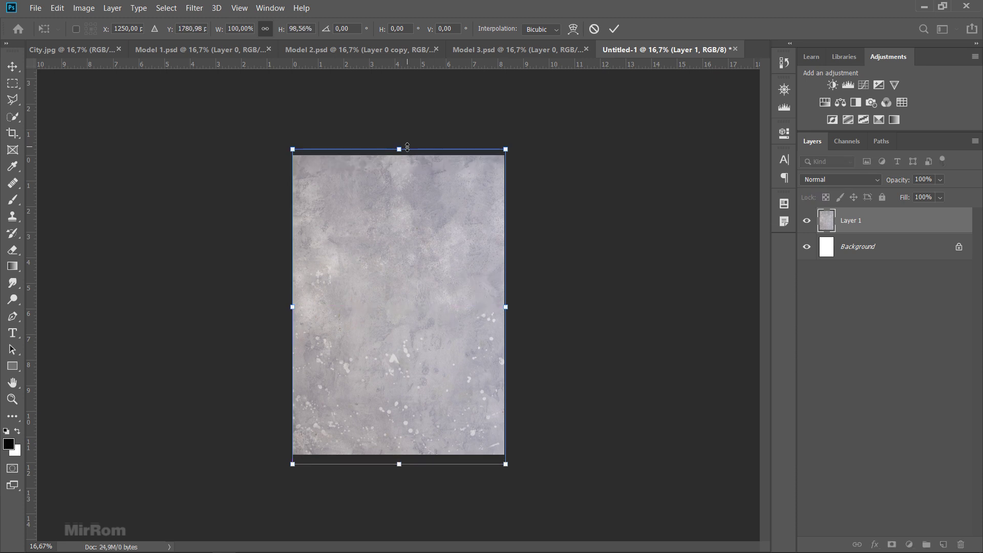
pyautogui.moveTo(404, 468); pyautogui.dragTo(404, 463)
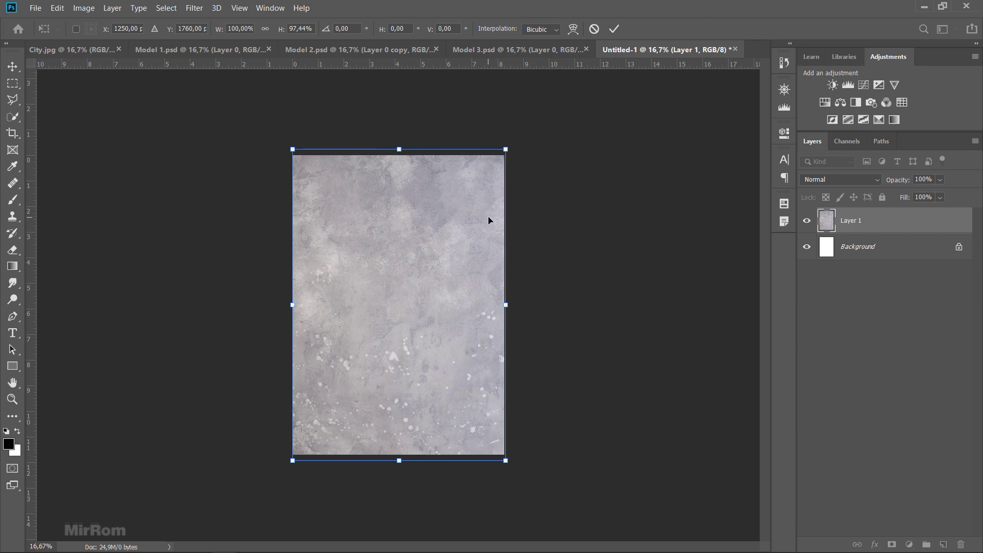
pyautogui.click(615, 26)
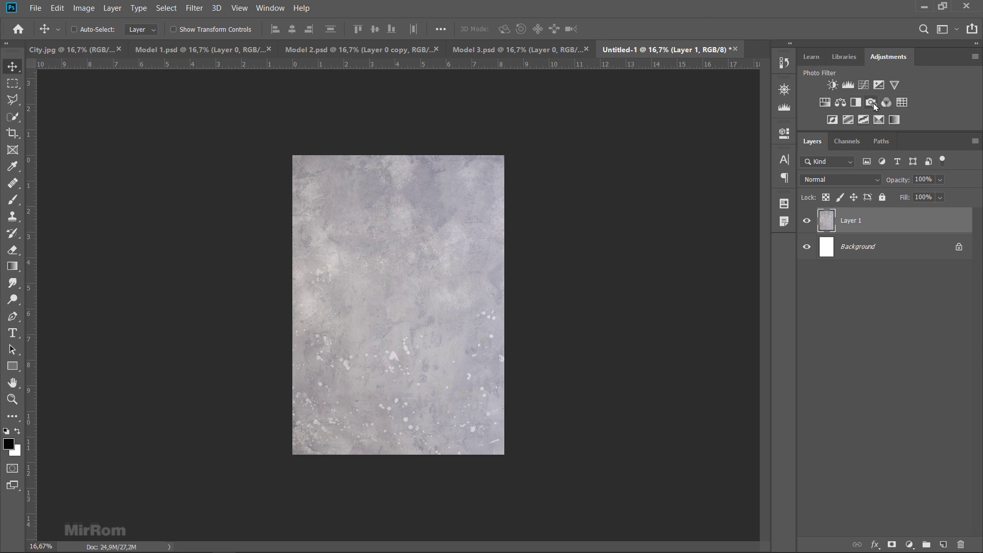
# Add a Sepia Photo Filter adjustment layer with density about 77%
pyautogui.click(872, 103)
pyautogui.click(711, 175)
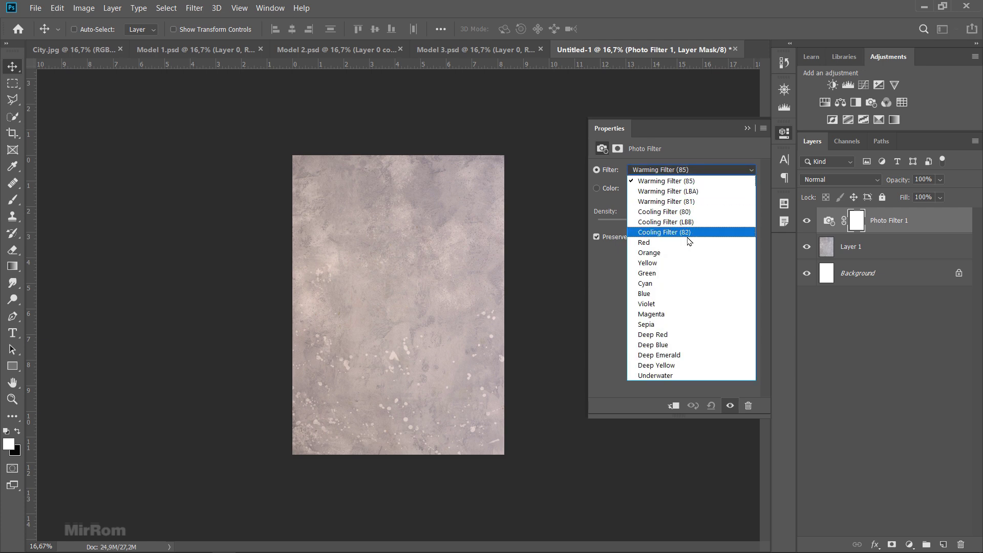
pyautogui.click(707, 324)
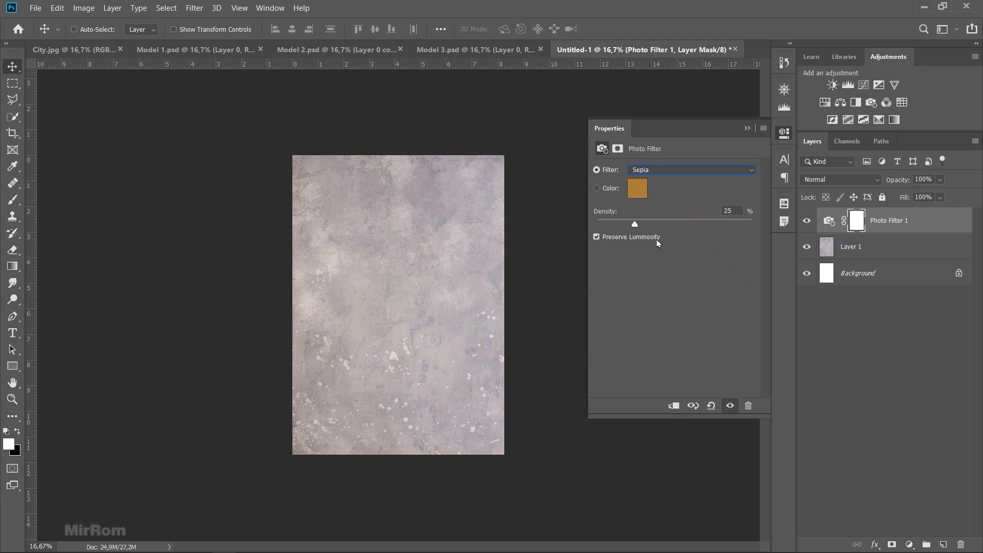
pyautogui.moveTo(640, 224); pyautogui.dragTo(706, 225)
pyautogui.moveTo(713, 224); pyautogui.dragTo(716, 226)
pyautogui.click(731, 406)
pyautogui.click(747, 128)
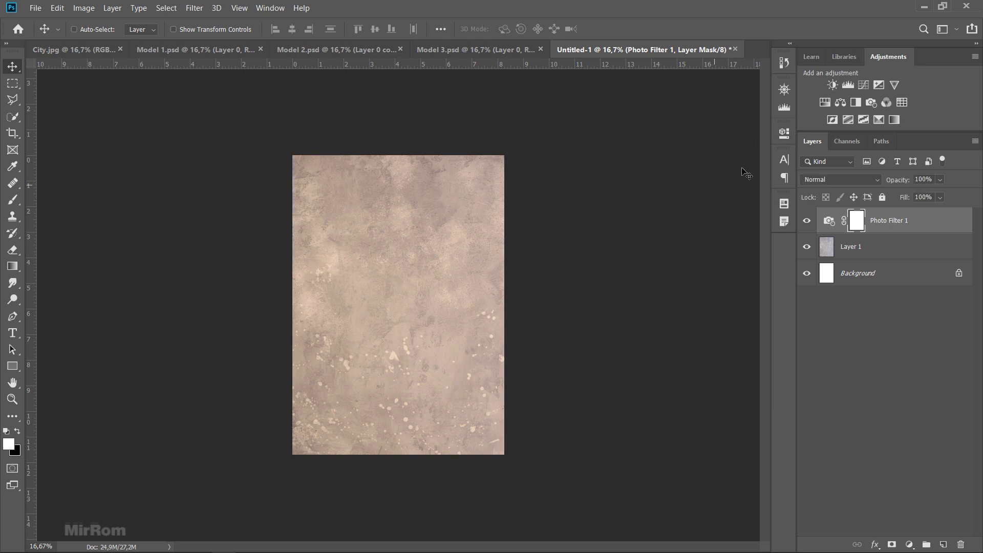
# Add a Brightness/Contrast layer with brightness about -24 and contrast about 25
pyautogui.click(833, 85)
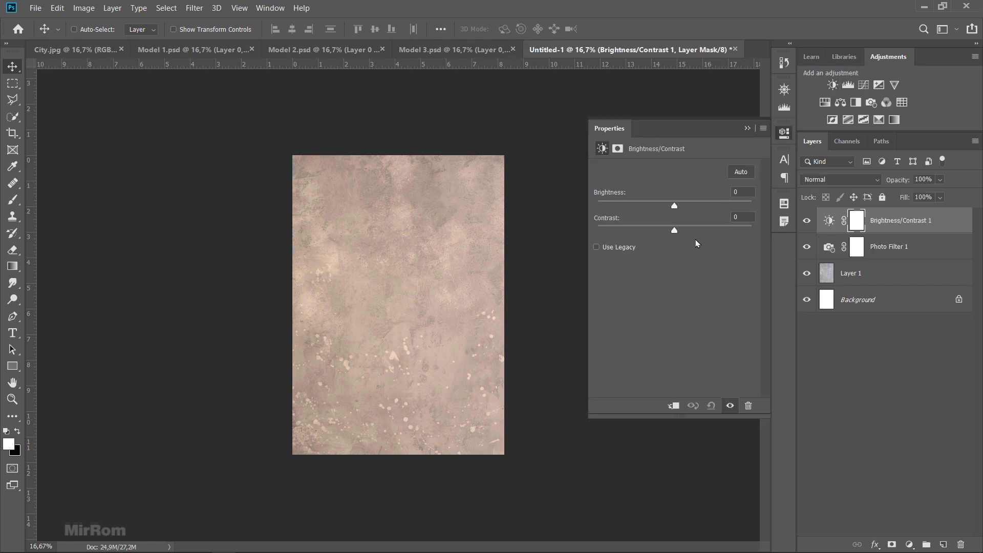
pyautogui.moveTo(674, 212); pyautogui.dragTo(661, 209)
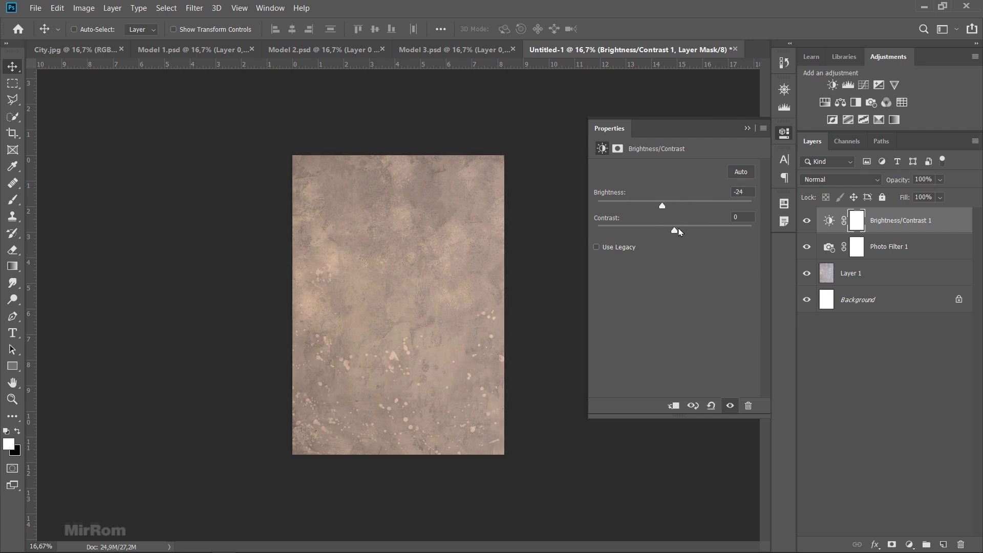
pyautogui.moveTo(678, 231); pyautogui.dragTo(696, 230)
pyautogui.doubleClick(733, 406)
pyautogui.click(748, 128)
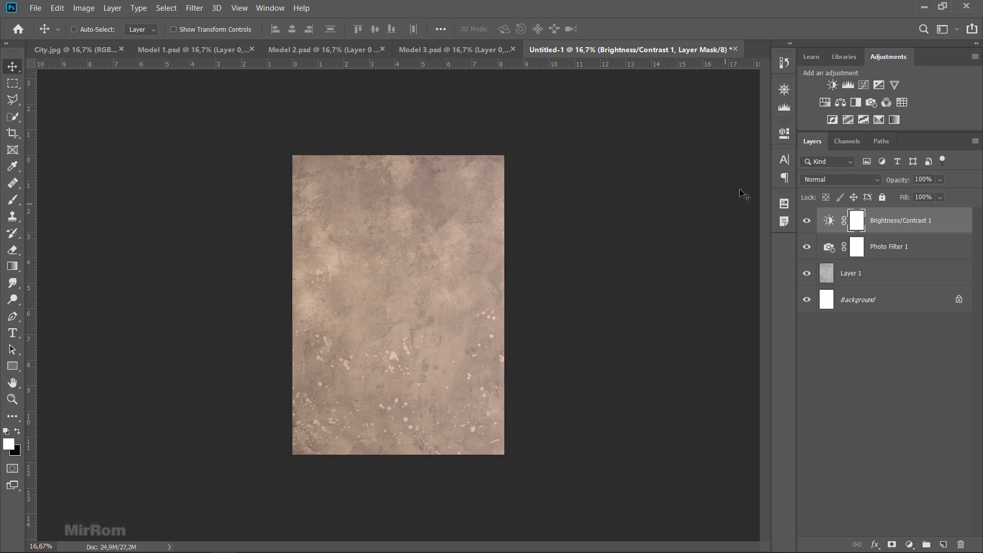
pyautogui.click(784, 133)
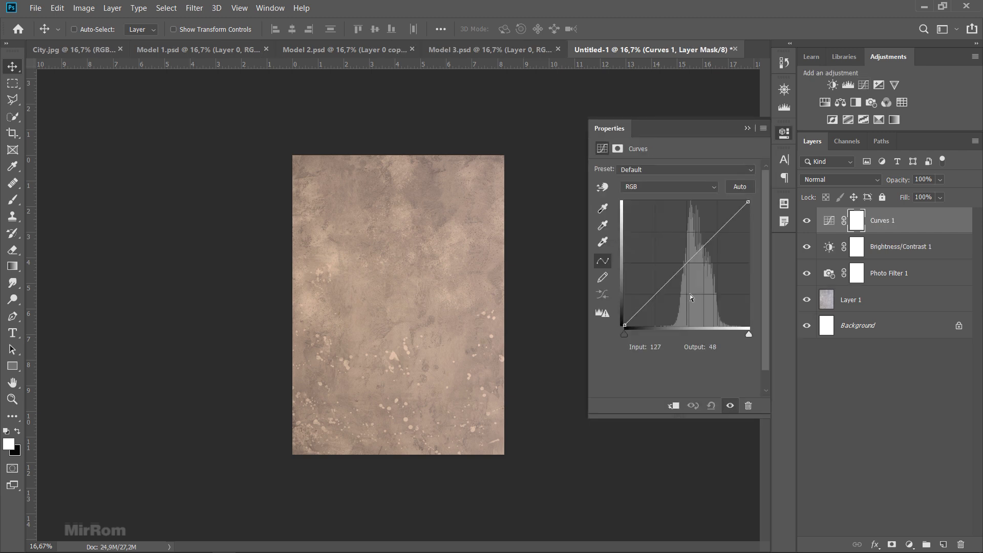
# Raise the curve's midtones and set the white point to 234 and the black point to 16
pyautogui.moveTo(692, 258); pyautogui.dragTo(677, 265)
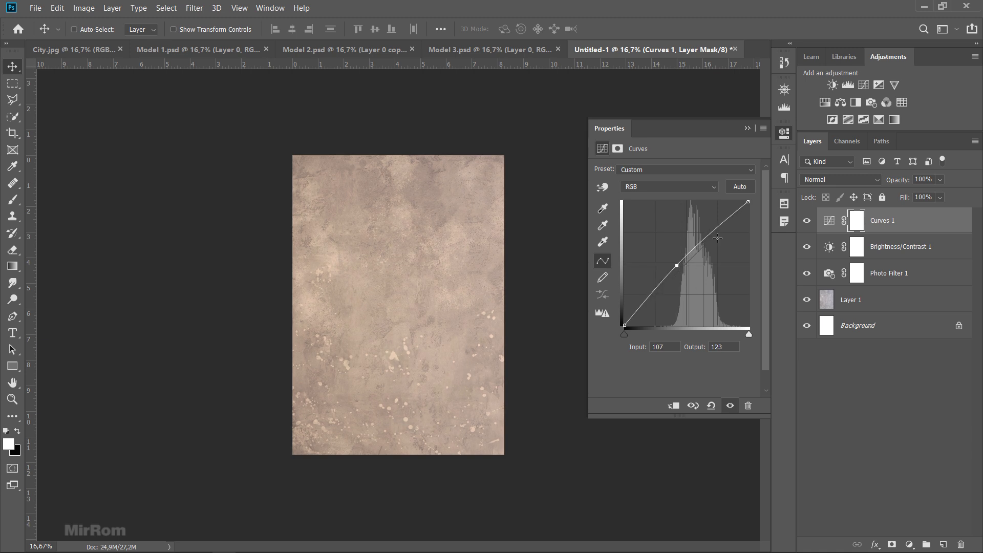
pyautogui.moveTo(748, 202); pyautogui.dragTo(739, 201)
pyautogui.moveTo(624, 334); pyautogui.dragTo(631, 335)
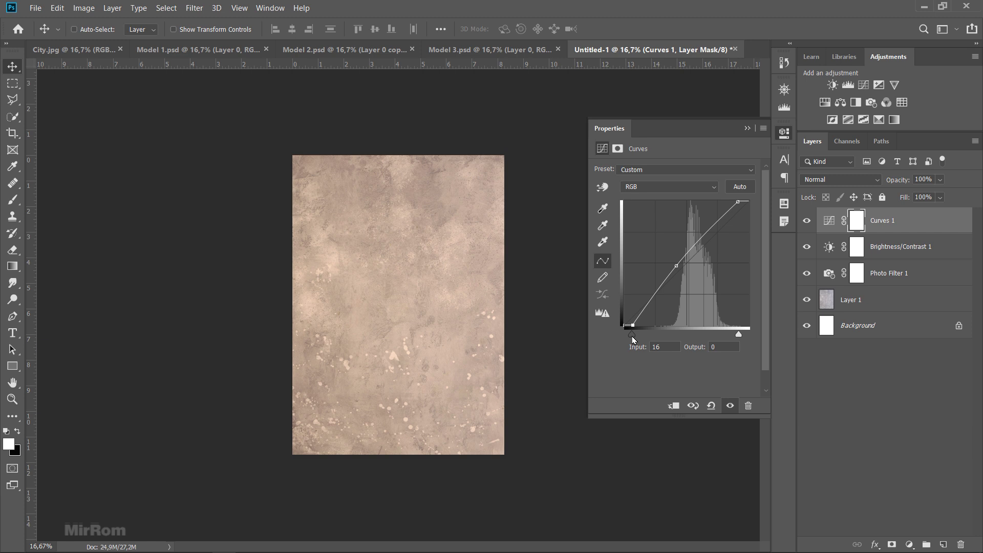
pyautogui.click(730, 406)
pyautogui.click(754, 129)
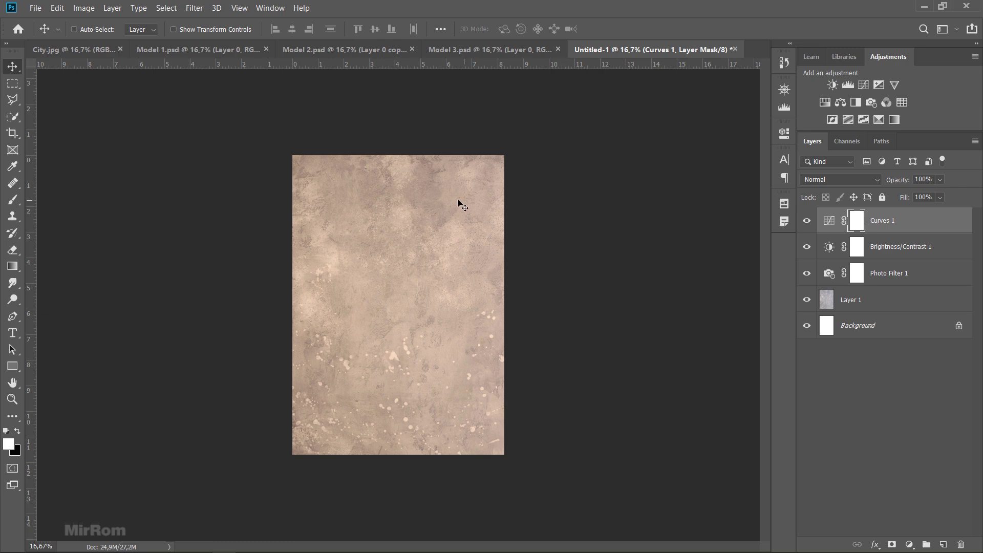
# Bring the masked model copy from Model 1 into the poster and close Model 1
pyautogui.click(239, 59)
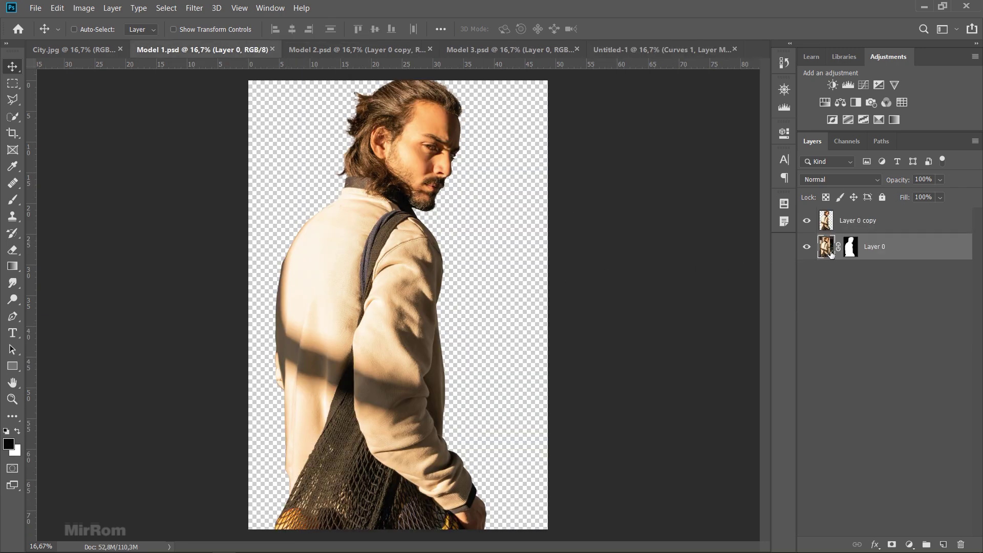
pyautogui.rightClick(850, 247)
pyautogui.click(851, 251)
pyautogui.rightClick(850, 250)
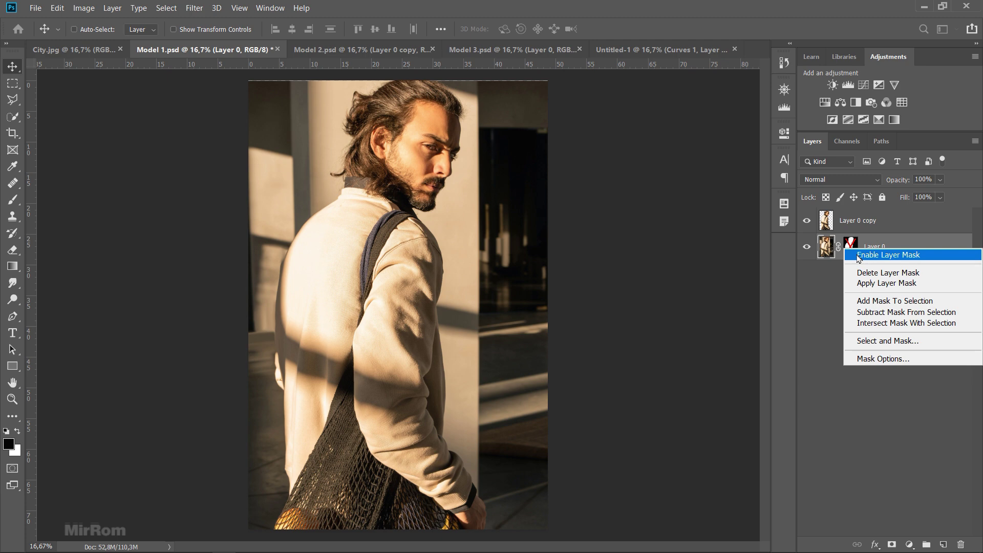
pyautogui.click(835, 254)
pyautogui.click(843, 227)
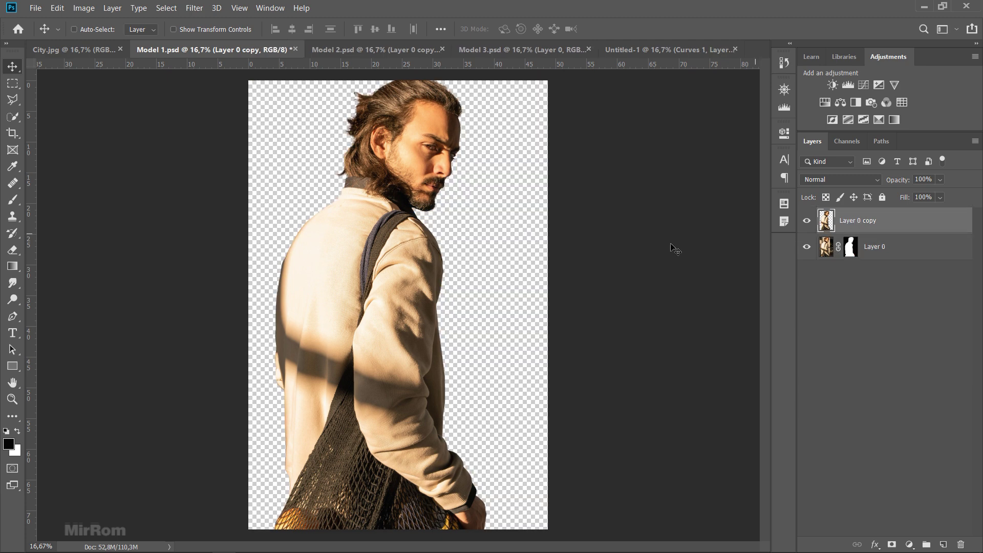
pyautogui.moveTo(414, 190)
pyautogui.mouseDown()
pyautogui.moveTo(562, 134)
pyautogui.moveTo(392, 265)
pyautogui.mouseUp()
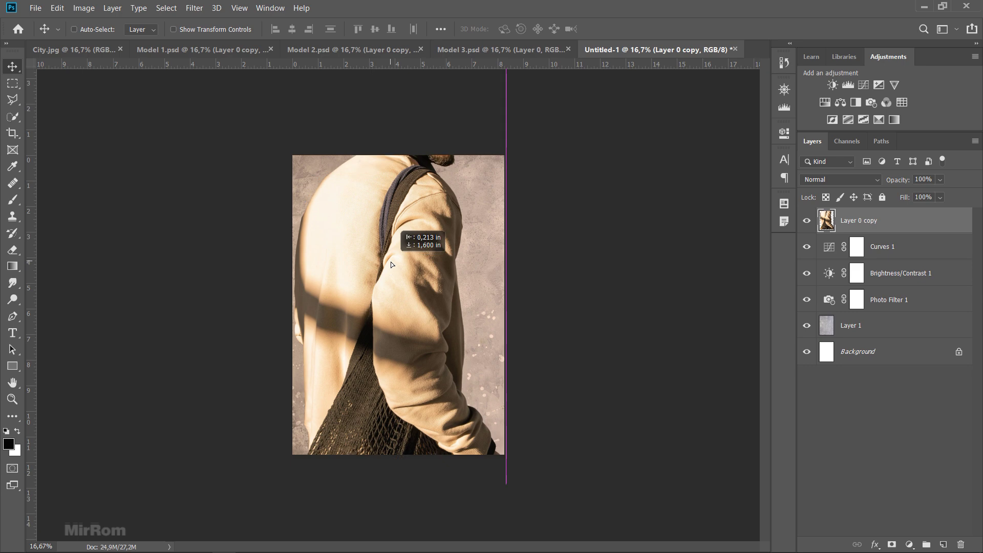
pyautogui.click(271, 49)
pyautogui.click(501, 221)
pyautogui.moveTo(439, 260); pyautogui.dragTo(443, 288)
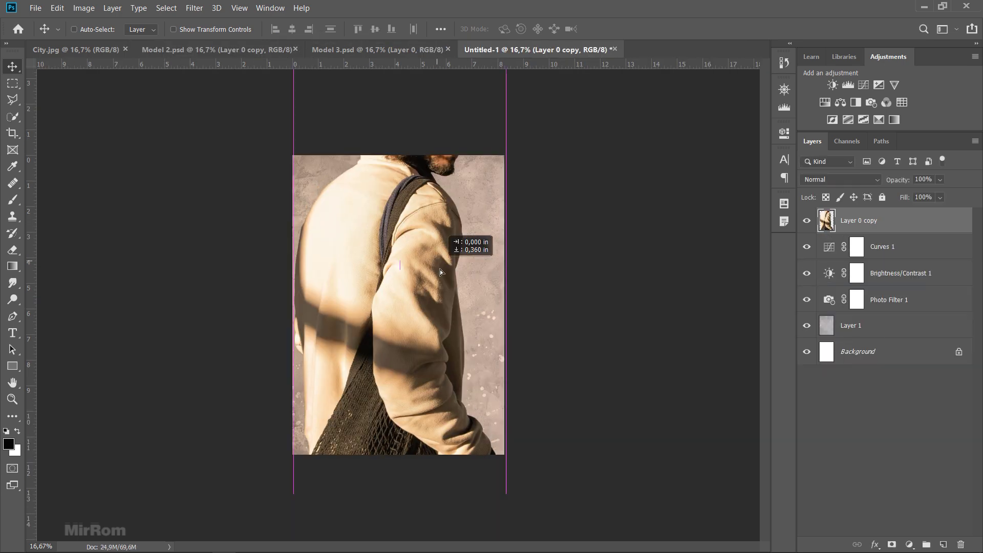
# Convert the model layer to a smart object and scale it to about 81%
pyautogui.rightClick(879, 226)
pyautogui.click(818, 199)
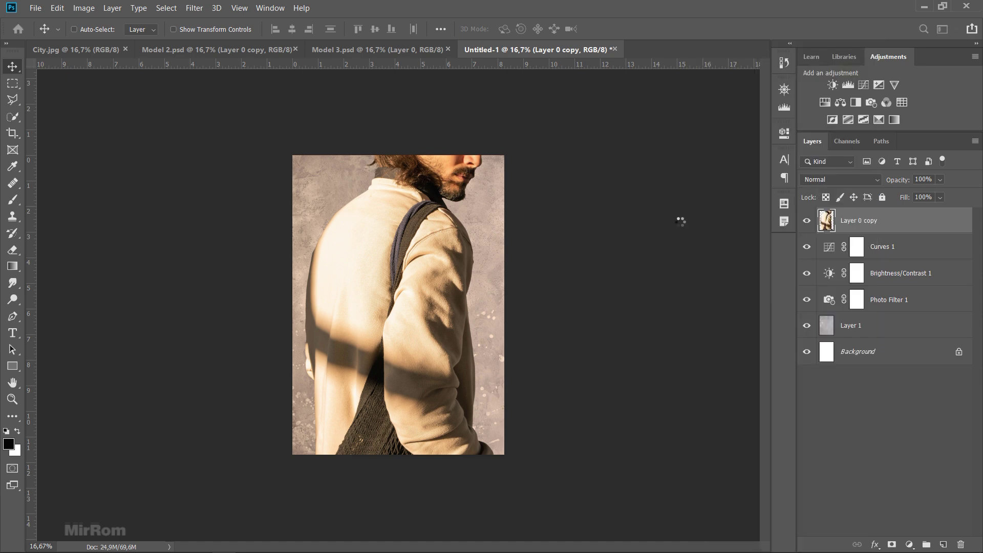
pyautogui.hotkey('ctrl', 't')
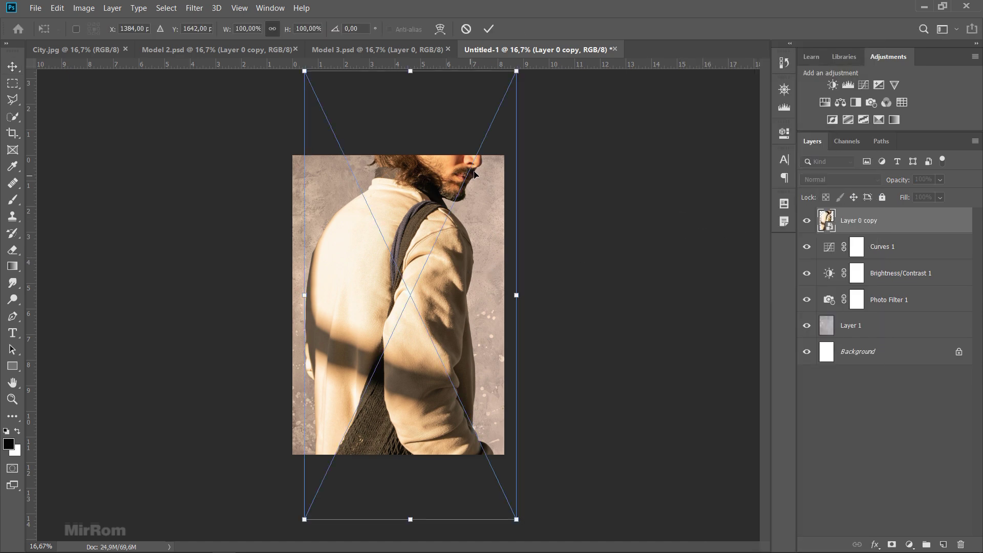
pyautogui.moveTo(517, 72); pyautogui.dragTo(477, 155)
pyautogui.moveTo(417, 195); pyautogui.dragTo(432, 197)
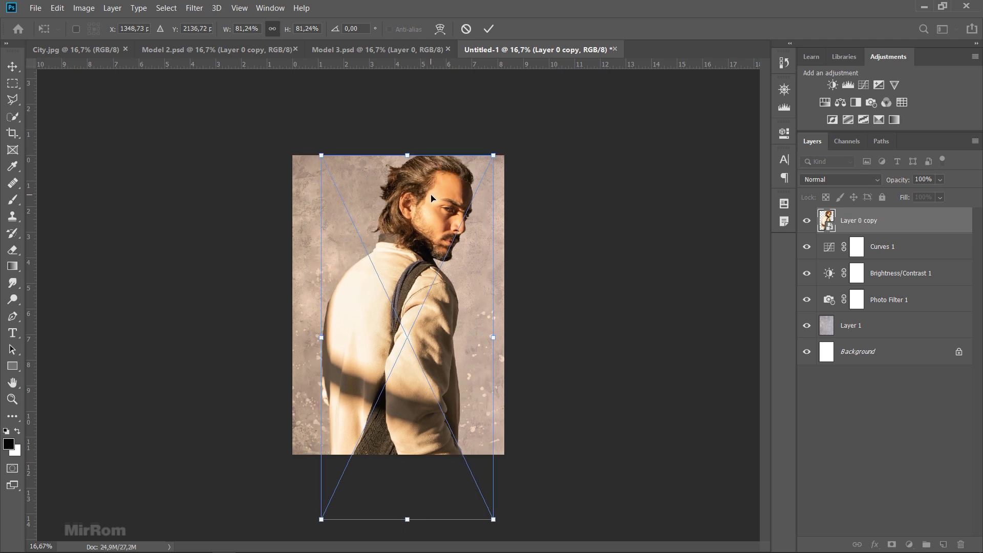
pyautogui.moveTo(493, 520); pyautogui.dragTo(493, 540)
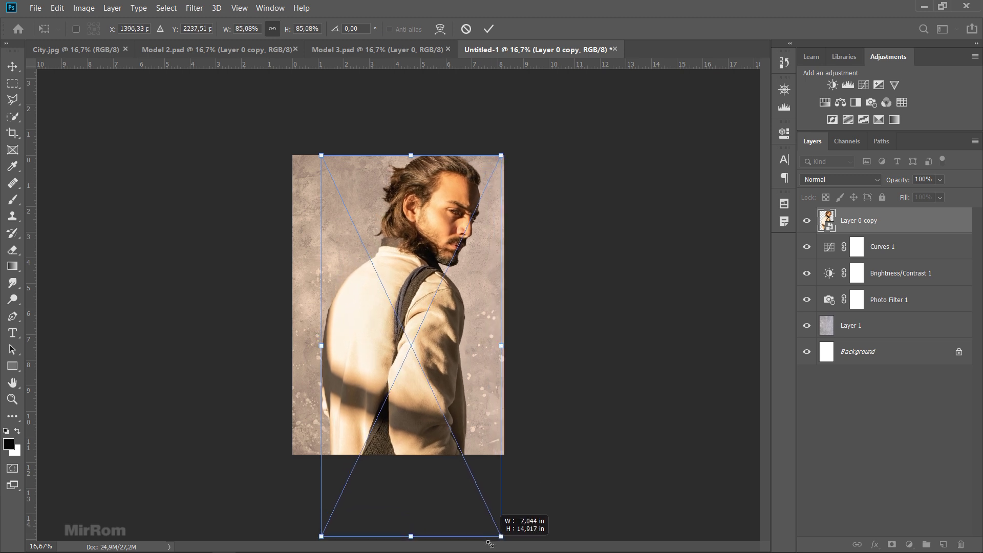
pyautogui.press('Return')
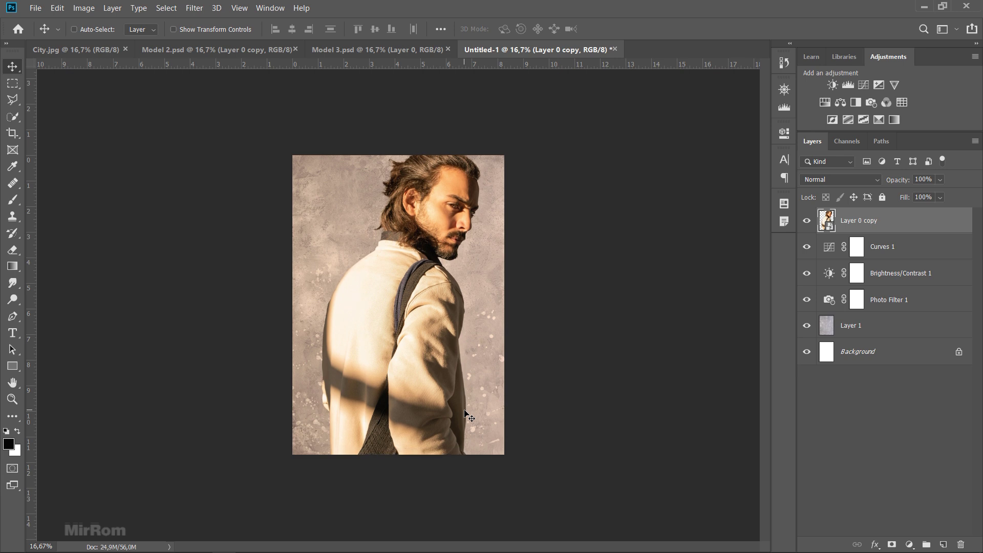
# Rescale the model photo to about 87% so it fills the A4 page
pyautogui.hotkey('ctrl', 't')
pyautogui.hotkey('ctrl', '-')
pyautogui.moveTo(340, 472); pyautogui.dragTo(329, 481)
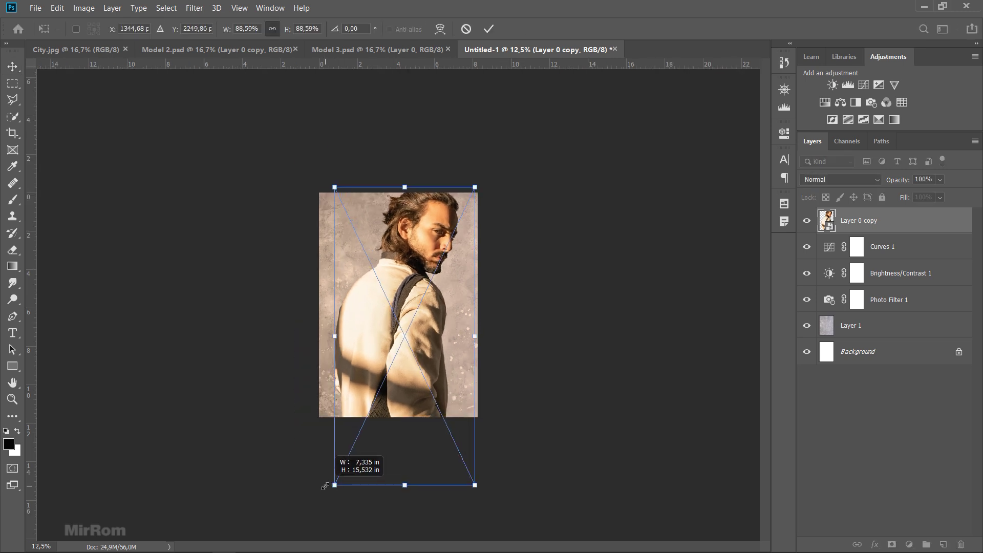
pyautogui.press('Return')
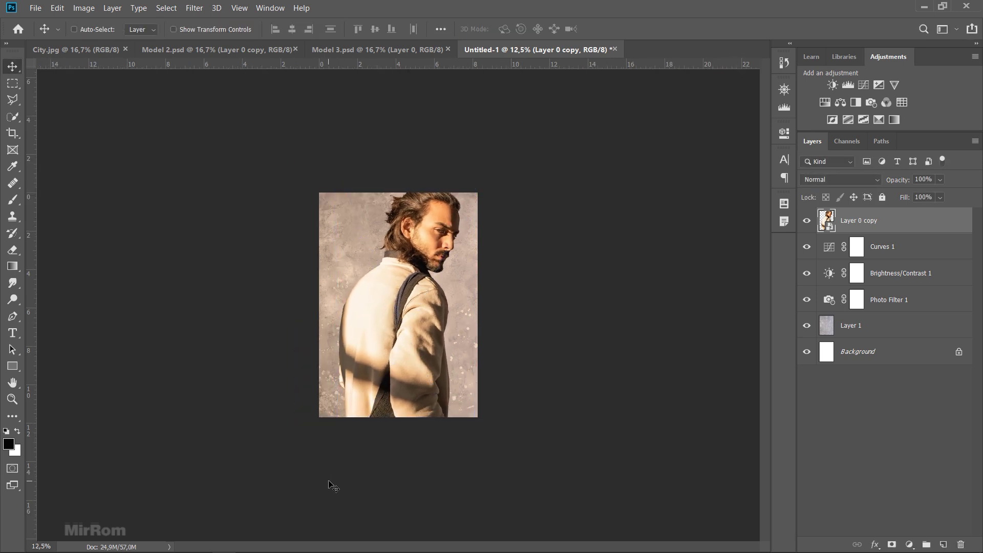
pyautogui.hotkey('ctrl', '+')
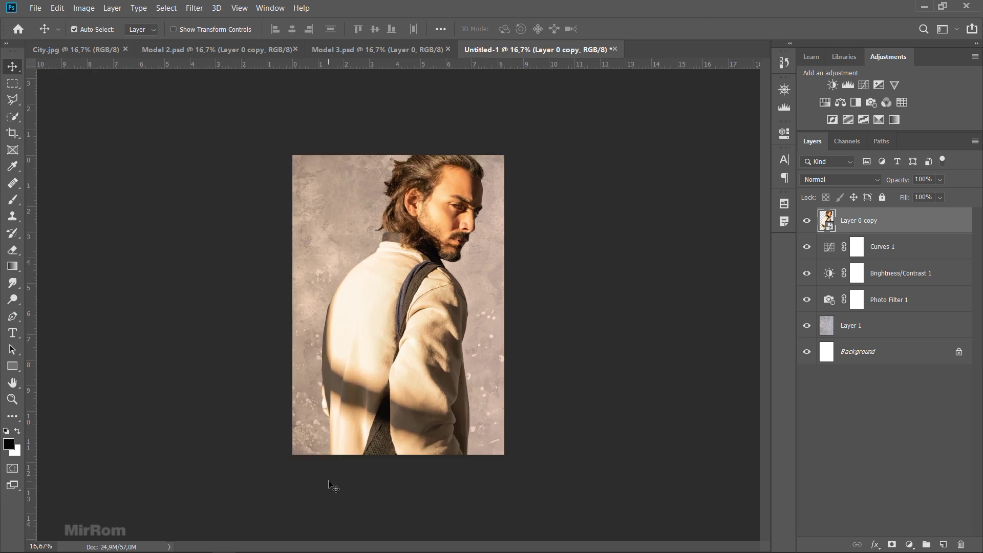
pyautogui.hotkey('ctrl', '+')
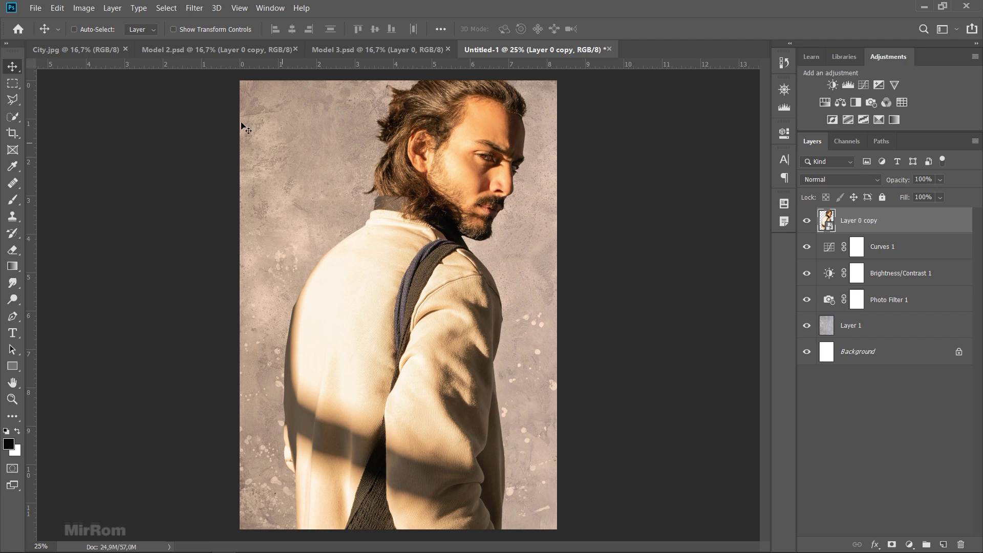
# Apply Shadows/Highlights: shadows tone 17, radius 58; highlights amount 41, tone 41, radius 64; color -100
pyautogui.click(83, 7)
pyautogui.moveTo(102, 39)
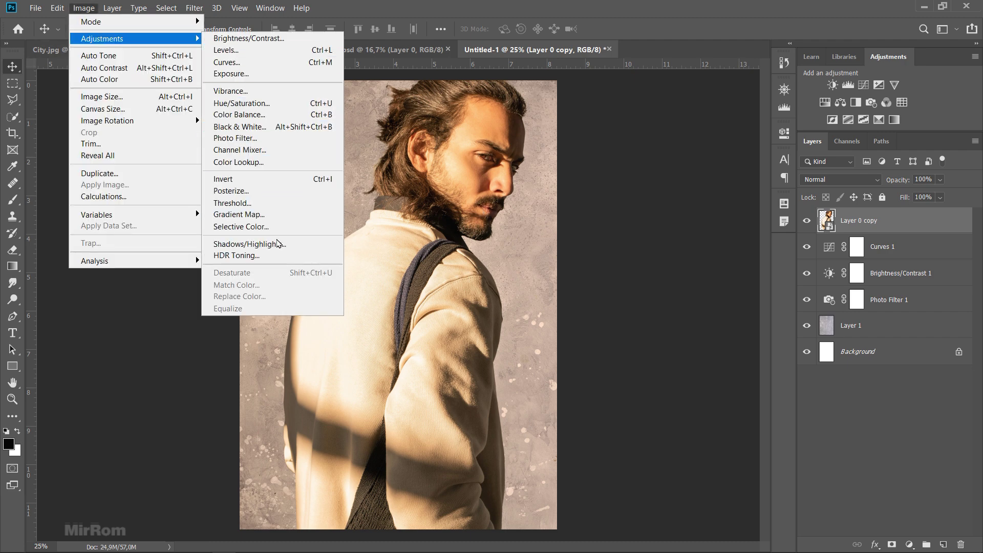
pyautogui.click(315, 245)
pyautogui.moveTo(467, 67); pyautogui.dragTo(695, 96)
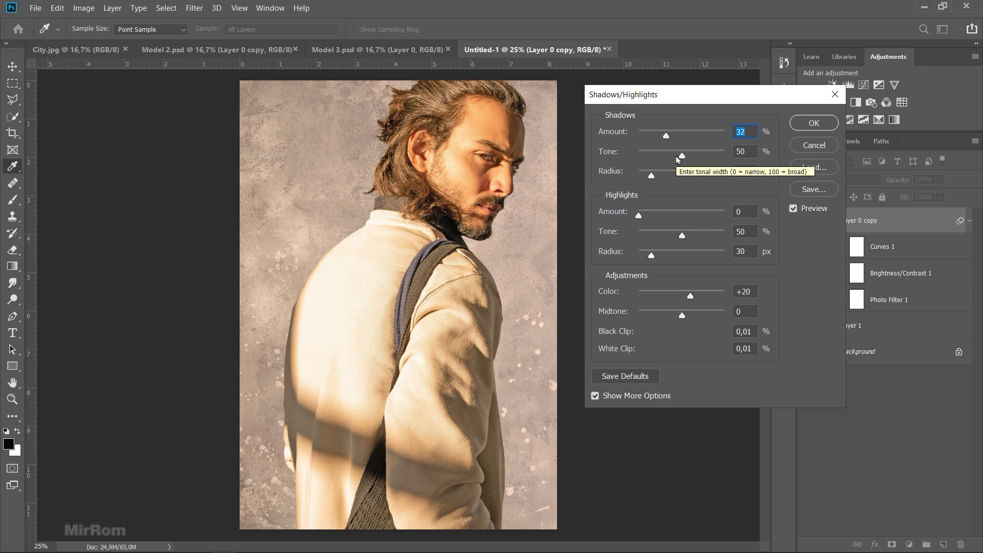
pyautogui.moveTo(682, 156); pyautogui.dragTo(657, 159)
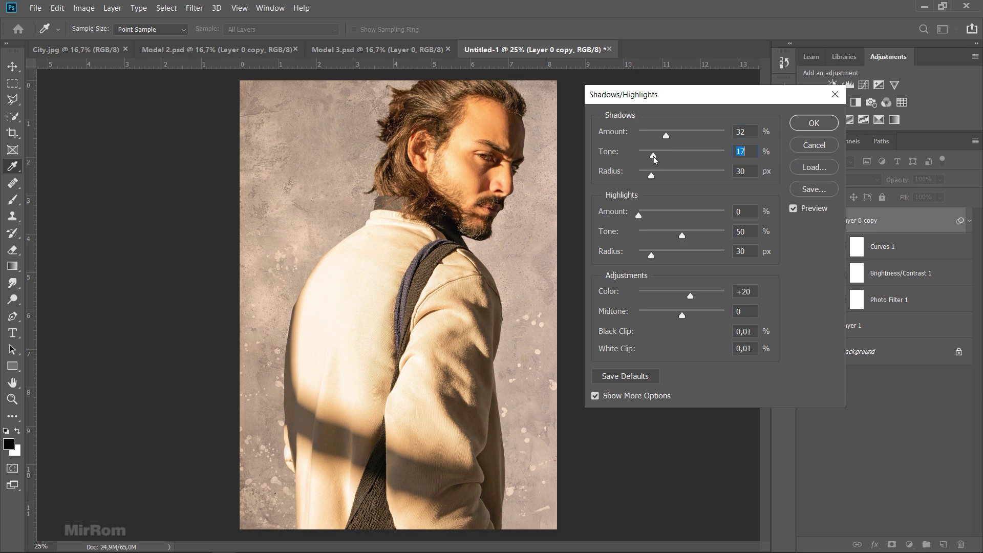
pyautogui.moveTo(652, 175); pyautogui.dragTo(665, 178)
pyautogui.moveTo(639, 215); pyautogui.dragTo(671, 216)
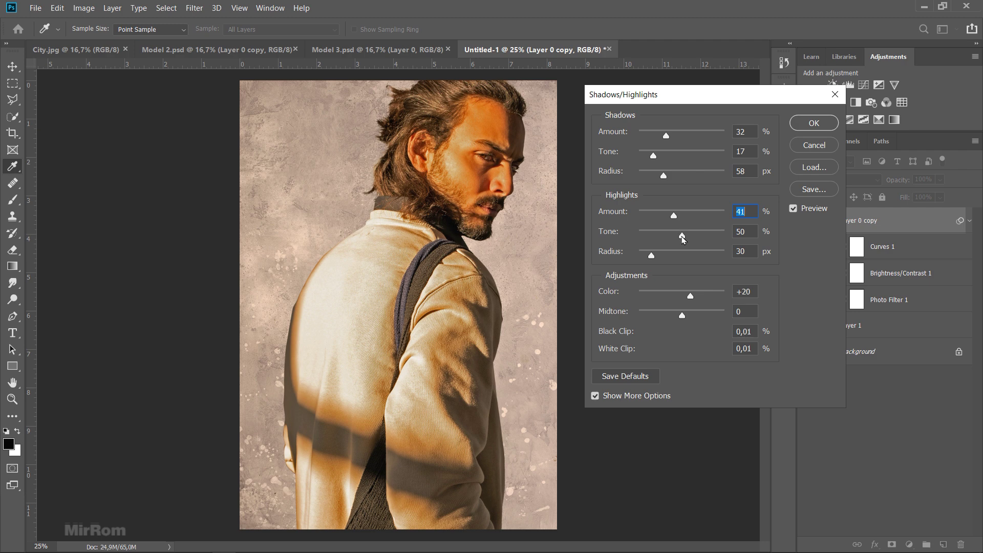
pyautogui.moveTo(682, 236); pyautogui.dragTo(667, 256)
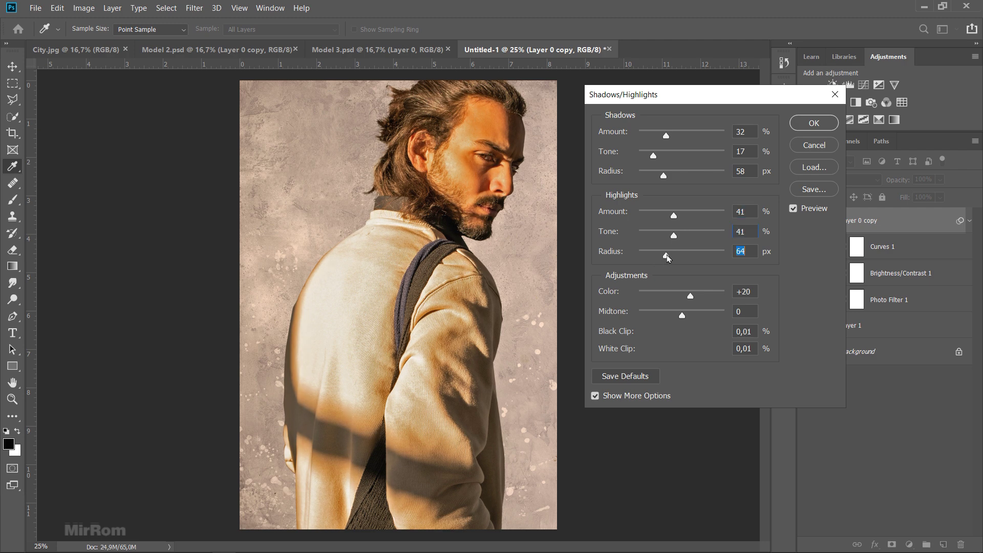
pyautogui.moveTo(691, 296); pyautogui.dragTo(640, 298)
pyautogui.click(794, 208)
pyautogui.click(807, 128)
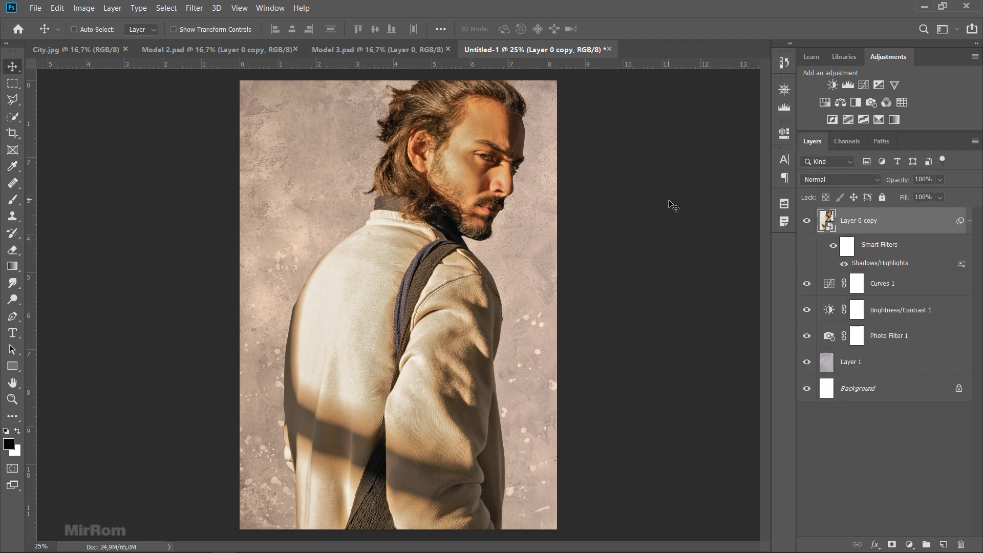
pyautogui.click(969, 223)
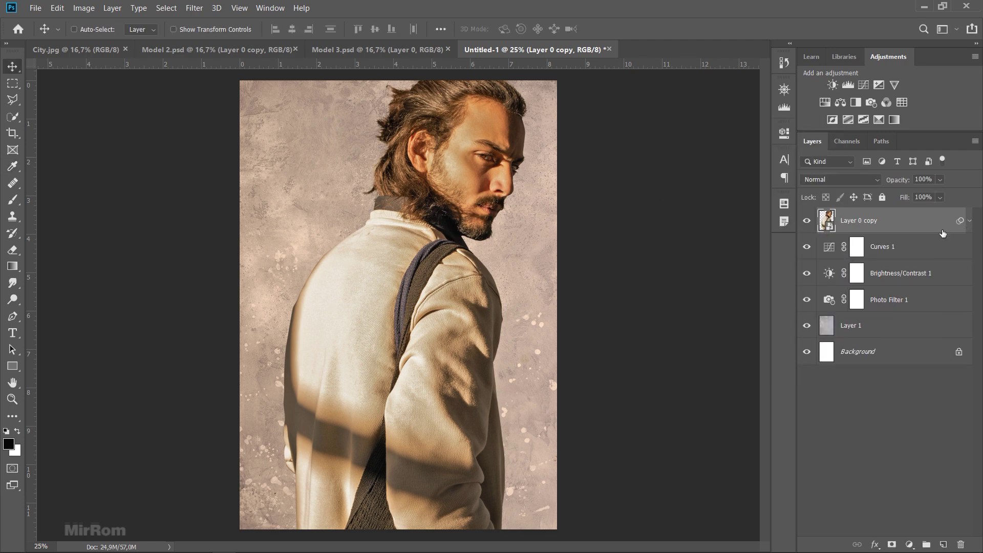
# Apply a Vibrance smart filter with vibrance -47 and saturation -11 to the model
pyautogui.click(78, 10)
pyautogui.moveTo(102, 38)
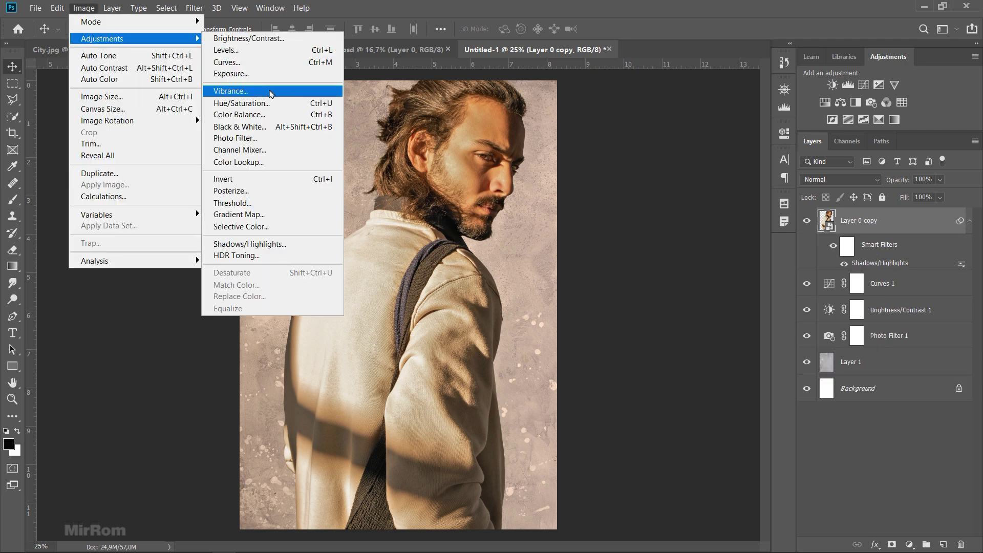
pyautogui.click(272, 93)
pyautogui.moveTo(471, 143); pyautogui.dragTo(635, 185)
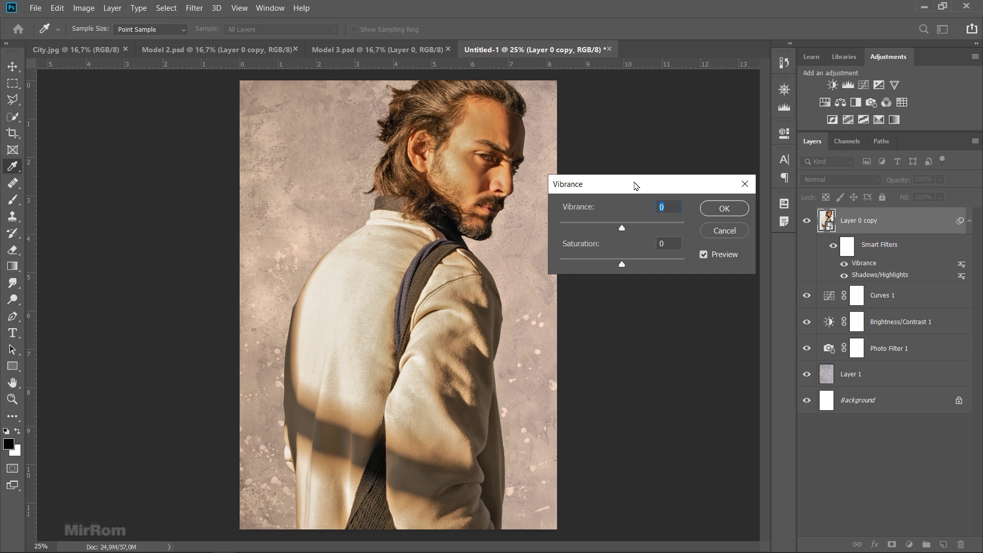
pyautogui.moveTo(622, 229); pyautogui.dragTo(600, 230)
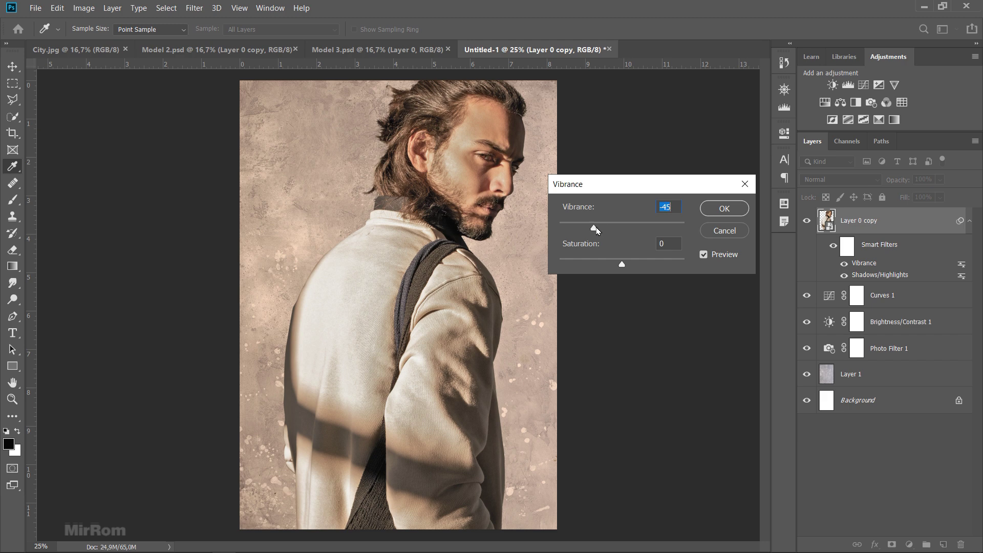
pyautogui.moveTo(596, 229); pyautogui.dragTo(594, 231)
pyautogui.moveTo(621, 264); pyautogui.dragTo(616, 267)
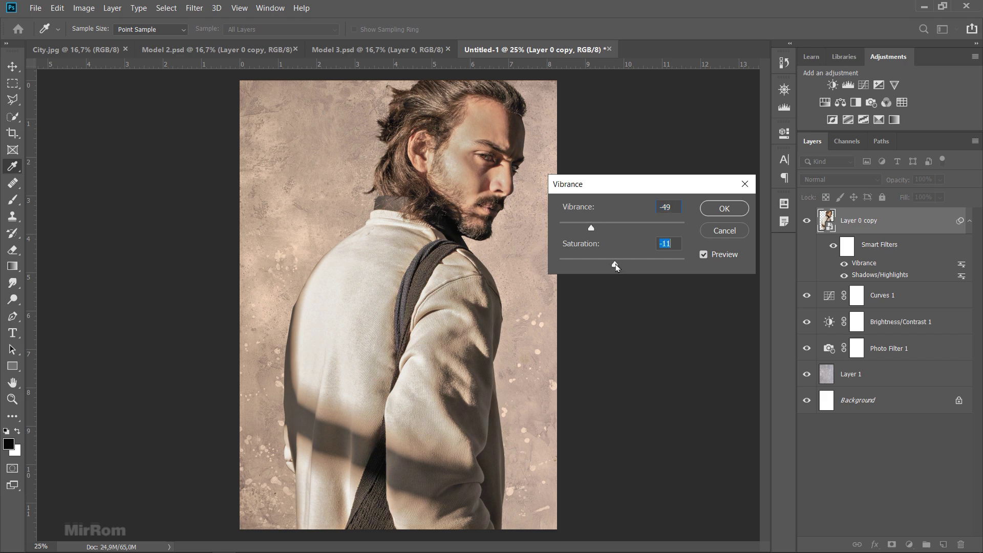
pyautogui.click(704, 254)
pyautogui.click(710, 210)
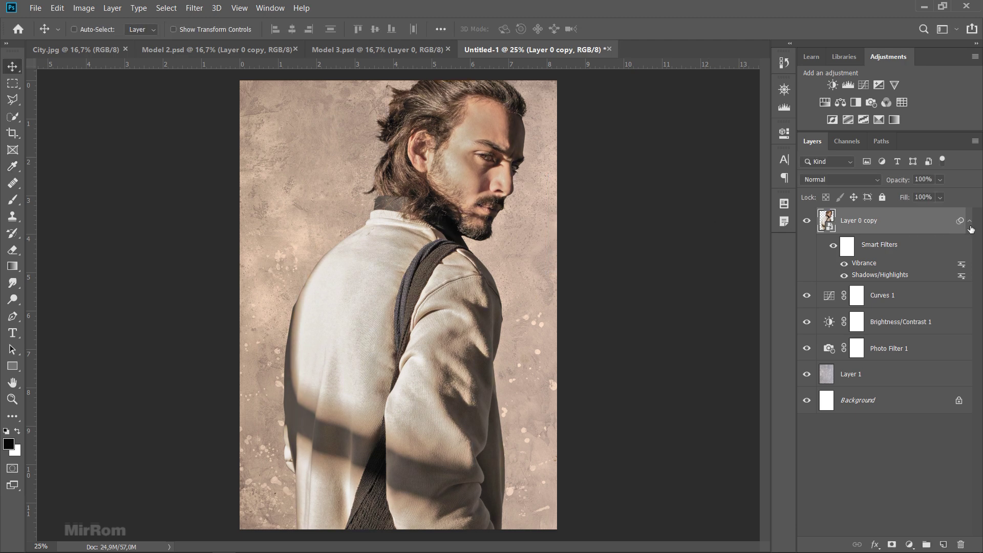
pyautogui.click(83, 8)
pyautogui.moveTo(102, 38)
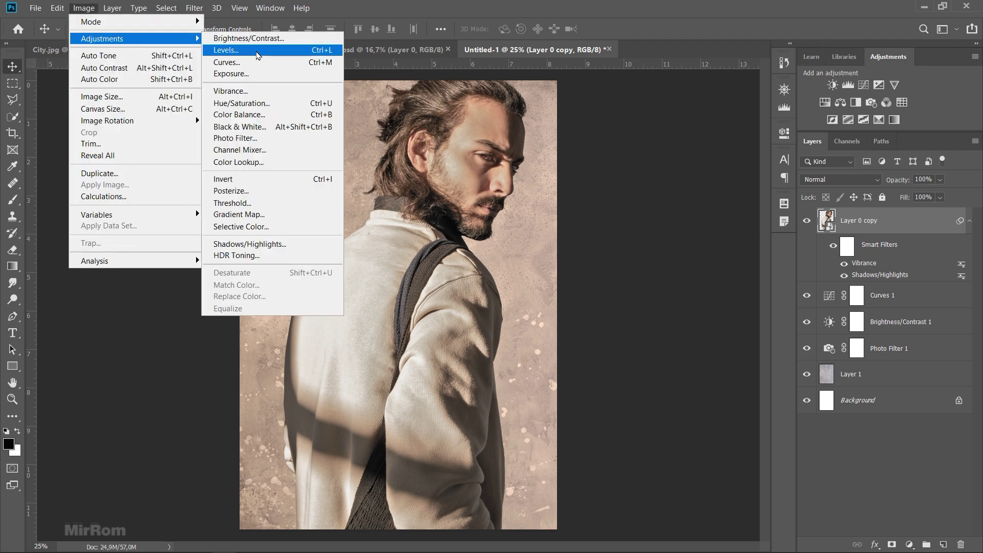
# Apply a Levels smart filter with input levels 7, 0.89 and 237 to the model
pyautogui.click(257, 50)
pyautogui.moveTo(441, 92); pyautogui.dragTo(651, 140)
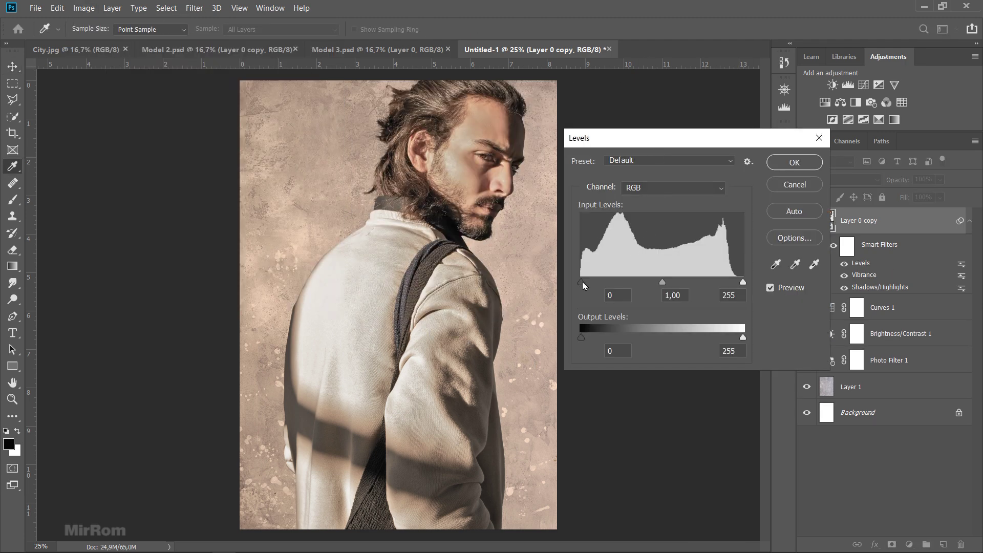
pyautogui.moveTo(584, 281); pyautogui.dragTo(585, 282)
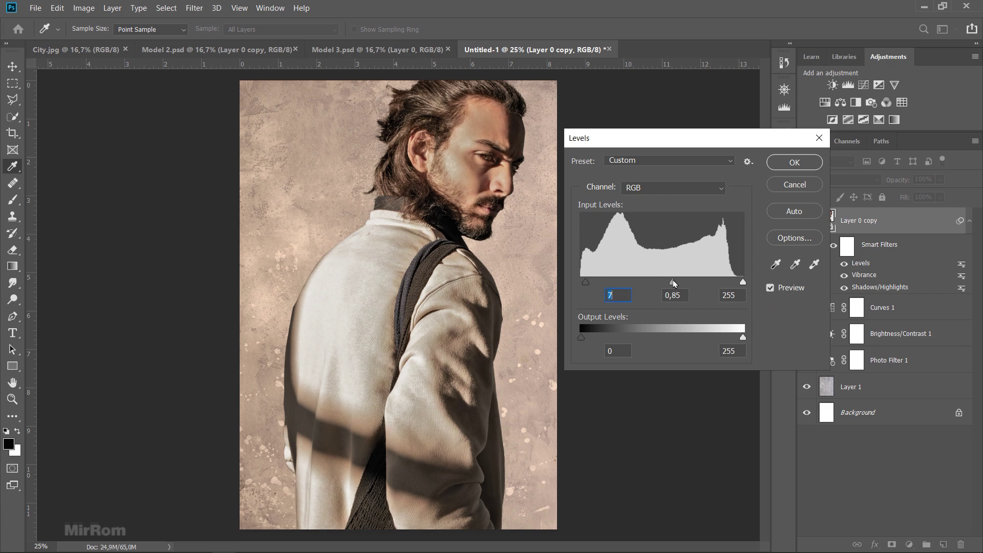
pyautogui.moveTo(671, 283); pyautogui.dragTo(672, 283)
pyautogui.moveTo(743, 282); pyautogui.dragTo(732, 283)
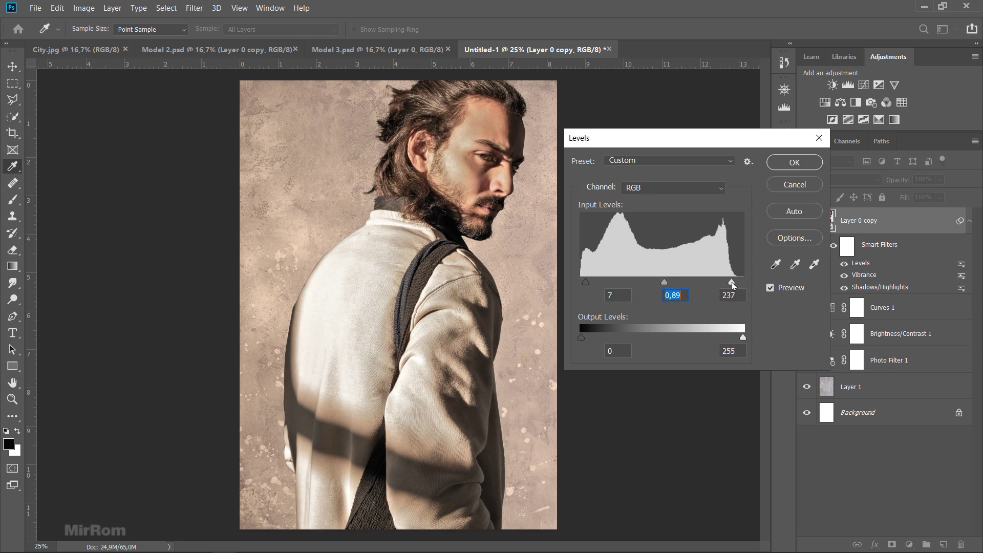
pyautogui.click(746, 296)
pyautogui.click(771, 287)
pyautogui.click(770, 287)
pyautogui.click(794, 162)
pyautogui.press('v')
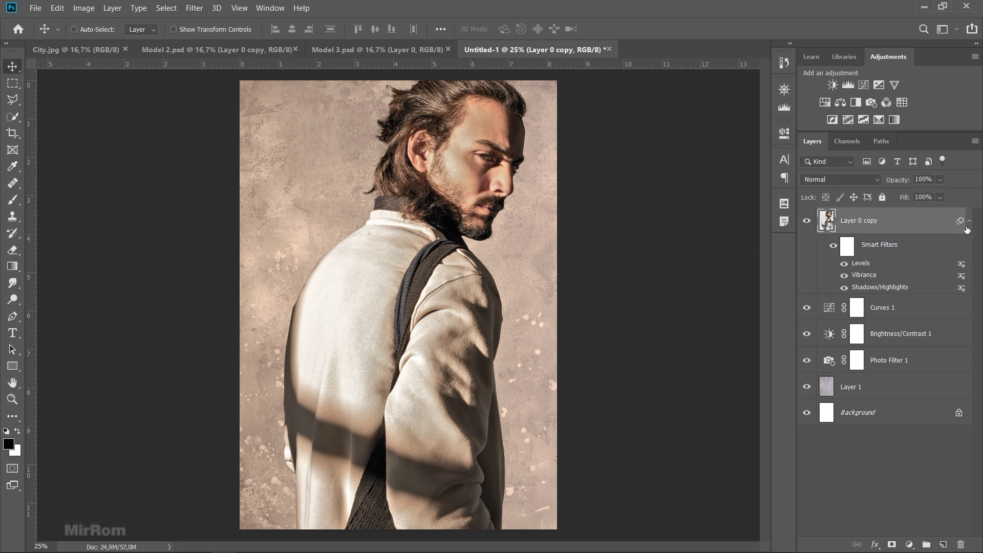
pyautogui.click(969, 221)
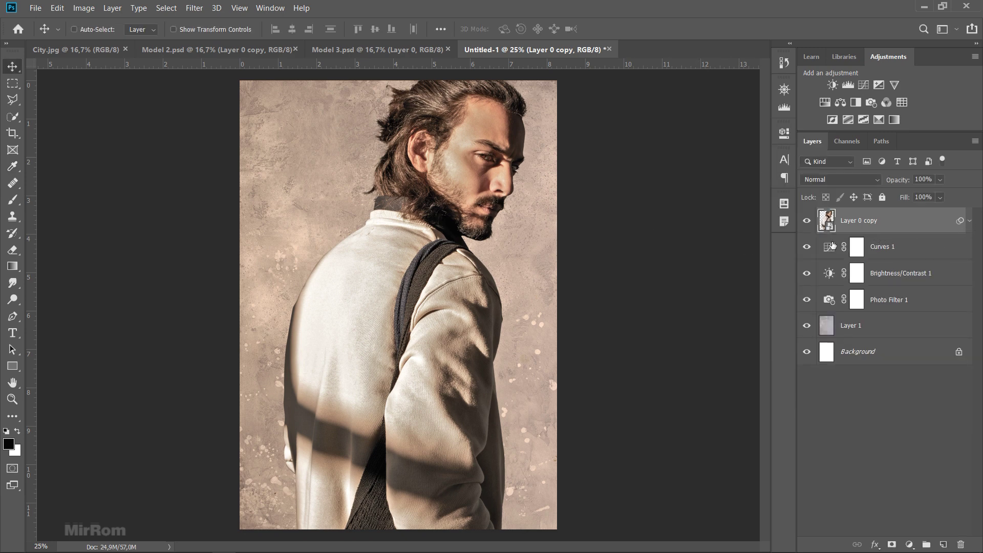
# Save the poster as Untitled-1.psd and drag the City photo into it
pyautogui.hotkey('ctrl', '+')
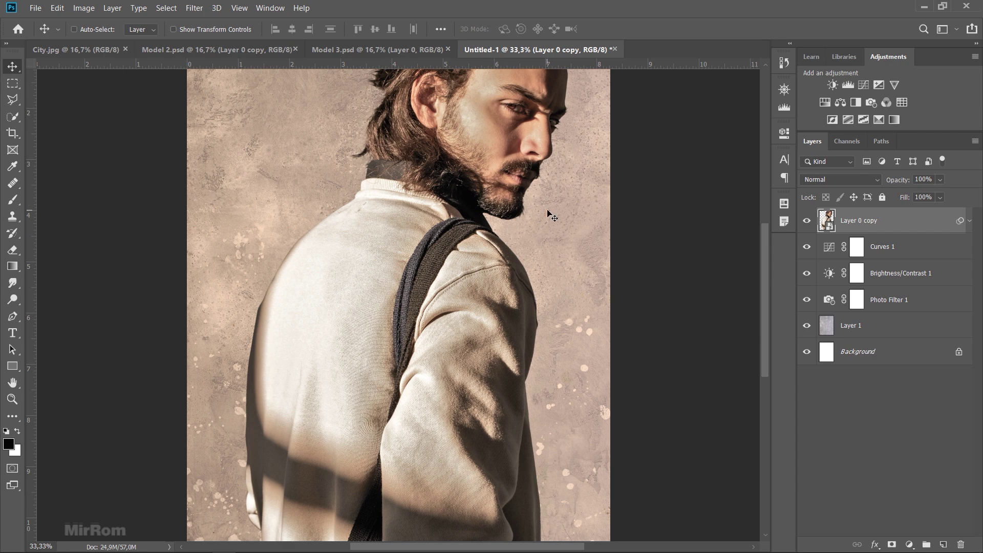
pyautogui.hotkey('ctrl', '-')
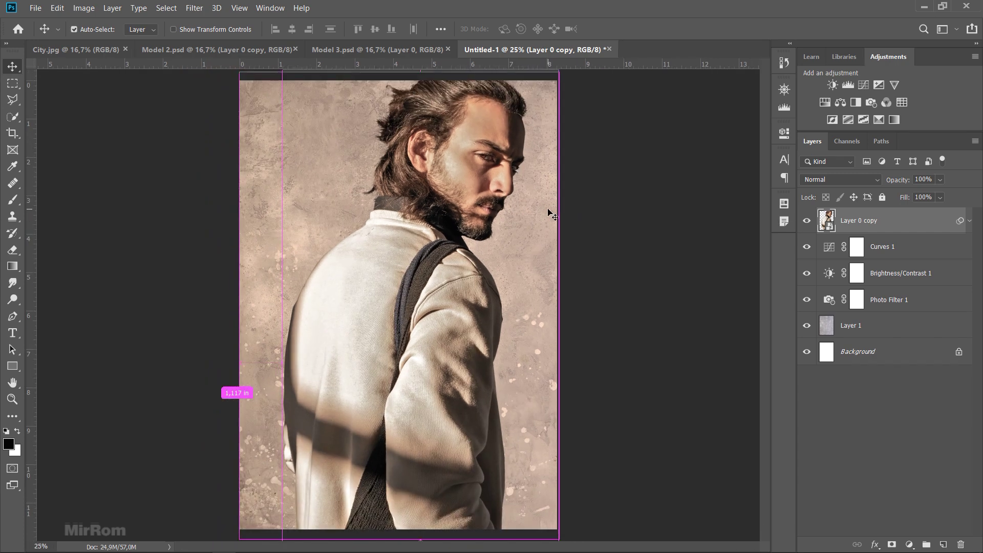
pyautogui.hotkey('ctrl', 's')
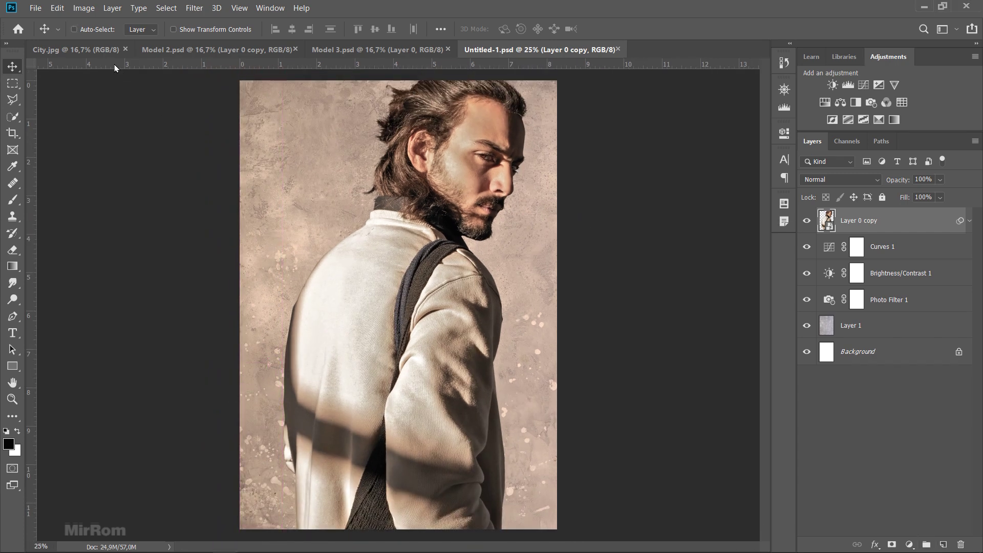
pyautogui.click(111, 51)
pyautogui.moveTo(358, 231); pyautogui.dragTo(499, 133)
# Clip the city photo to the man's silhouette and scale it to about 50%
pyautogui.click(125, 49)
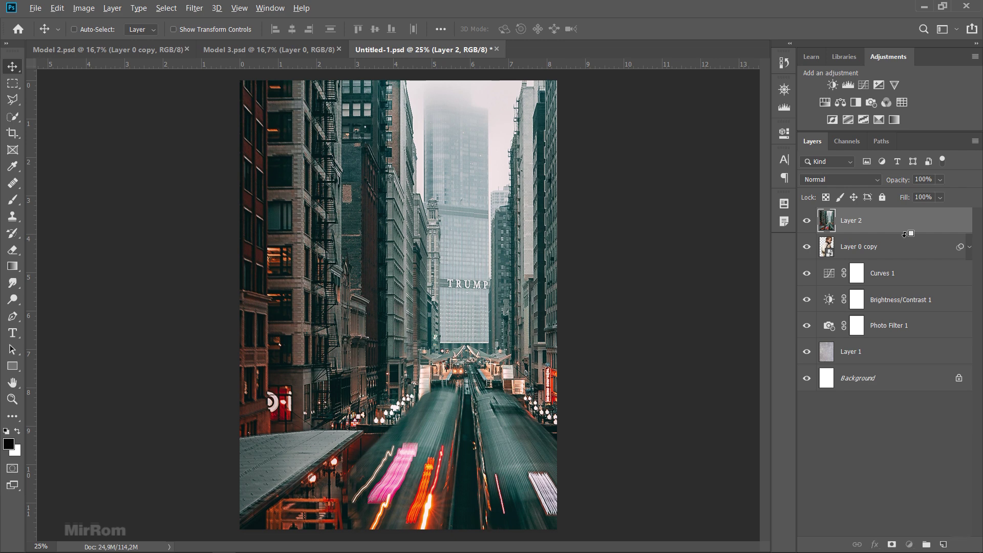
pyautogui.keyDown('alt'); pyautogui.click(905, 233); pyautogui.keyUp('alt')
pyautogui.moveTo(492, 219); pyautogui.dragTo(492, 249)
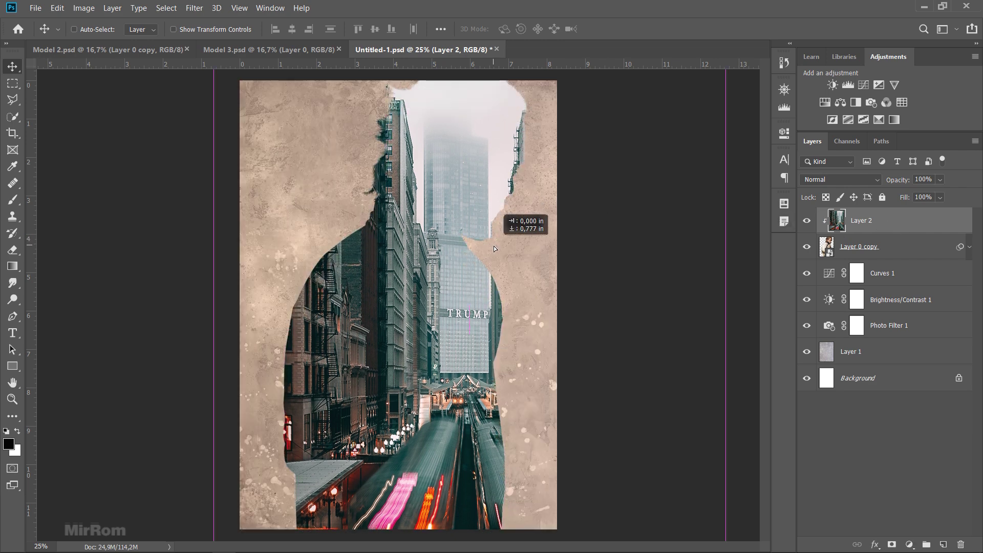
pyautogui.hotkey('ctrl', 't')
pyautogui.moveTo(219, 29); pyautogui.dragTo(194, 47)
pyautogui.moveTo(459, 323); pyautogui.dragTo(458, 344)
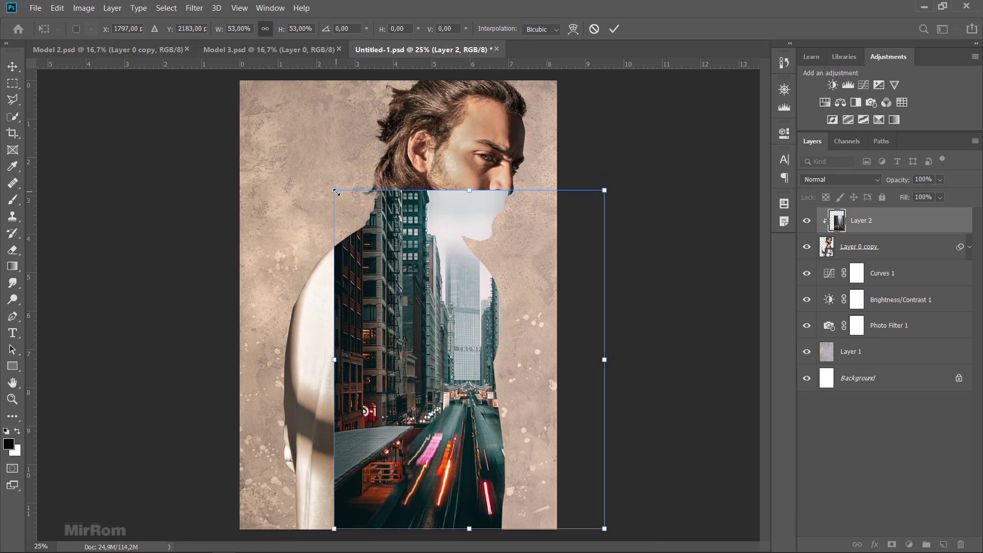
pyautogui.moveTo(333, 190); pyautogui.dragTo(350, 211)
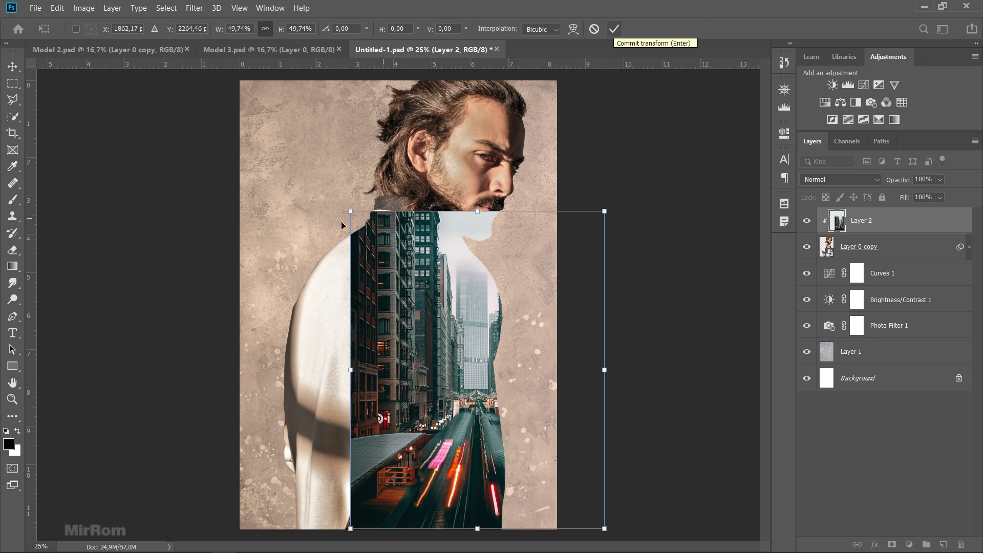
pyautogui.moveTo(350, 211); pyautogui.dragTo(347, 208)
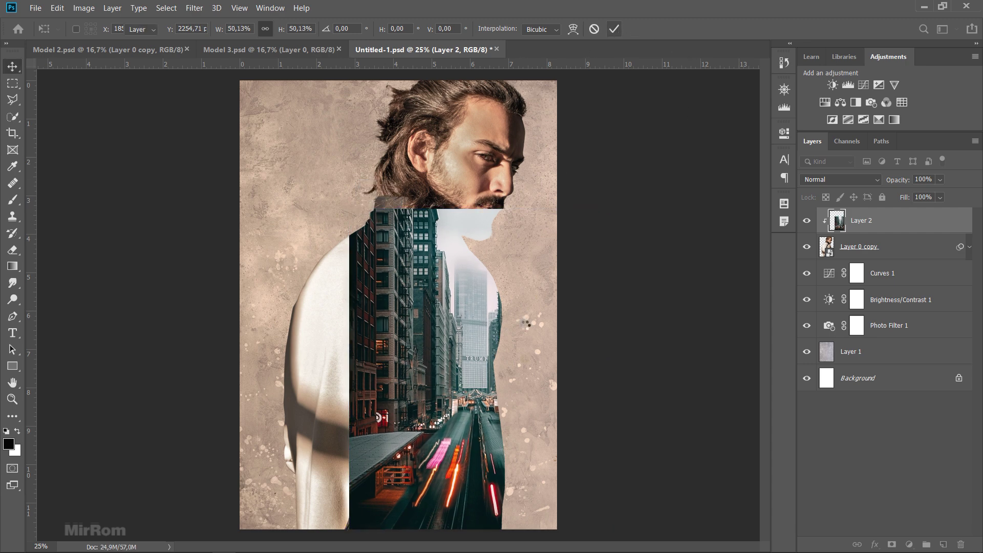
pyautogui.press('Return')
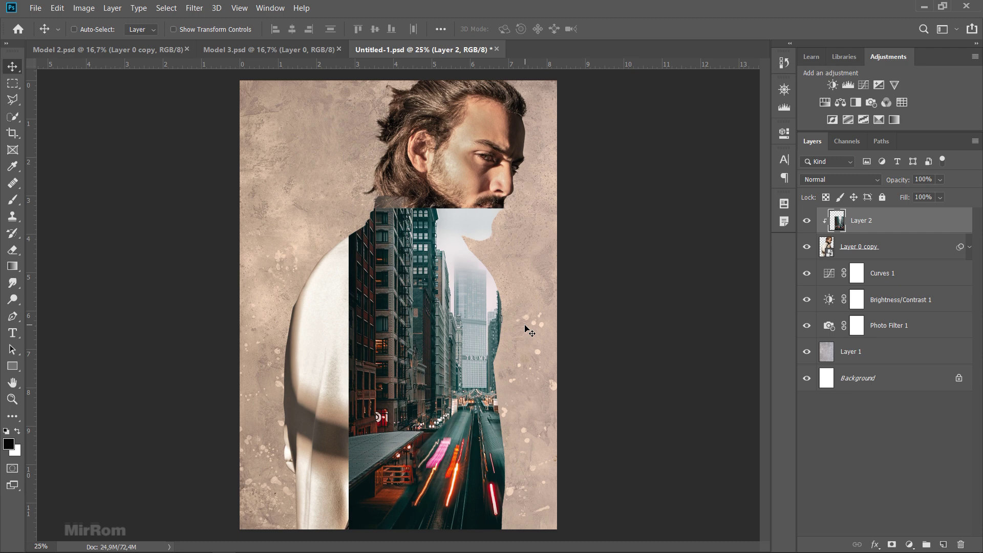
# Lower the city image and enlarge it slightly, placing it inside the torso
pyautogui.moveTo(473, 324); pyautogui.dragTo(473, 329)
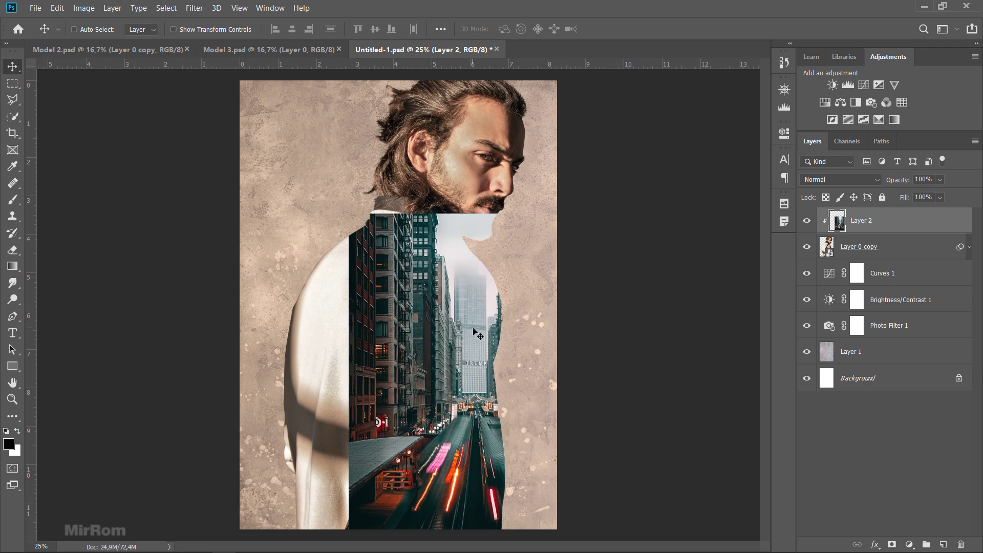
pyautogui.press('ctrl')
pyautogui.hotkey('ctrl', 't')
pyautogui.moveTo(346, 213); pyautogui.dragTo(334, 198)
pyautogui.moveTo(464, 272); pyautogui.dragTo(457, 281)
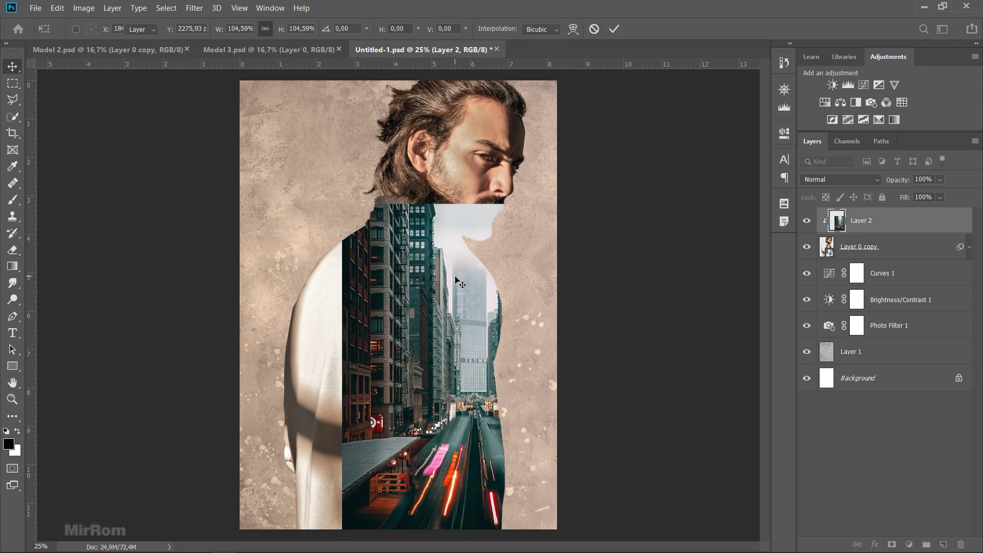
pyautogui.press('Return')
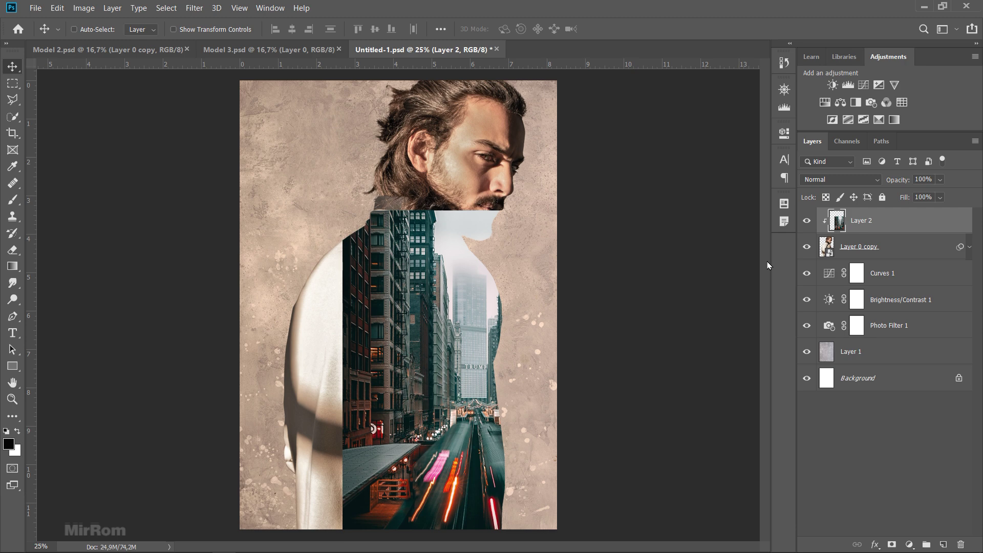
# Add a Levels adjustment clipped to the city photo with black input 8
pyautogui.click(848, 85)
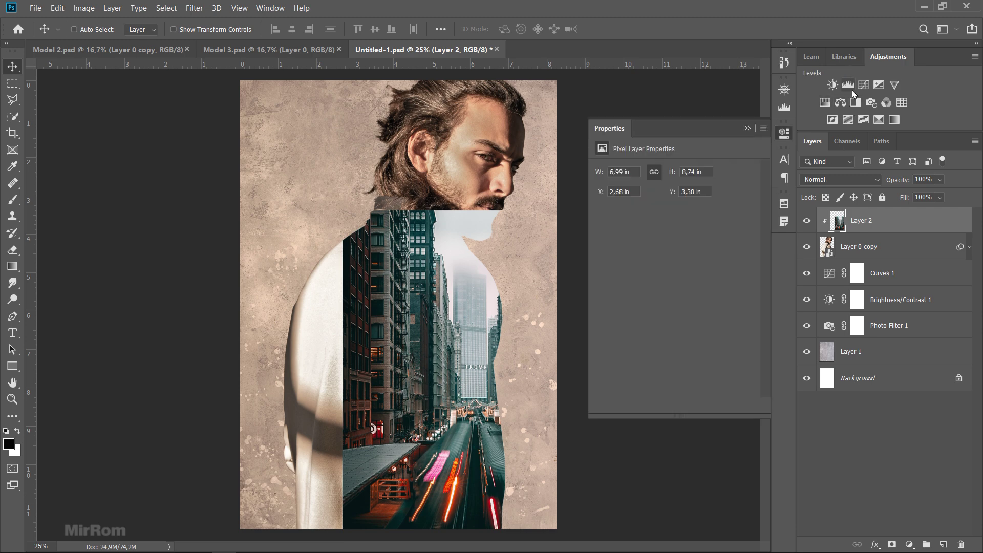
pyautogui.click(673, 405)
pyautogui.moveTo(615, 262); pyautogui.dragTo(621, 263)
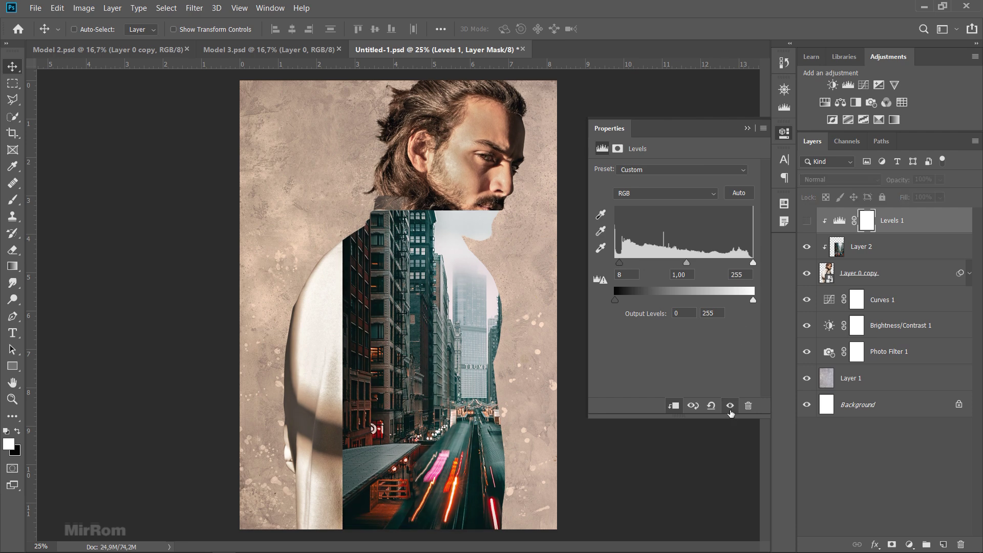
pyautogui.click(747, 129)
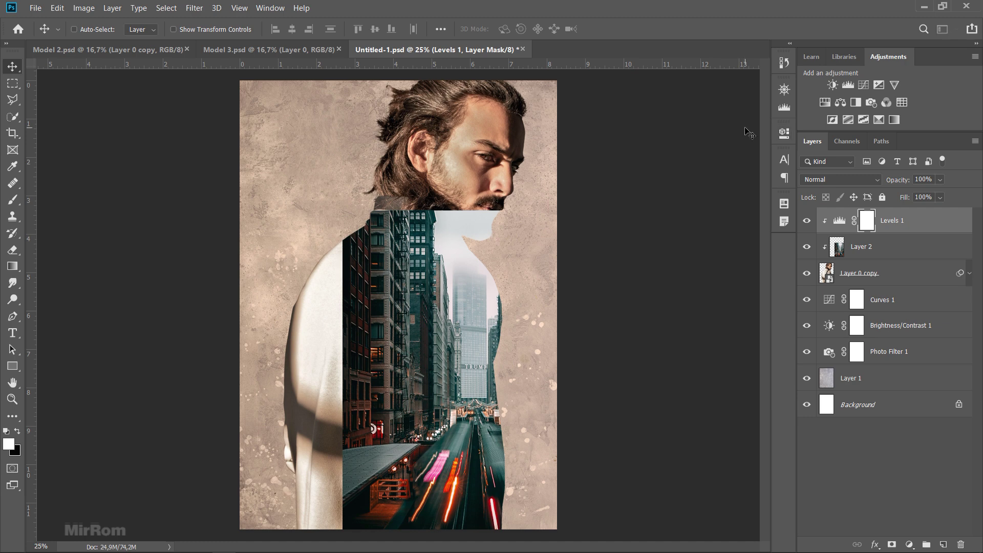
# Add a clipped Color Balance with Cyan/Red -16 and Yellow/Blue +19
pyautogui.click(841, 102)
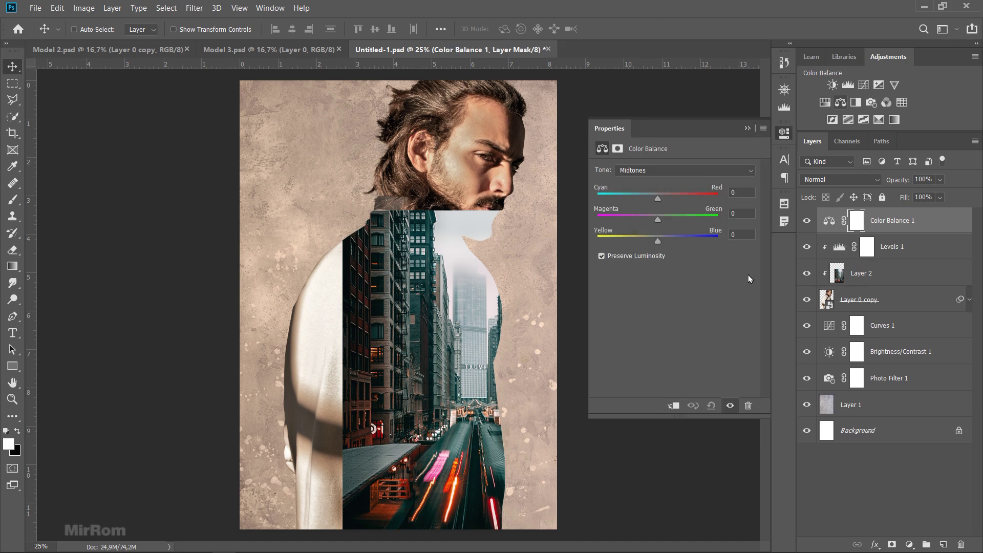
pyautogui.moveTo(656, 200); pyautogui.dragTo(648, 199)
pyautogui.moveTo(659, 240); pyautogui.dragTo(673, 245)
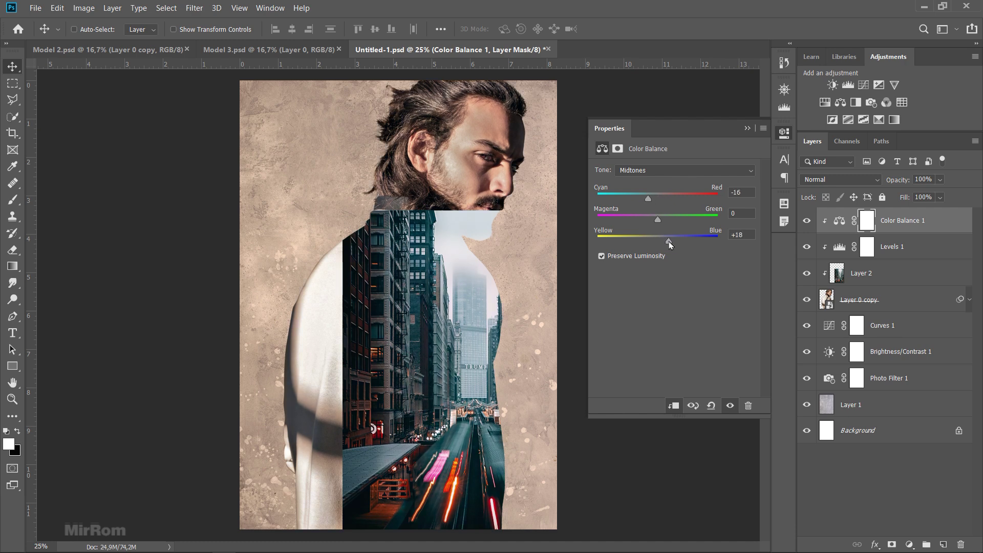
pyautogui.click(729, 406)
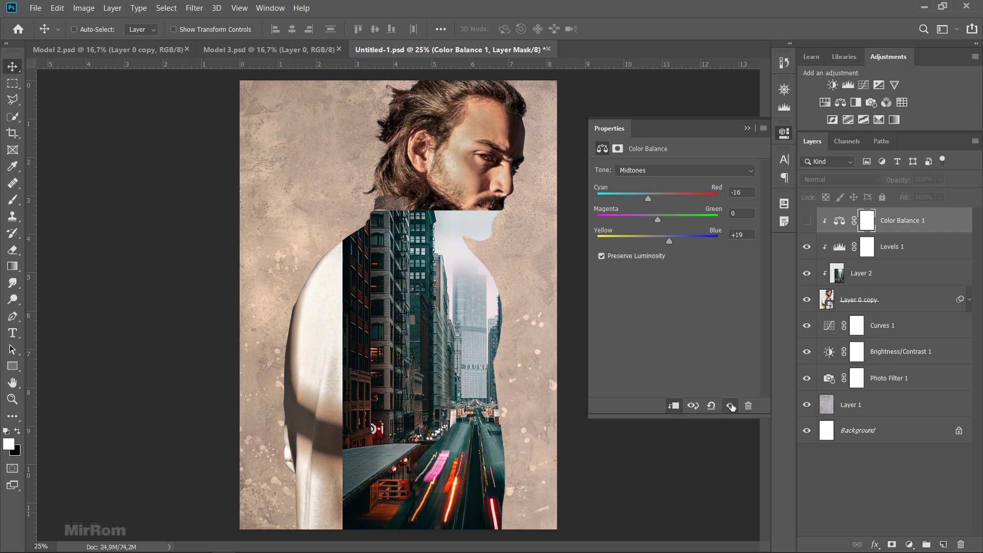
pyautogui.click(747, 128)
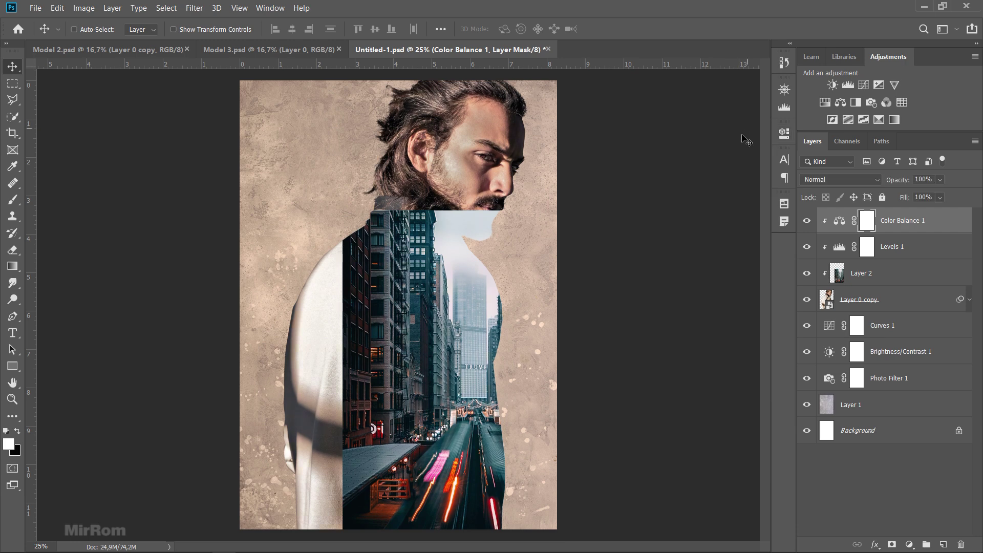
pyautogui.click(823, 283)
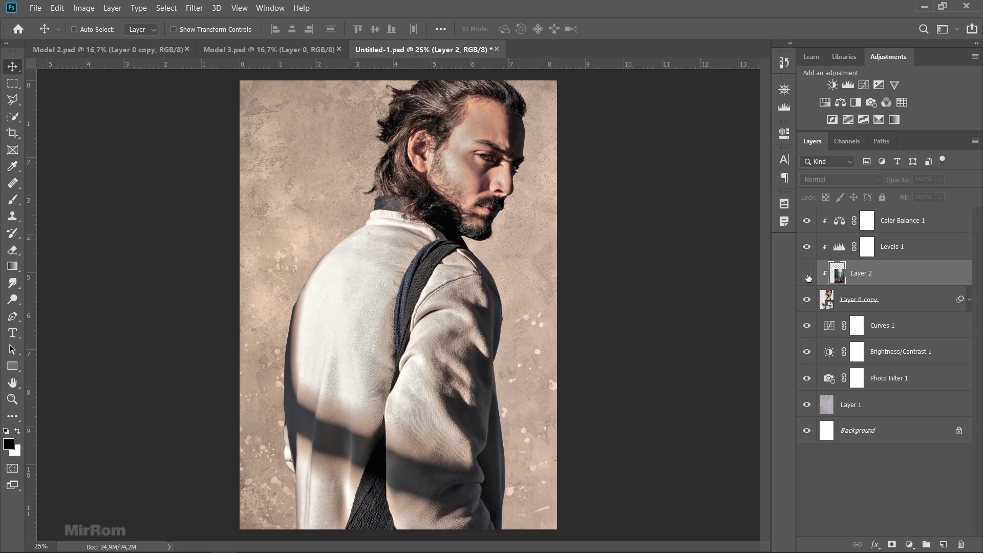
# Mask Layer 2 and fade the city's top into the jacket with a black-to-transparent gradient
pyautogui.click(807, 273)
pyautogui.click(891, 544)
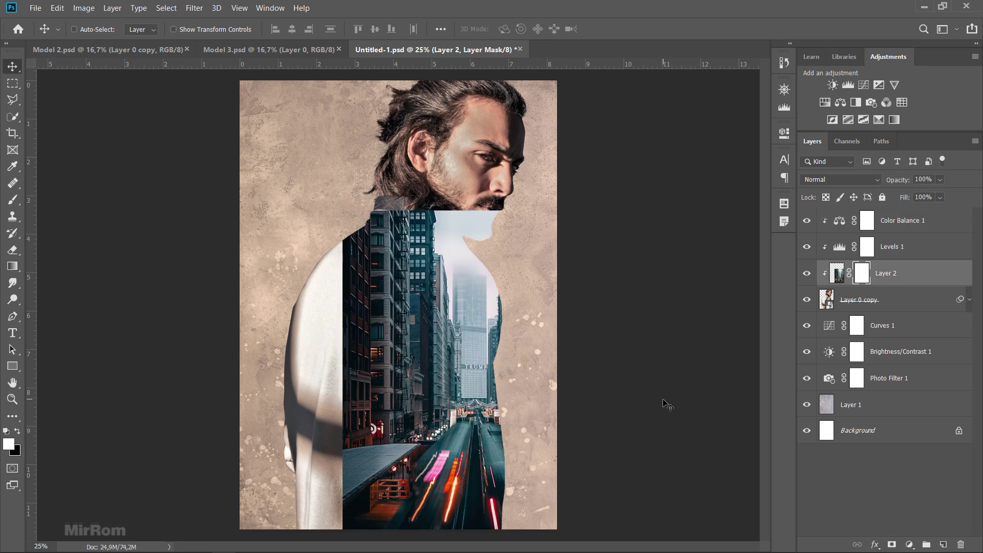
pyautogui.click(12, 266)
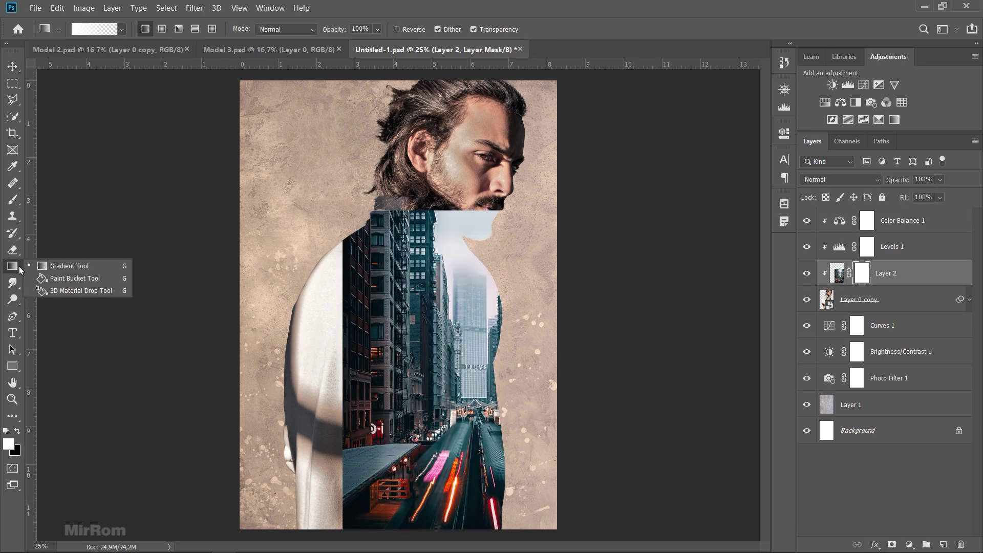
pyautogui.click(18, 433)
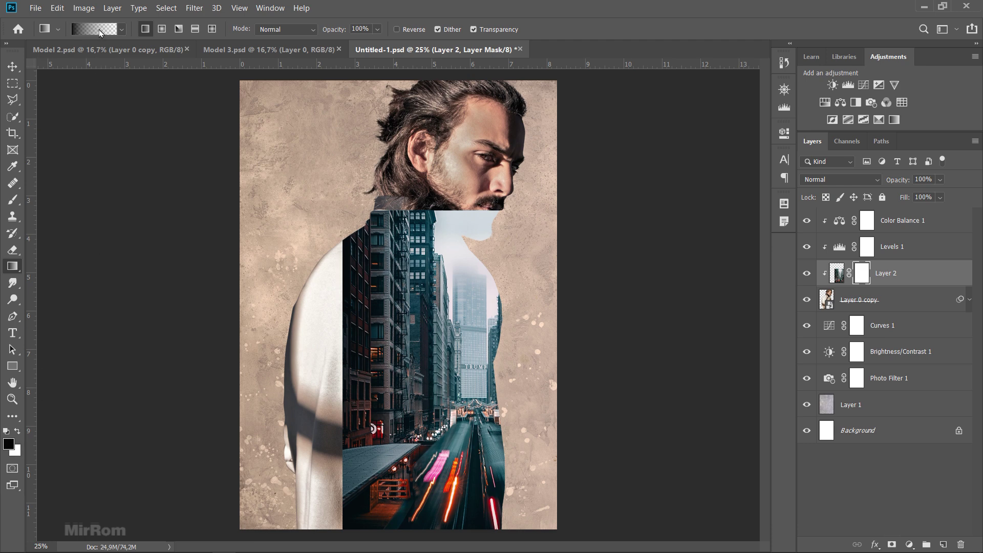
pyautogui.click(100, 32)
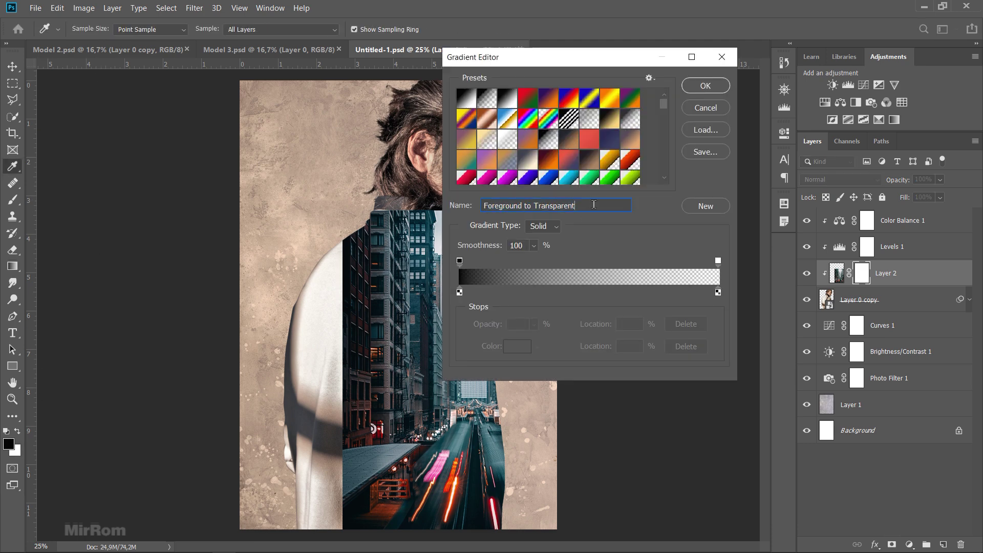
pyautogui.click(704, 87)
pyautogui.moveTo(451, 180); pyautogui.dragTo(452, 346)
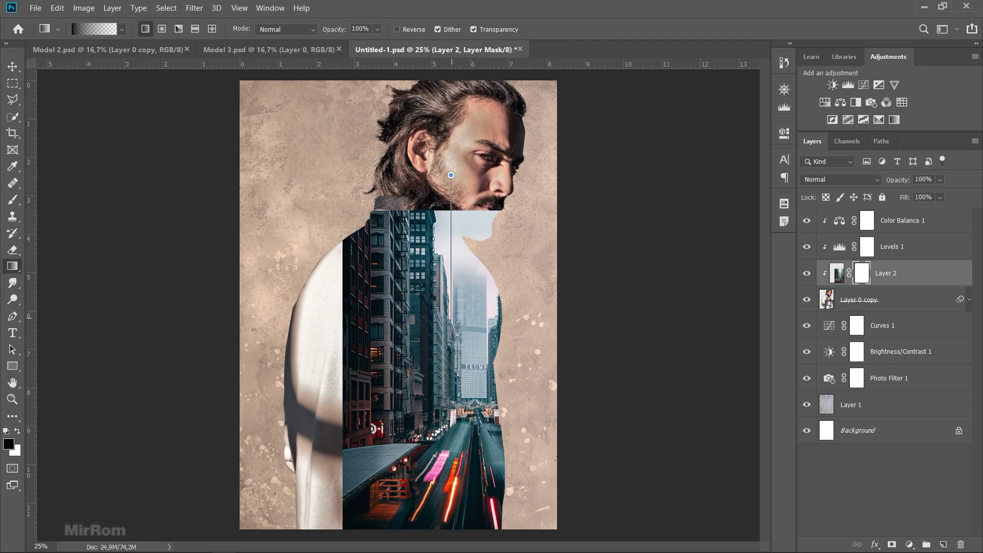
pyautogui.moveTo(461, 130); pyautogui.dragTo(458, 367)
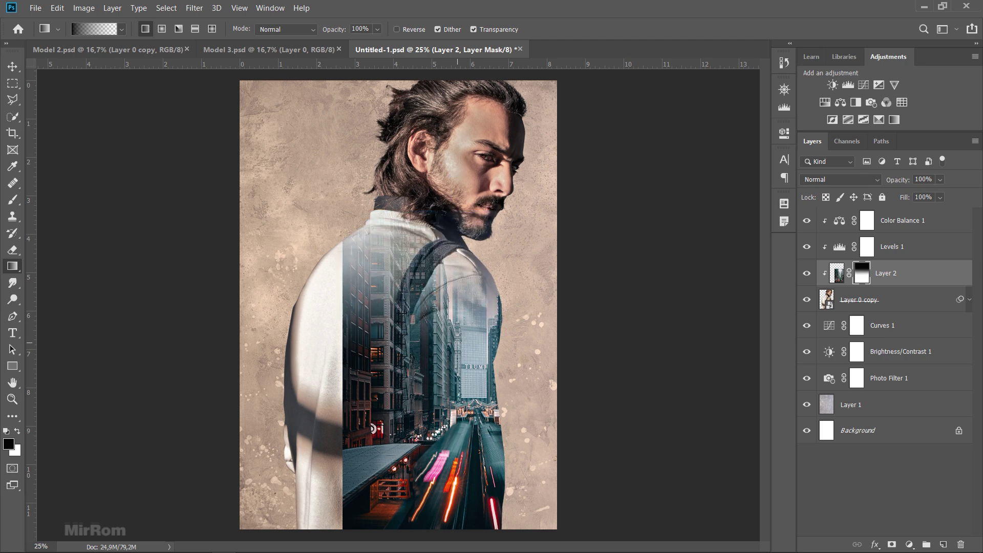
pyautogui.moveTo(456, 185); pyautogui.dragTo(455, 390)
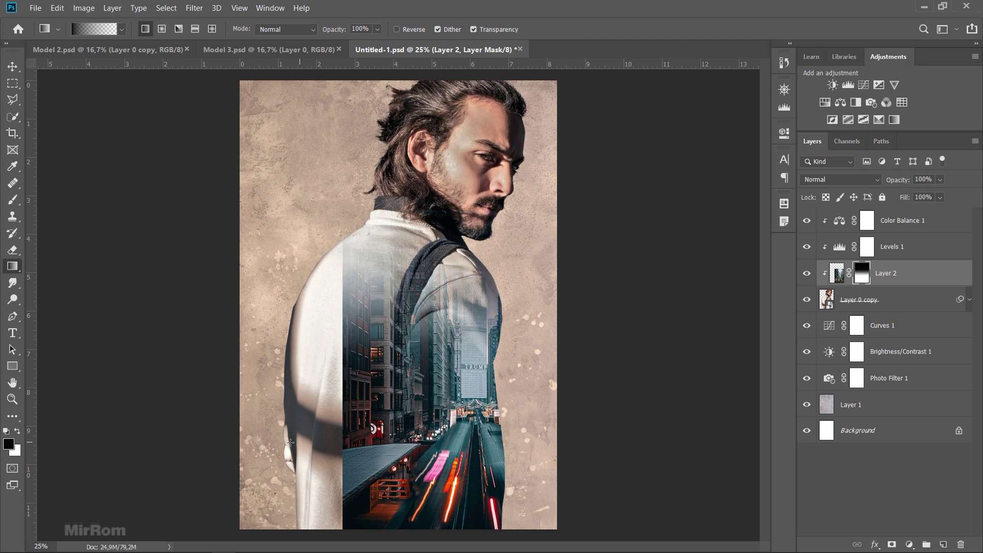
# Fade the city's left and bottom edges with more gradients, then switch to Model 2
pyautogui.moveTo(291, 442)
pyautogui.mouseDown()
pyautogui.moveTo(404, 443)
pyautogui.moveTo(213, 439)
pyautogui.moveTo(419, 465)
pyautogui.mouseUp()
pyautogui.moveTo(222, 413); pyautogui.dragTo(424, 413)
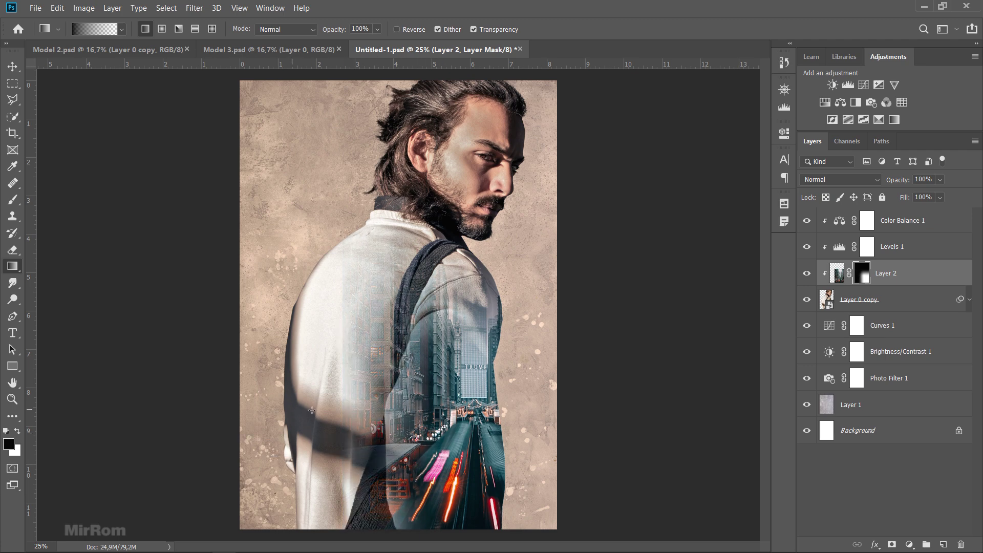
pyautogui.hotkey('ctrl', '-')
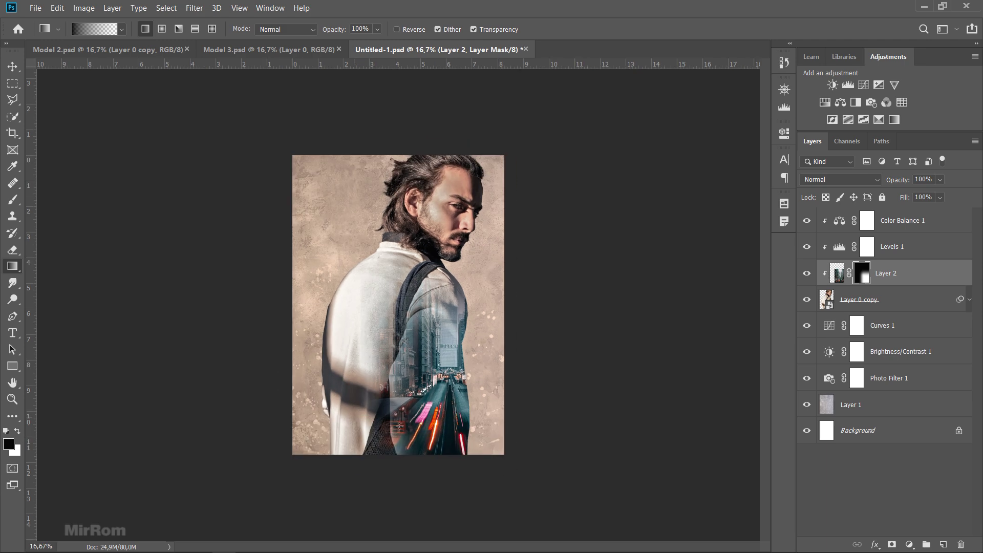
pyautogui.moveTo(422, 525); pyautogui.dragTo(421, 403)
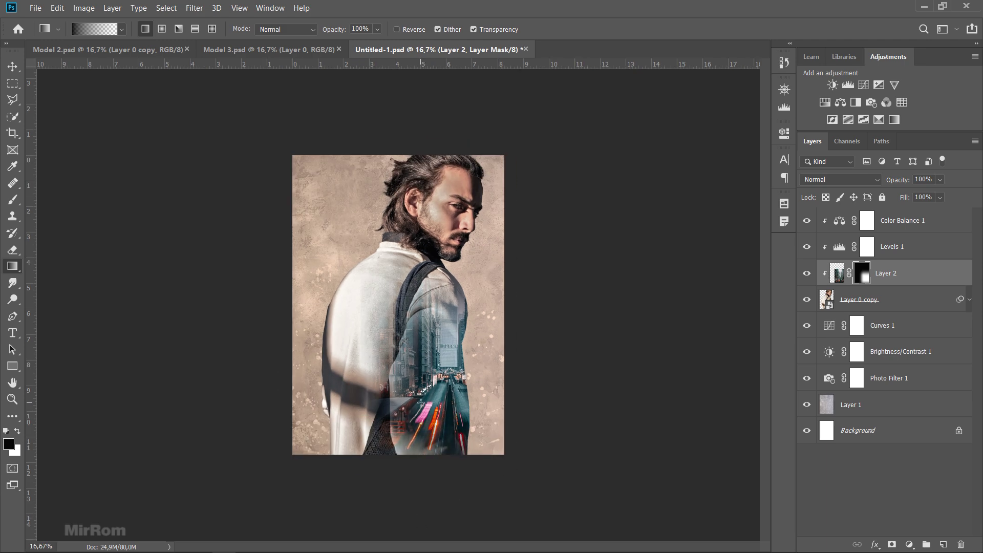
pyautogui.press('v')
pyautogui.hotkey('ctrl', '+')
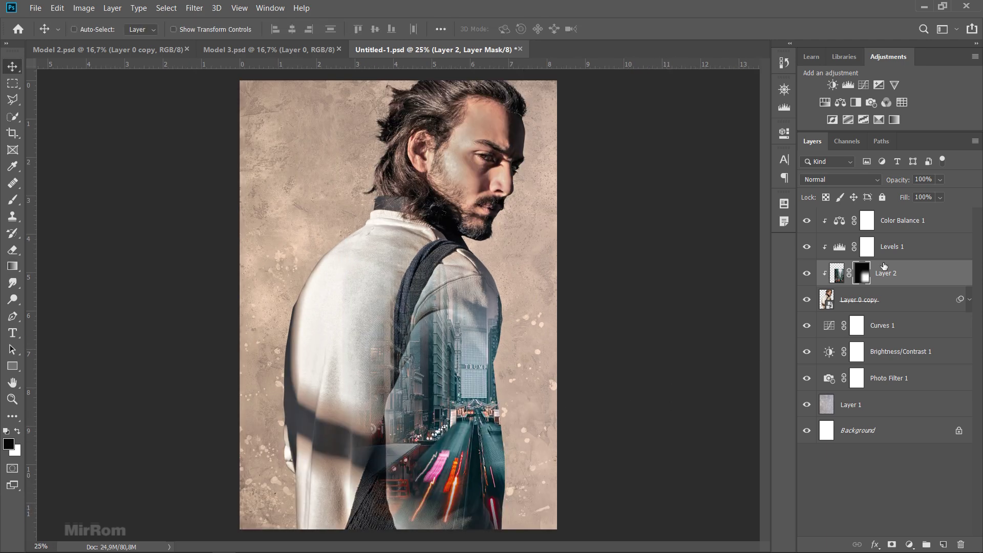
pyautogui.click(903, 225)
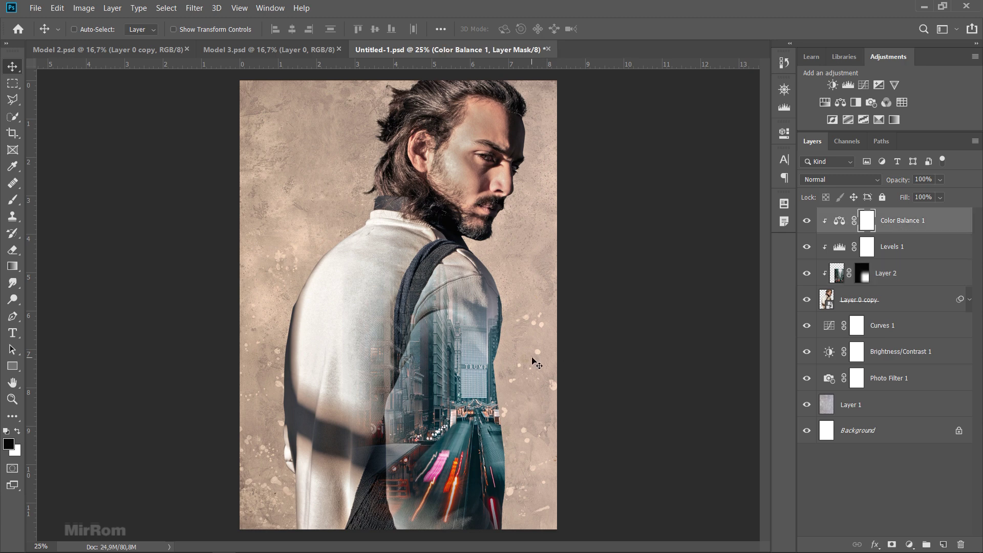
pyautogui.click(139, 53)
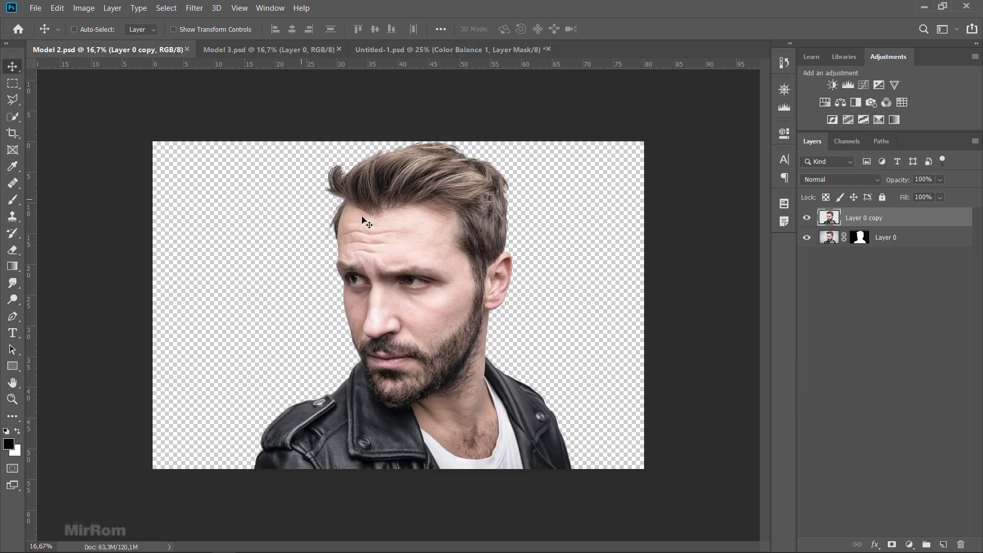
# Bring the second model into the poster as a smart object scaled to 45%
pyautogui.moveTo(438, 215); pyautogui.dragTo(442, 143)
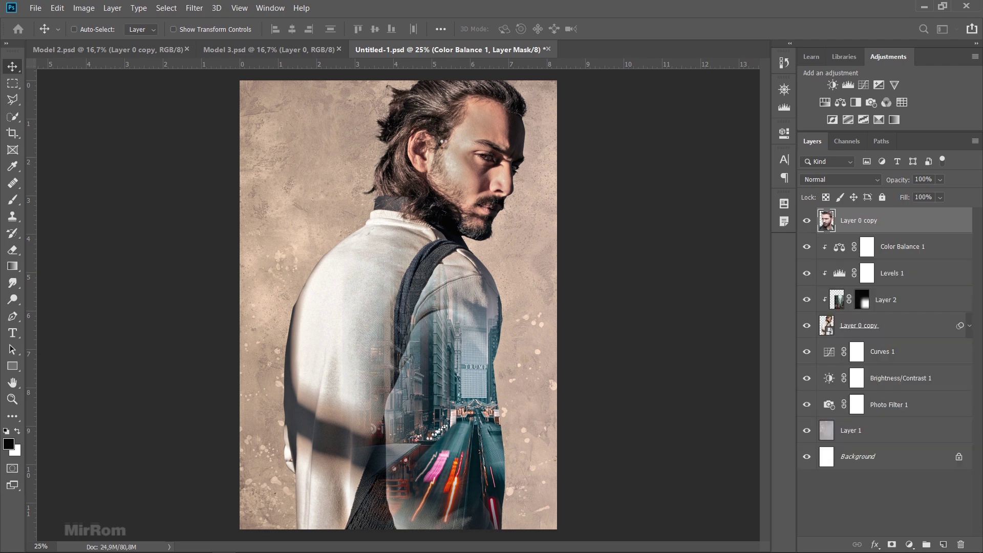
pyautogui.click(187, 49)
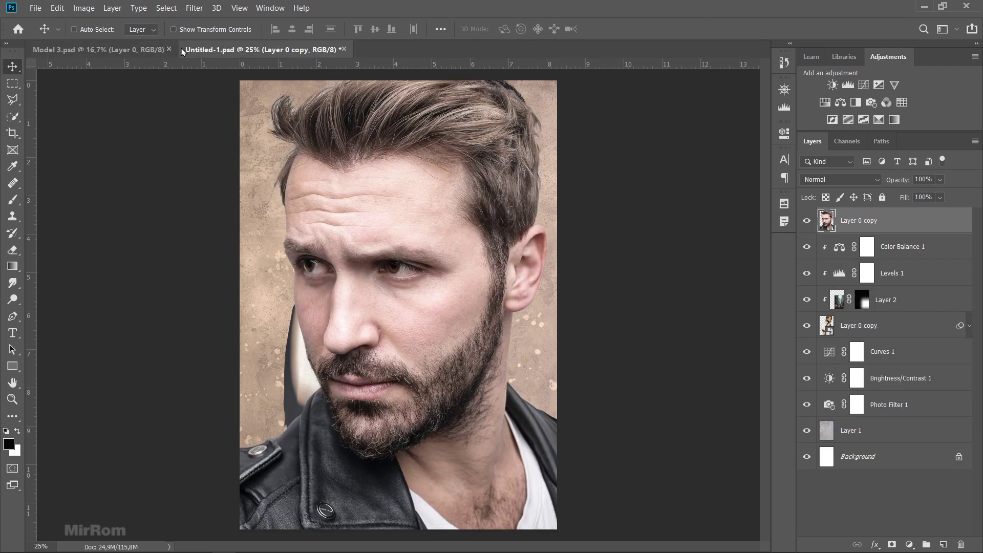
pyautogui.rightClick(869, 225)
pyautogui.click(728, 194)
pyautogui.hotkey('ctrl', 't')
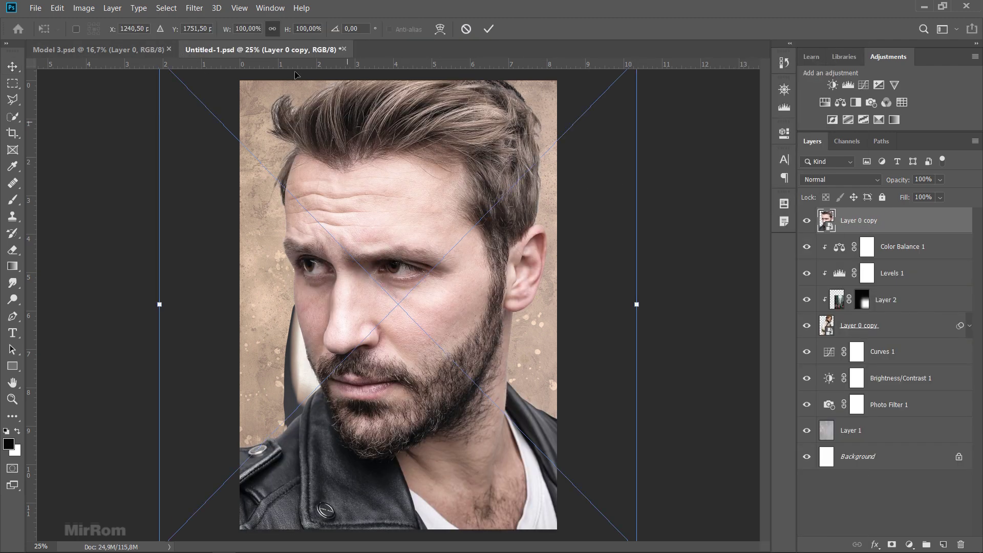
pyautogui.click(247, 29)
pyautogui.write('45')
pyautogui.press('Return')
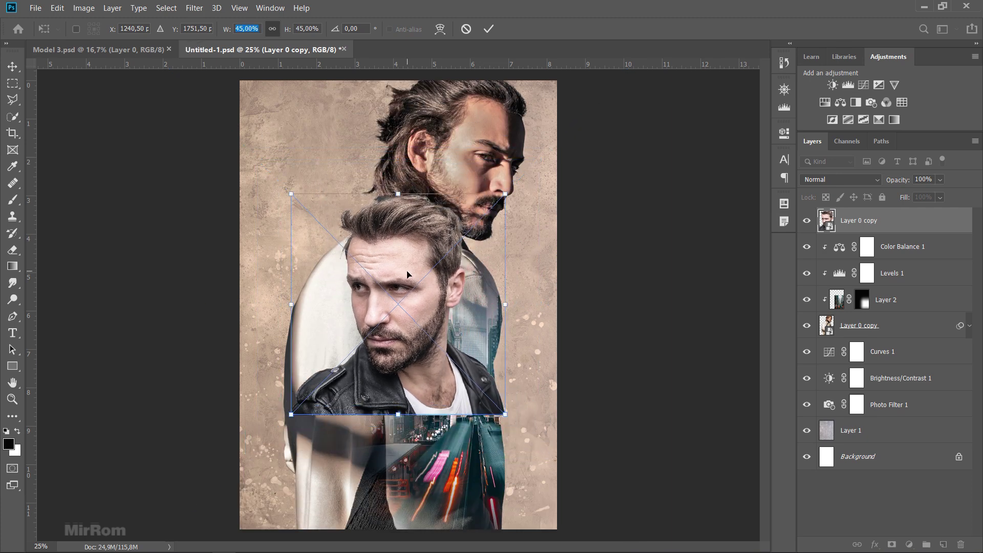
pyautogui.press('Return')
# Move the second model up-left and rescale him to about 38% beside the first model
pyautogui.moveTo(386, 269); pyautogui.dragTo(331, 216)
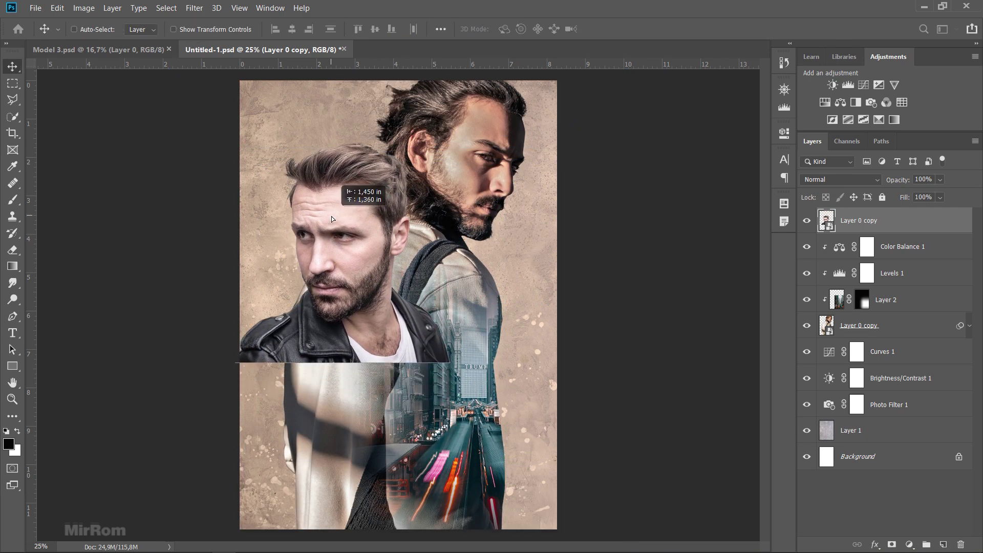
pyautogui.hotkey('ctrl', 't')
pyautogui.moveTo(445, 139); pyautogui.dragTo(425, 167)
pyautogui.moveTo(235, 167); pyautogui.dragTo(247, 177)
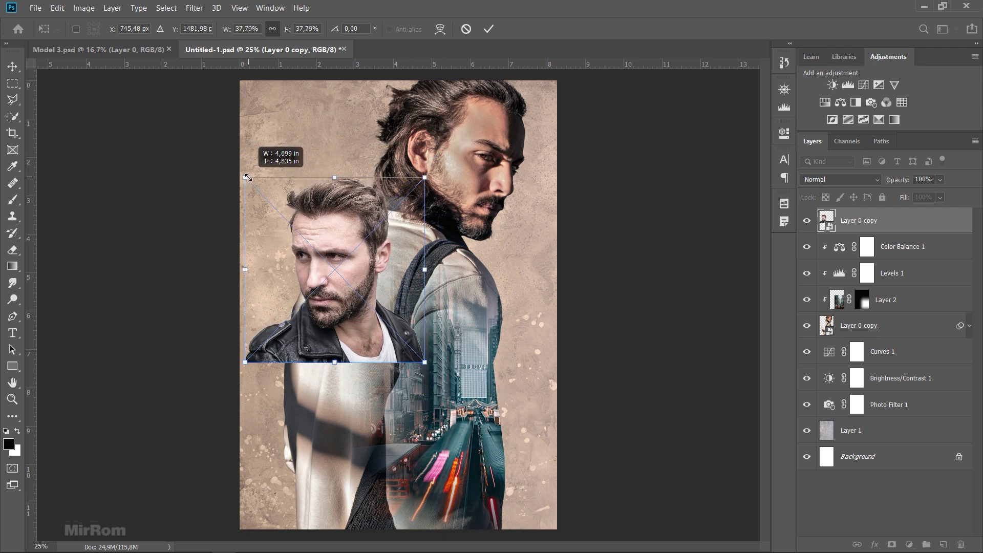
pyautogui.moveTo(312, 206); pyautogui.dragTo(313, 202)
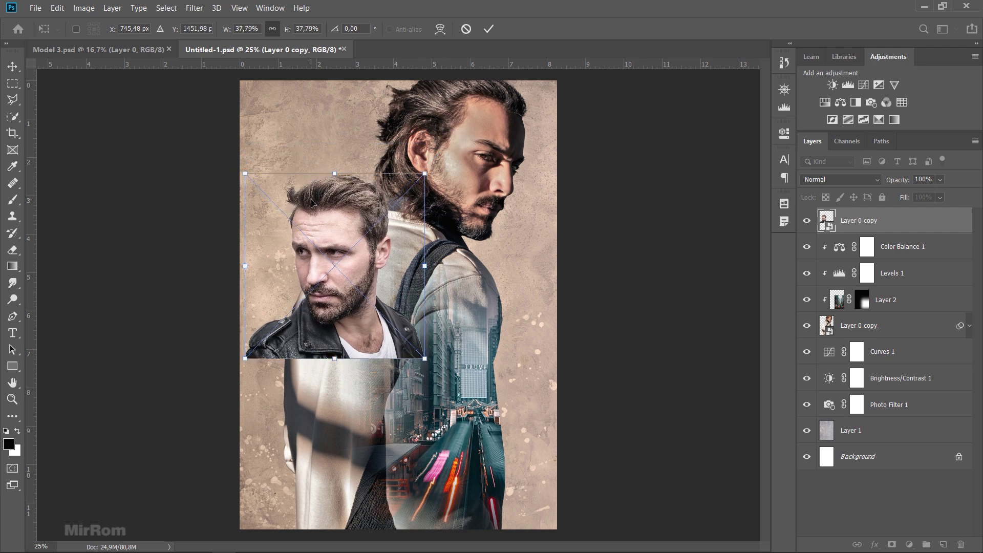
pyautogui.hotkey('shift', 'Down')
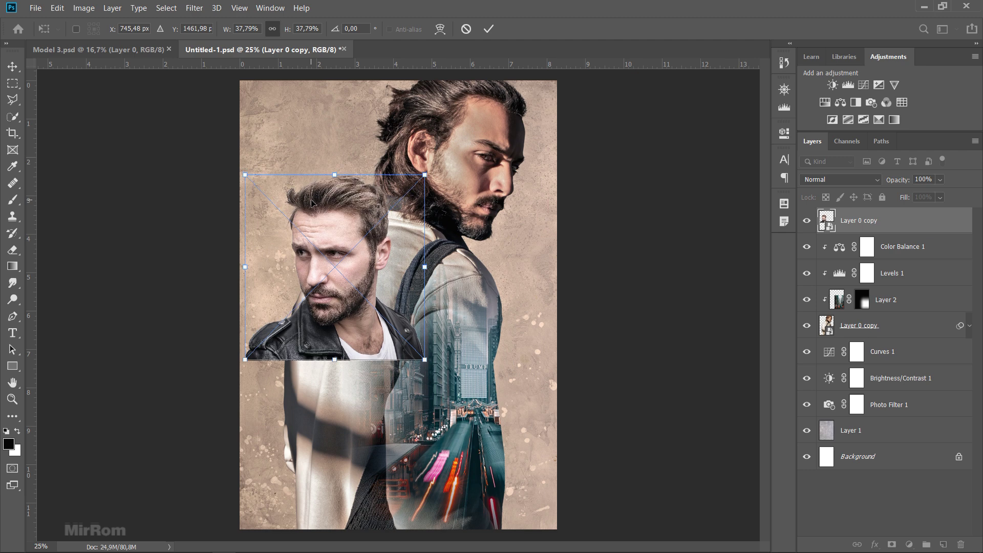
pyautogui.press('Return')
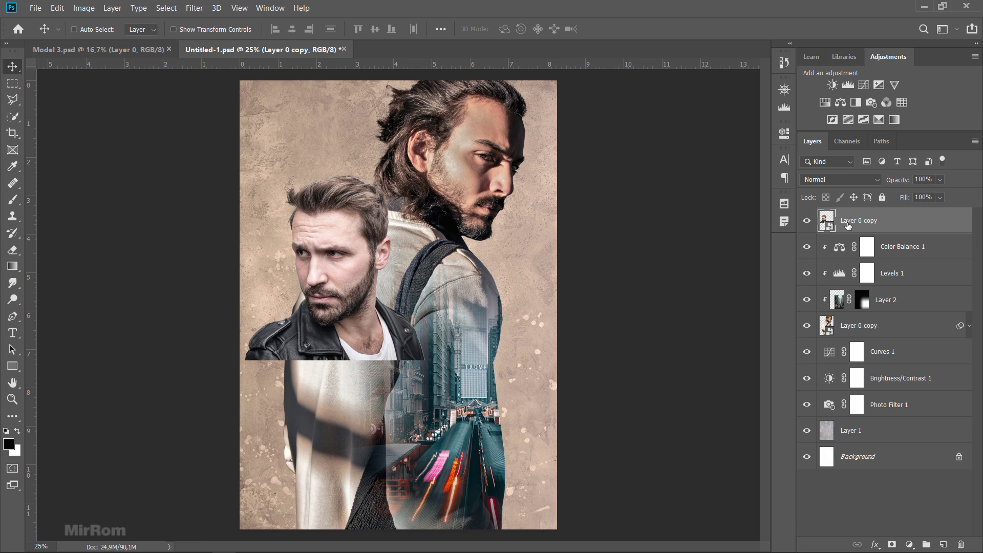
# Apply Shadows/Highlights: lower shadows, raise highlights amount and radius, reduce colour saturation
pyautogui.click(84, 7)
pyautogui.moveTo(103, 39)
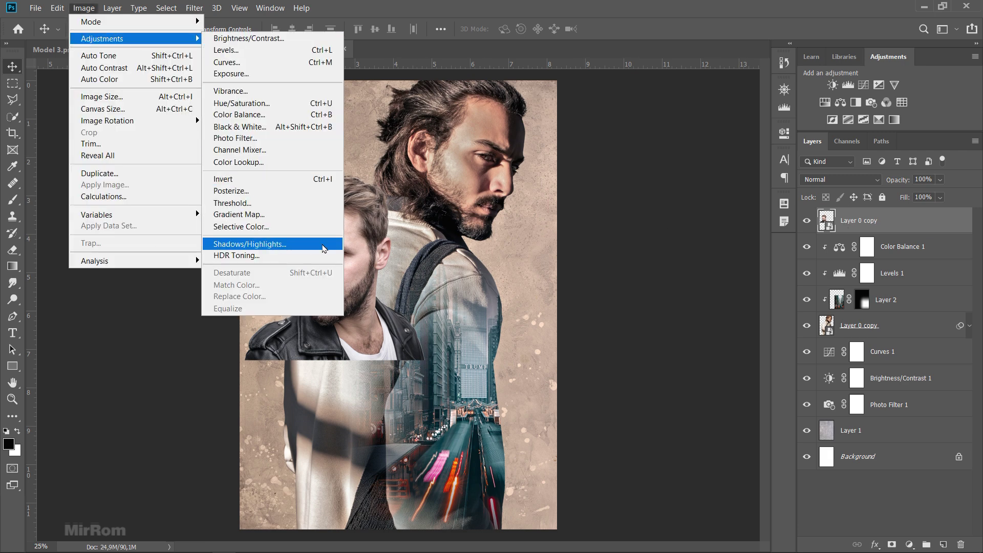
pyautogui.click(327, 248)
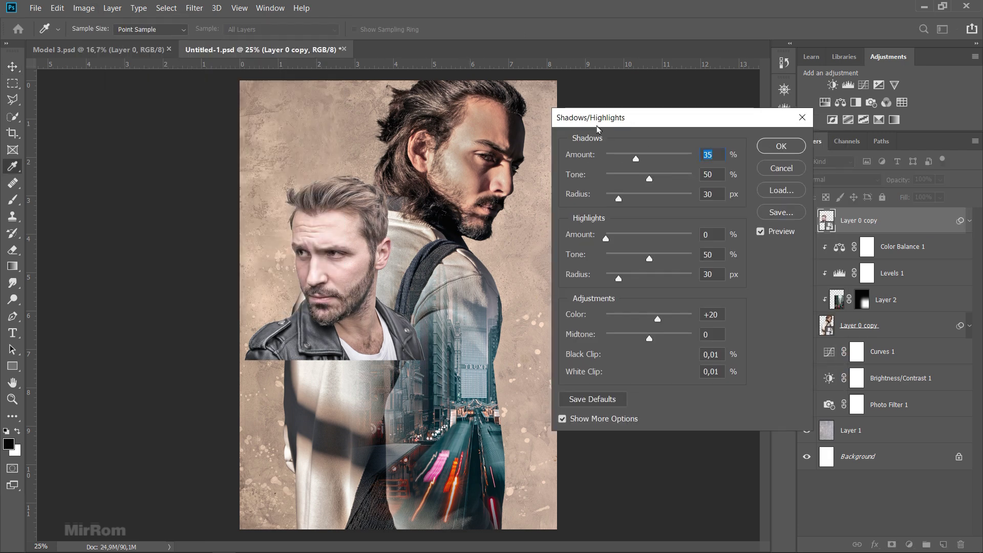
pyautogui.moveTo(555, 188)
pyautogui.mouseDown()
pyautogui.moveTo(542, 190)
pyautogui.moveTo(560, 210)
pyautogui.moveTo(536, 211)
pyautogui.moveTo(558, 230)
pyautogui.mouseUp()
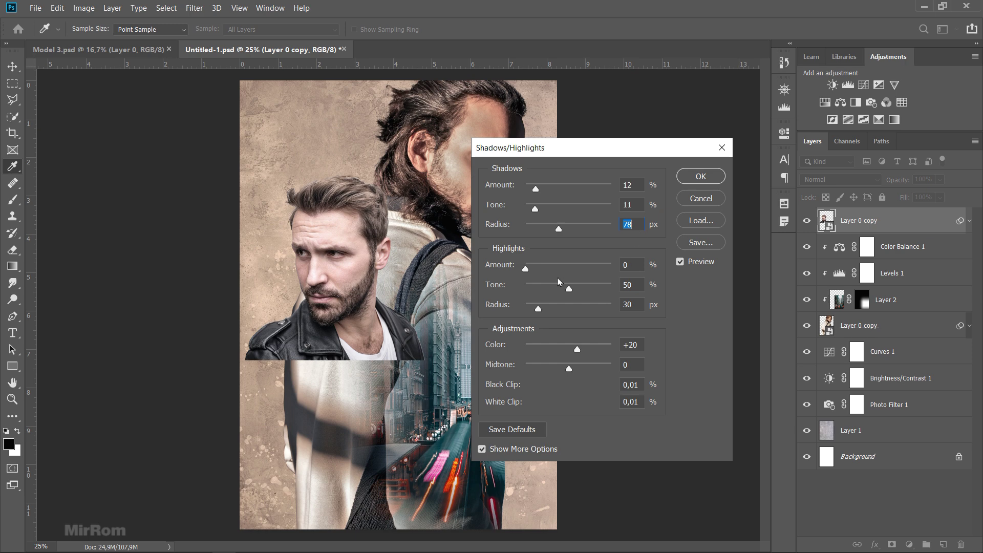
pyautogui.moveTo(526, 269); pyautogui.dragTo(582, 292)
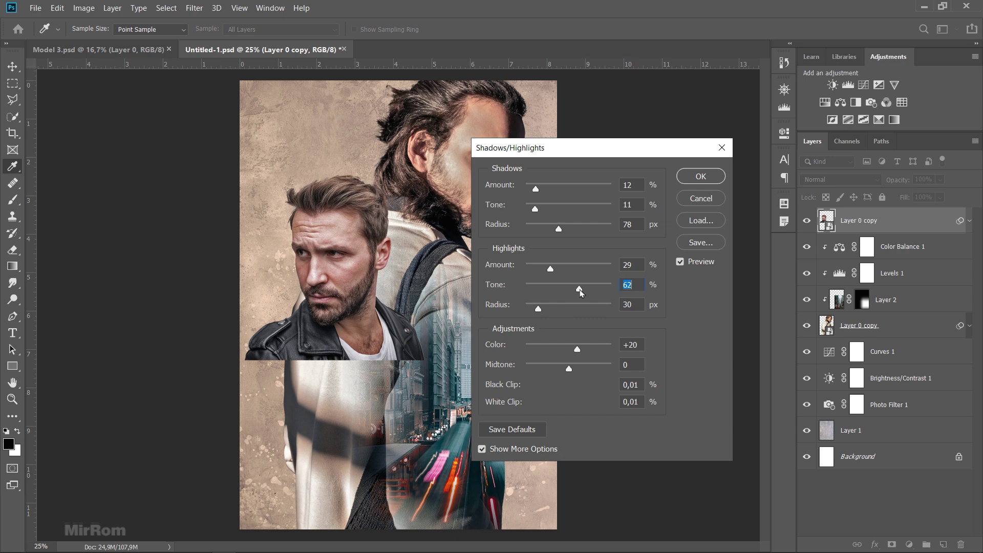
pyautogui.moveTo(538, 309); pyautogui.dragTo(563, 309)
pyautogui.click(681, 262)
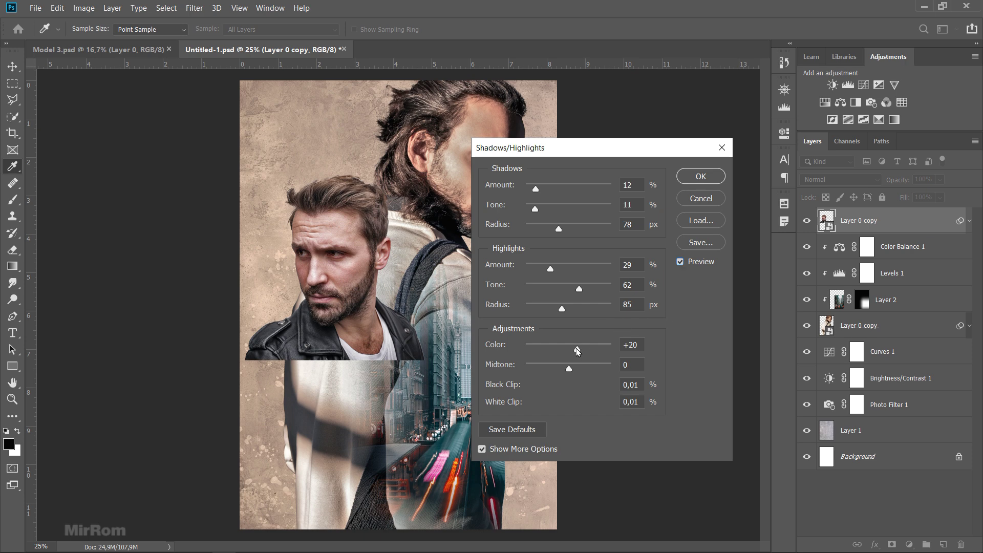
pyautogui.moveTo(577, 351); pyautogui.dragTo(564, 353)
pyautogui.click(684, 180)
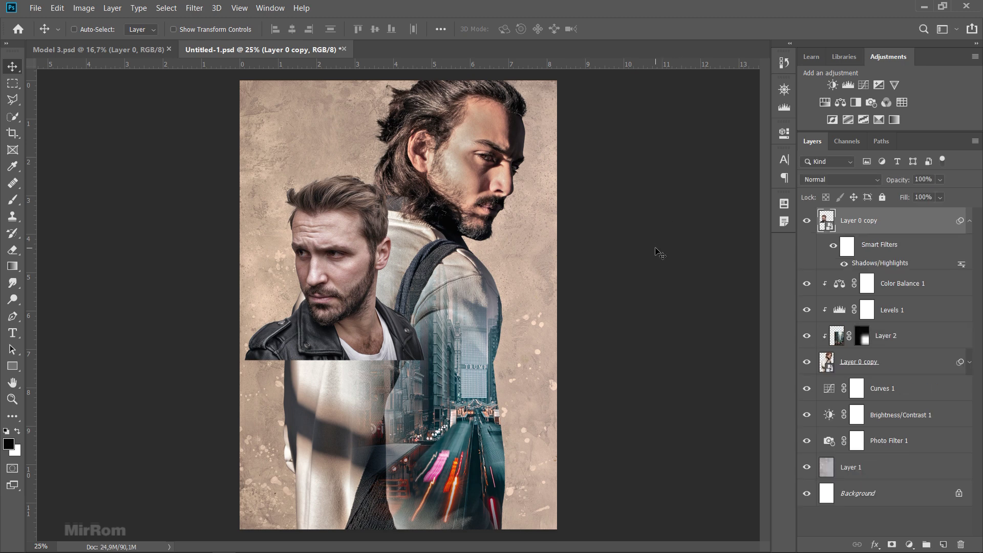
pyautogui.click(969, 220)
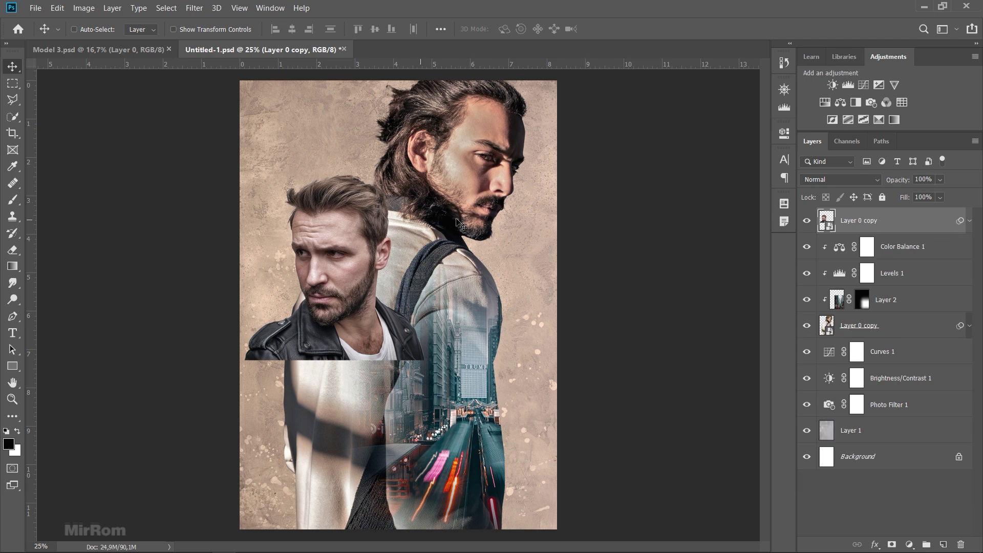
# Apply Color Balance to the second model with Cyan/Red +14 and Yellow/Blue -18
pyautogui.click(84, 9)
pyautogui.moveTo(134, 39)
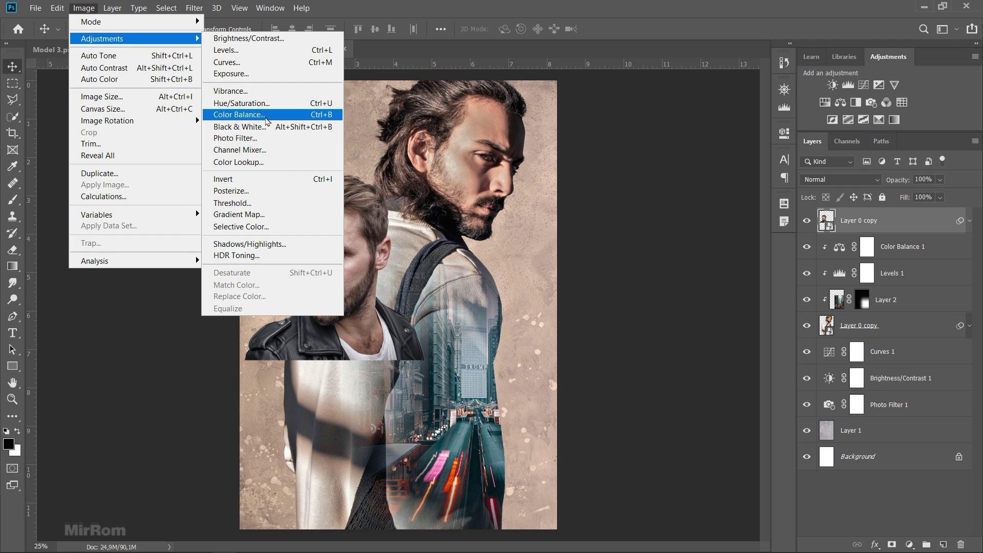
pyautogui.click(240, 114)
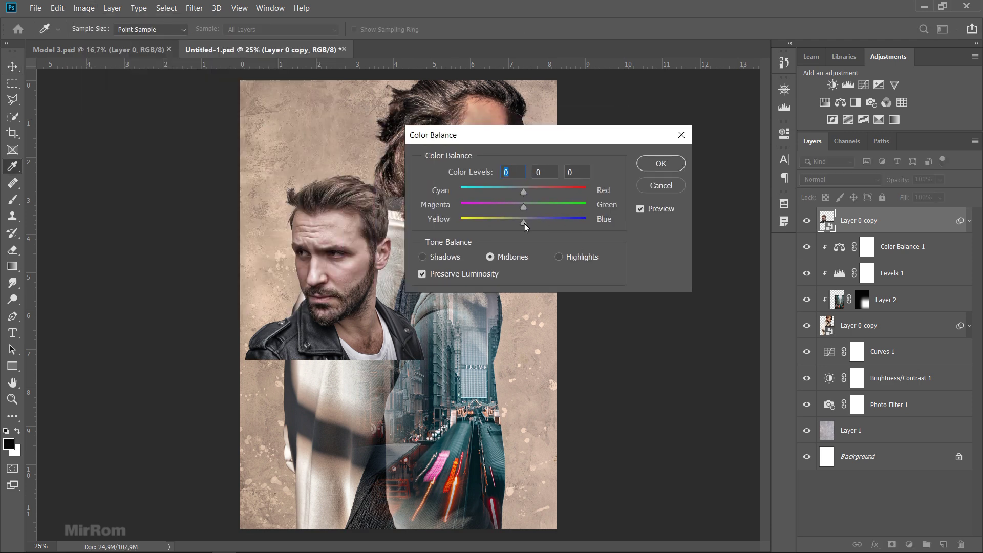
pyautogui.moveTo(523, 191)
pyautogui.mouseDown()
pyautogui.moveTo(534, 192)
pyautogui.moveTo(512, 224)
pyautogui.mouseUp()
pyautogui.click(640, 209)
pyautogui.click(657, 169)
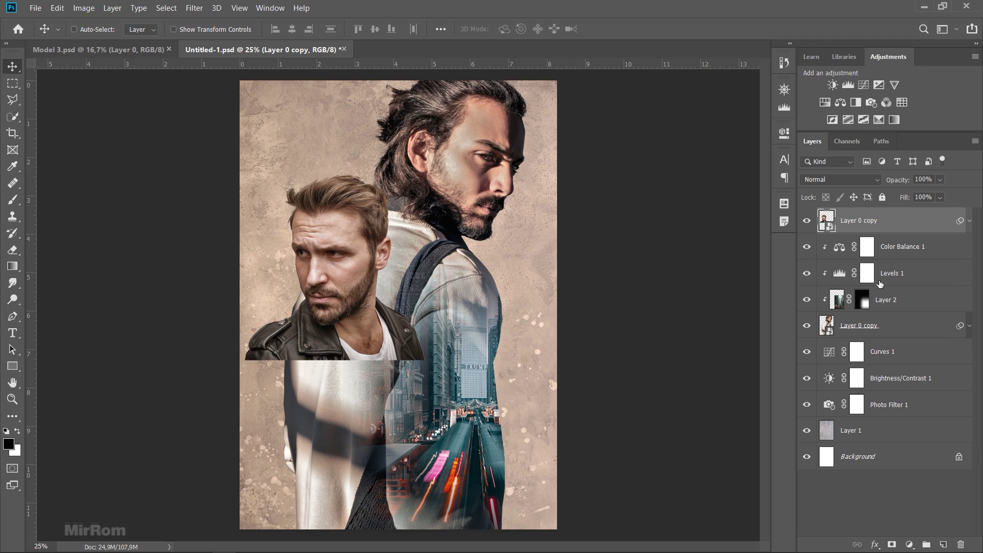
# Mask the second model's layer and select the area surrounding the first model's figure
pyautogui.click(892, 544)
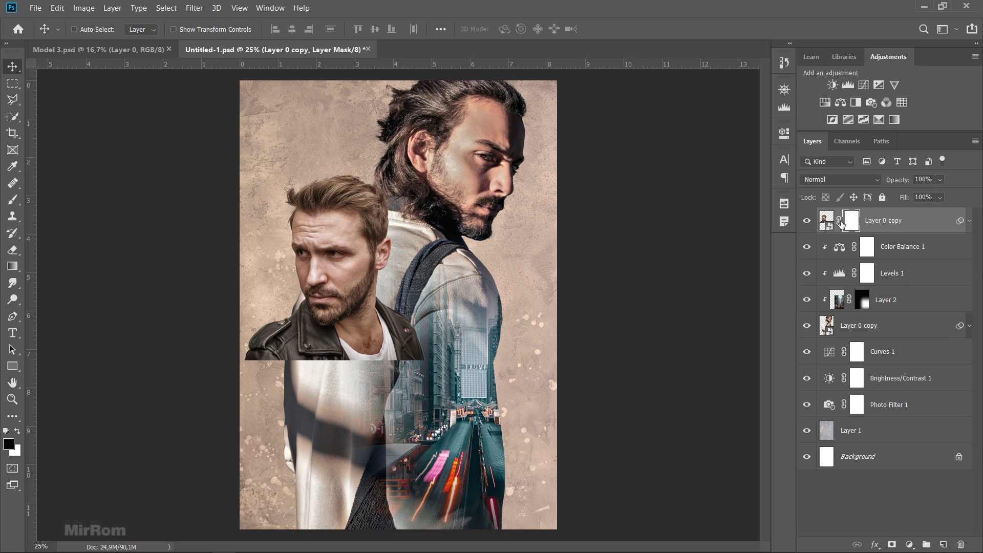
pyautogui.click(809, 326)
pyautogui.keyDown('ctrl'); pyautogui.click(829, 332); pyautogui.keyUp('ctrl')
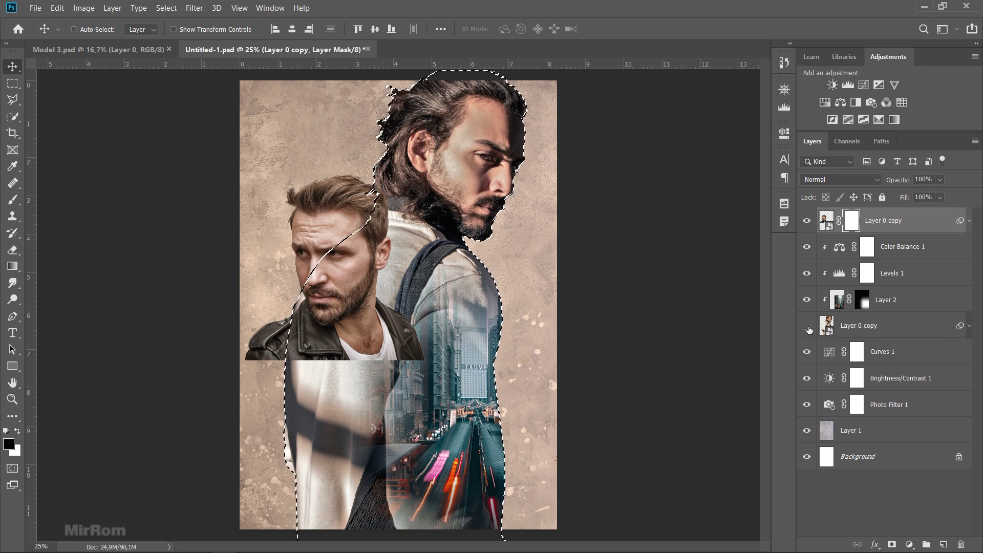
pyautogui.click(808, 326)
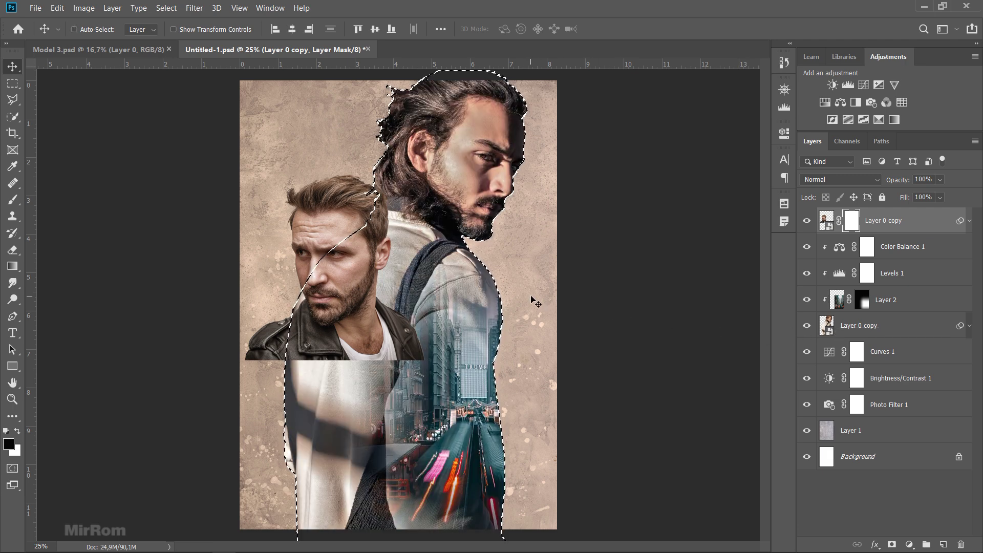
pyautogui.hotkey('ctrl', 'shift', 'i')
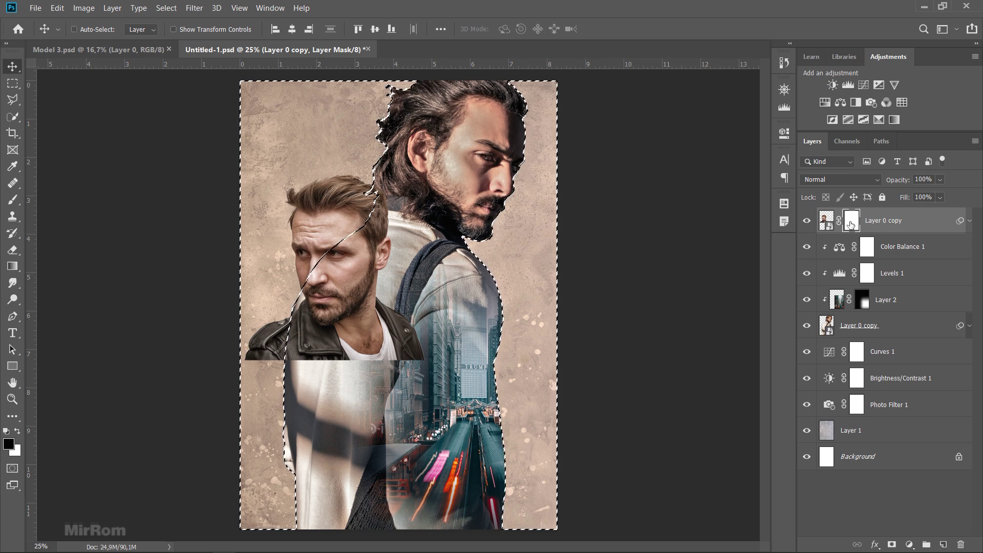
# Paint black on the mask with the Brush to softly hide the lower jacket edge
pyautogui.click(13, 199)
pyautogui.rightClick(12, 200)
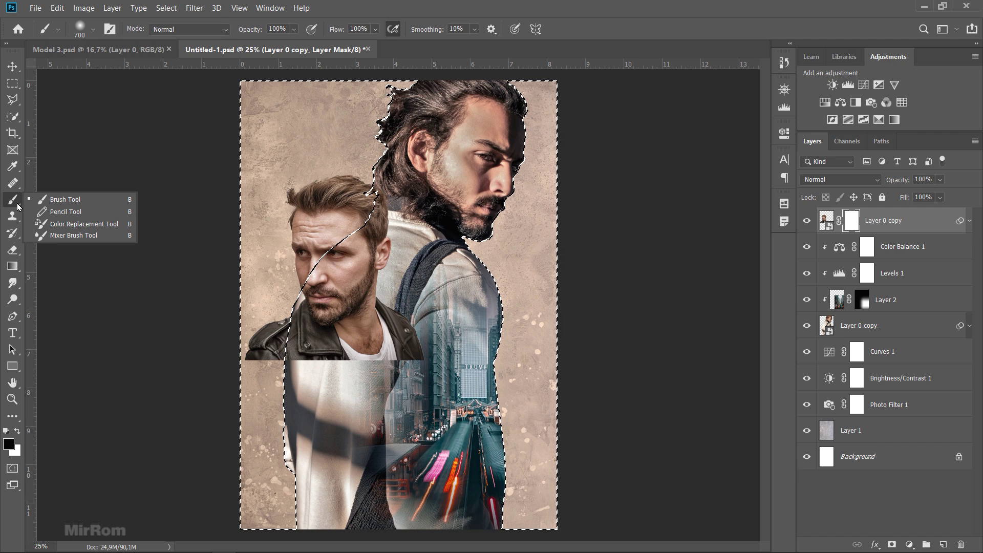
pyautogui.click(149, 197)
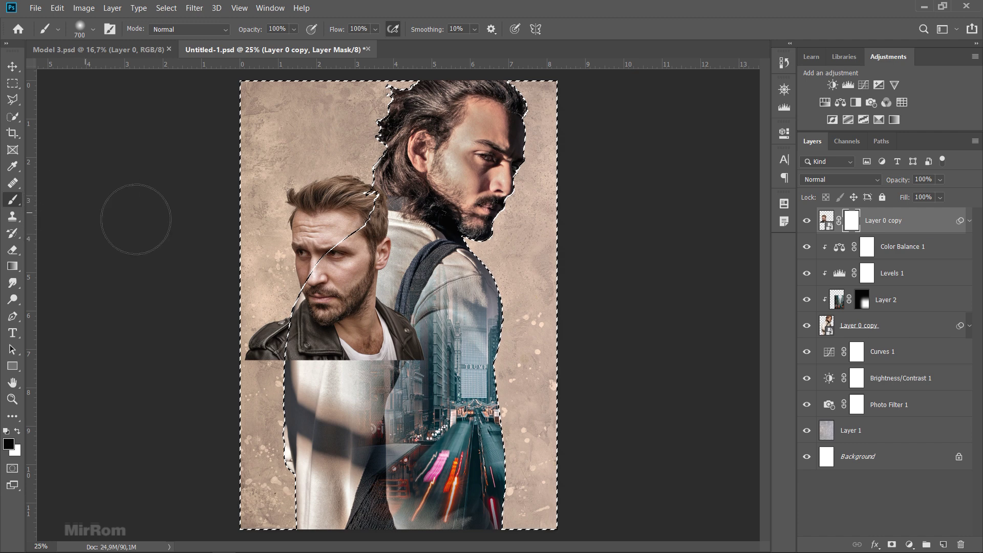
pyautogui.click(262, 351)
pyautogui.hotkey('ctrl', 'z')
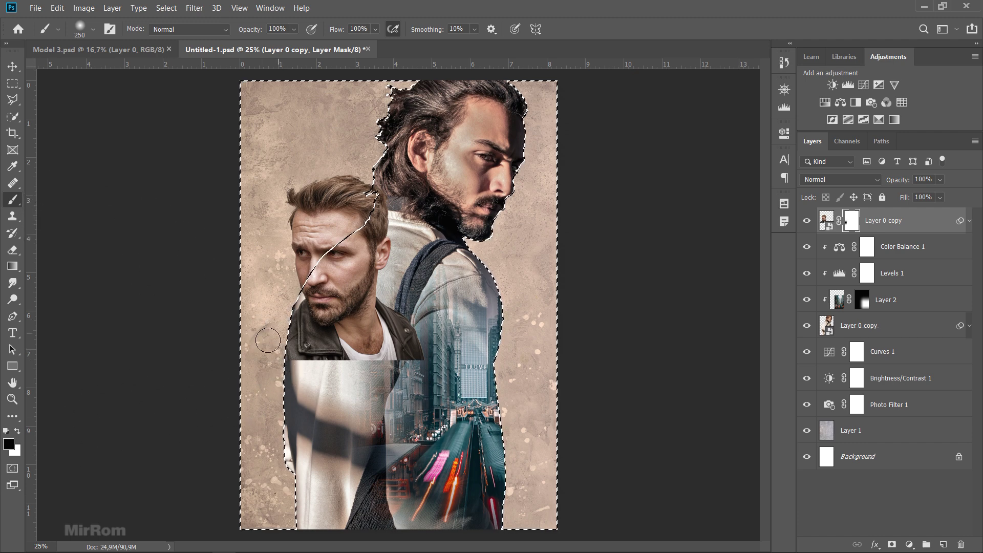
pyautogui.press('[')
pyautogui.press('[')
pyautogui.press('[')
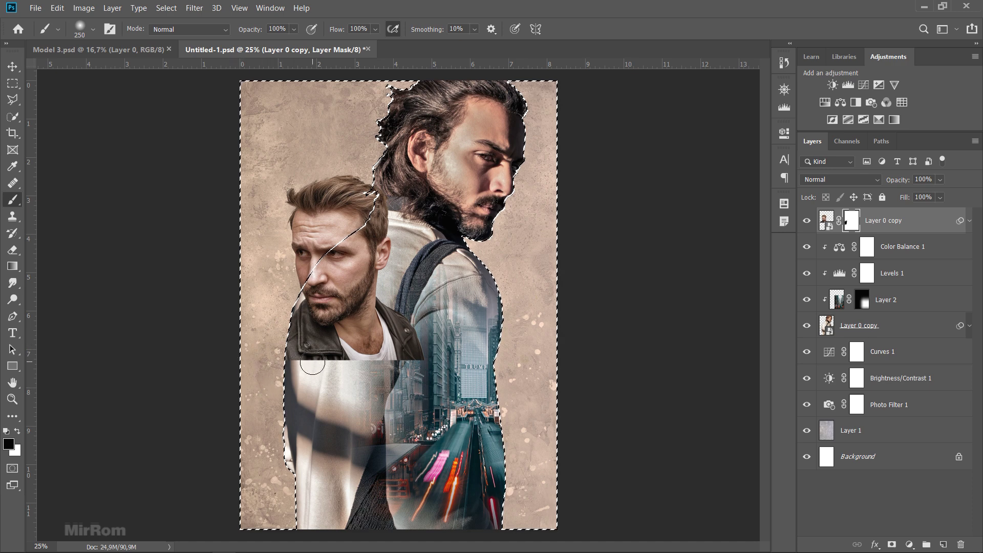
pyautogui.hotkey('ctrl', 'd')
pyautogui.press(']')
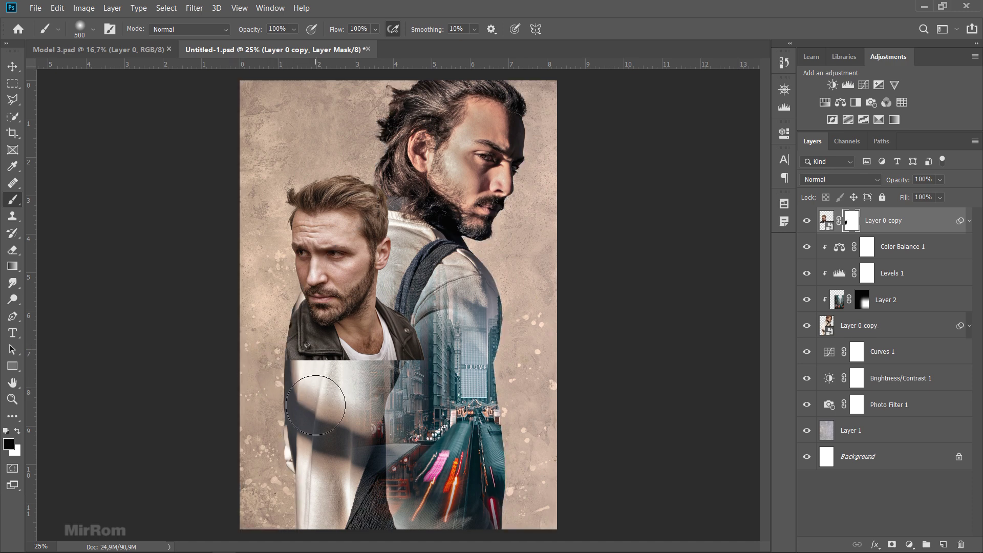
pyautogui.press(']')
pyautogui.press(']')
pyautogui.press(']')
pyautogui.press(']')
pyautogui.press(']')
pyautogui.press(']')
pyautogui.moveTo(385, 416)
pyautogui.mouseDown()
pyautogui.moveTo(219, 416)
pyautogui.moveTo(219, 427)
pyautogui.moveTo(495, 466)
pyautogui.moveTo(264, 461)
pyautogui.moveTo(467, 476)
pyautogui.moveTo(253, 453)
pyautogui.moveTo(252, 464)
pyautogui.mouseUp()
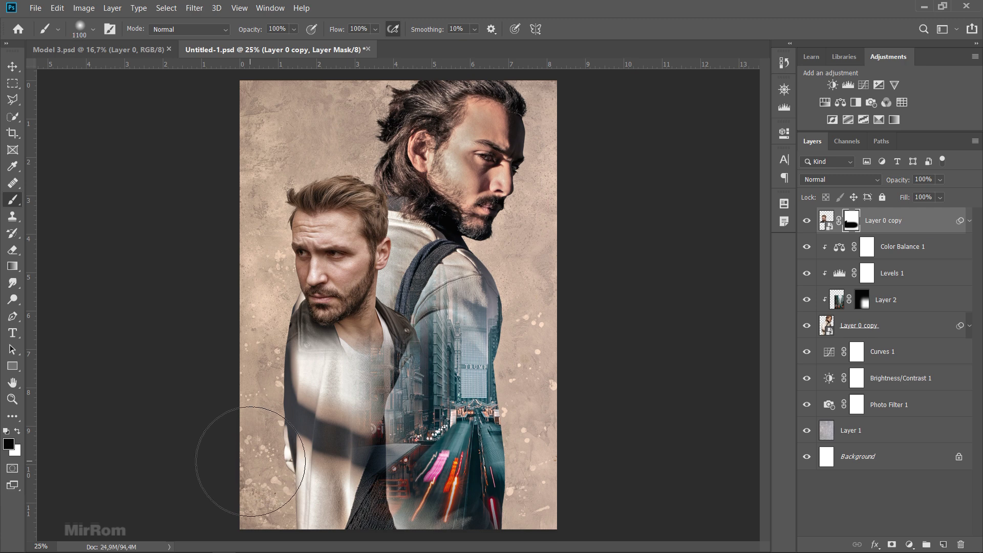
# Add a clipped Levels adjustment with black input 11 and midtone 0.76
pyautogui.press('v')
pyautogui.keyDown('alt'); pyautogui.click(848, 84); pyautogui.keyUp('alt')
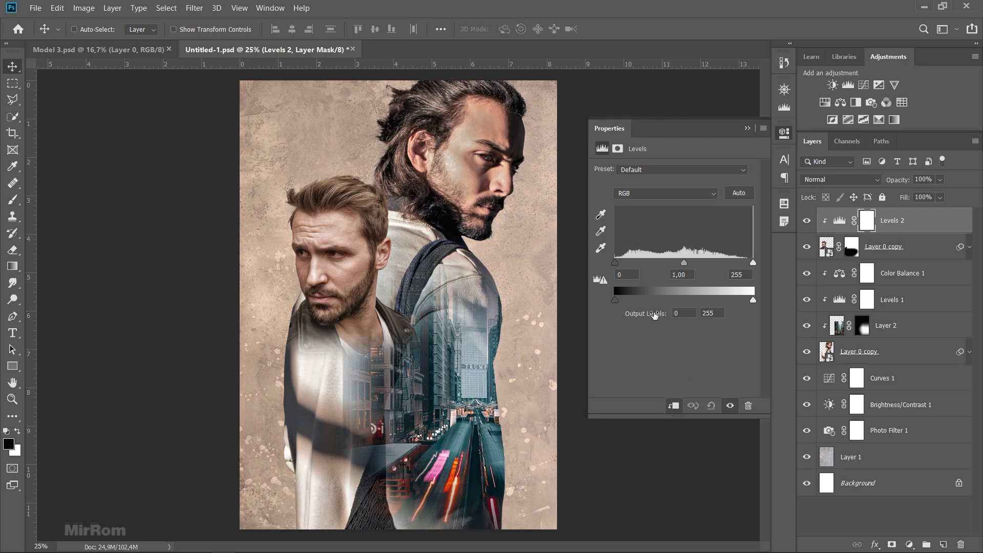
pyautogui.moveTo(615, 263); pyautogui.dragTo(623, 263)
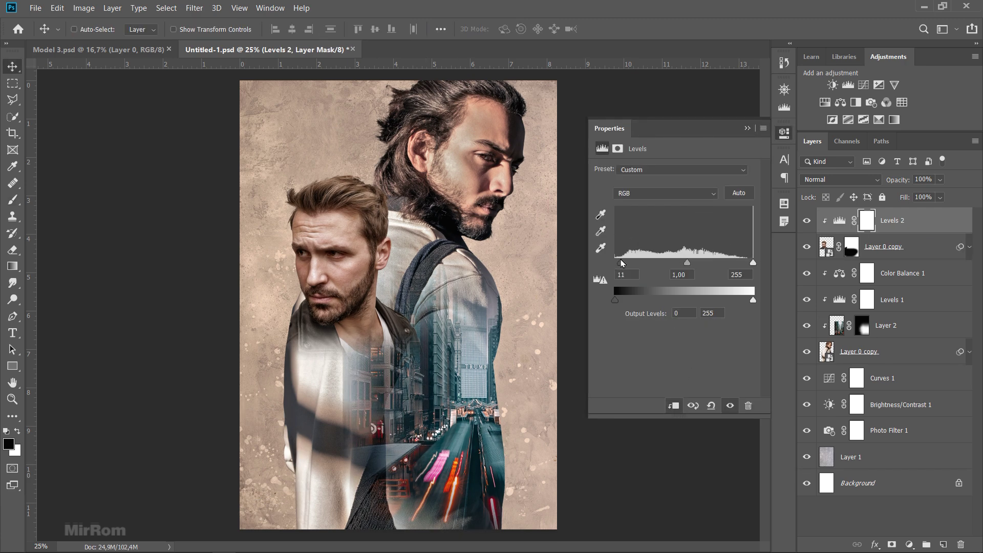
pyautogui.moveTo(694, 266); pyautogui.dragTo(699, 264)
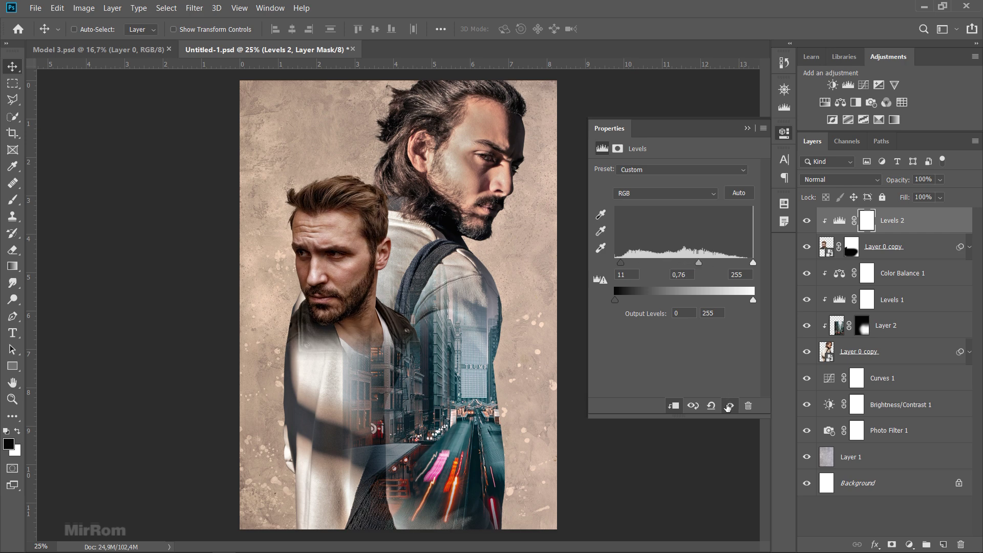
pyautogui.click(729, 406)
pyautogui.click(729, 406)
pyautogui.click(748, 129)
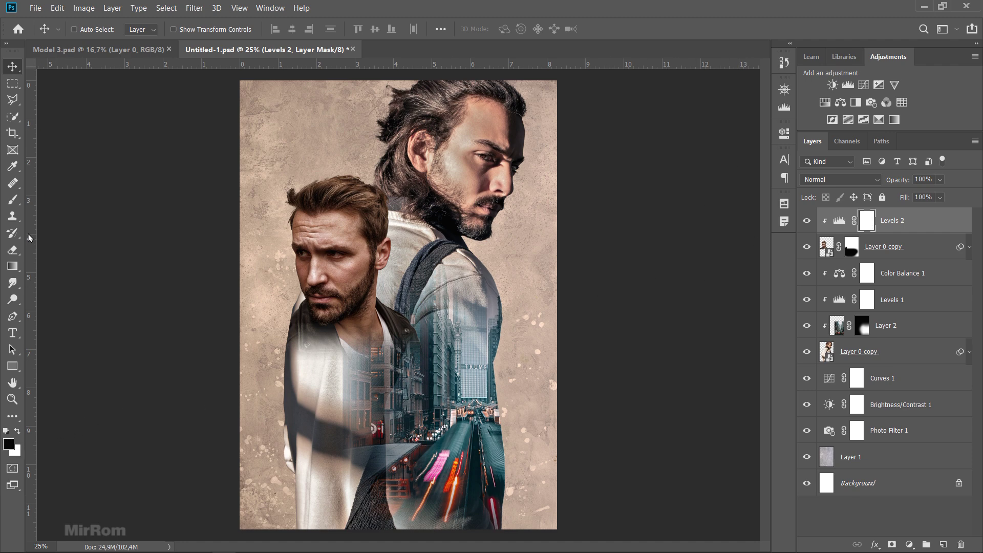
# Paint the Levels effect off part of the figure, then set a 30%-opacity, 500-size brush
pyautogui.click(13, 200)
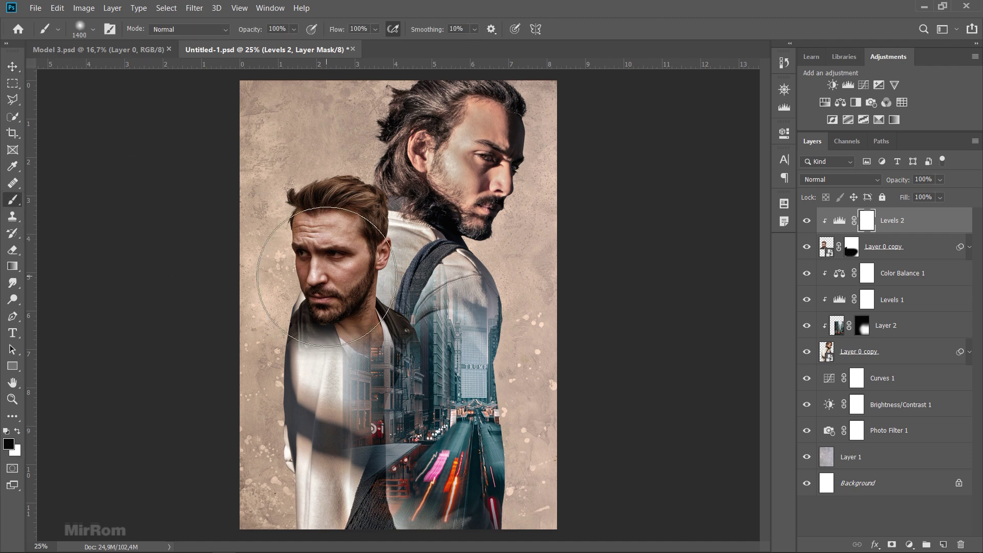
pyautogui.press('[')
pyautogui.press('[')
pyautogui.press('[')
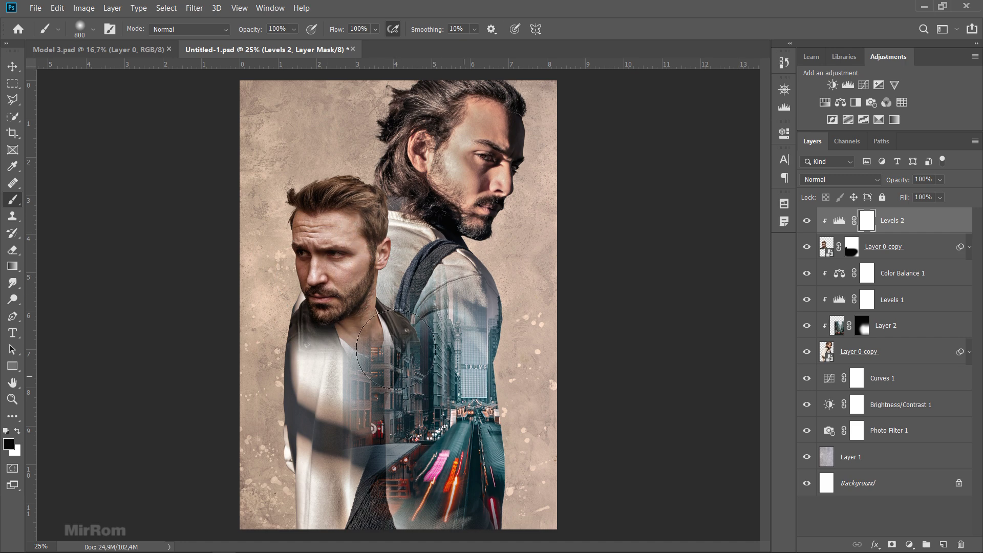
pyautogui.moveTo(396, 350); pyautogui.dragTo(414, 176)
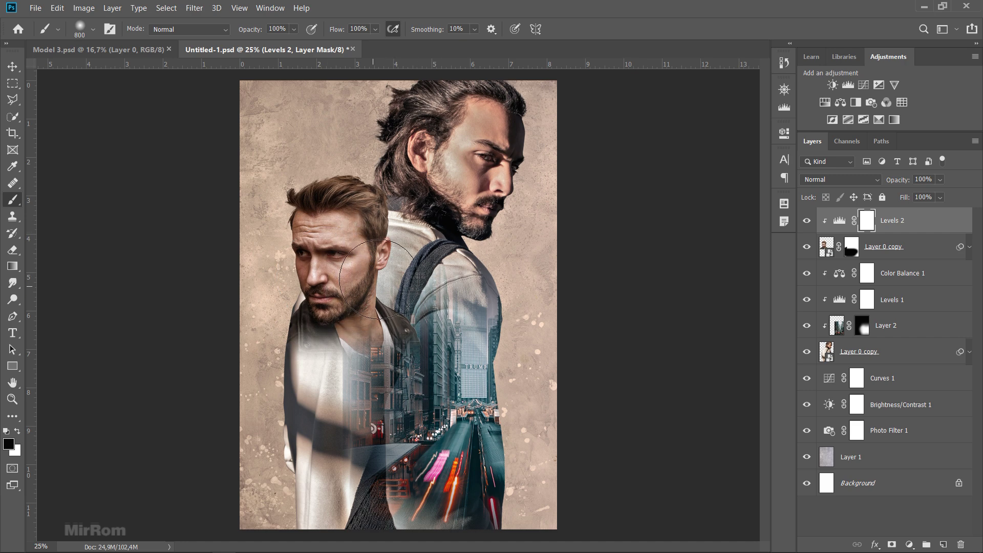
pyautogui.rightClick(415, 177)
pyautogui.press('Escape')
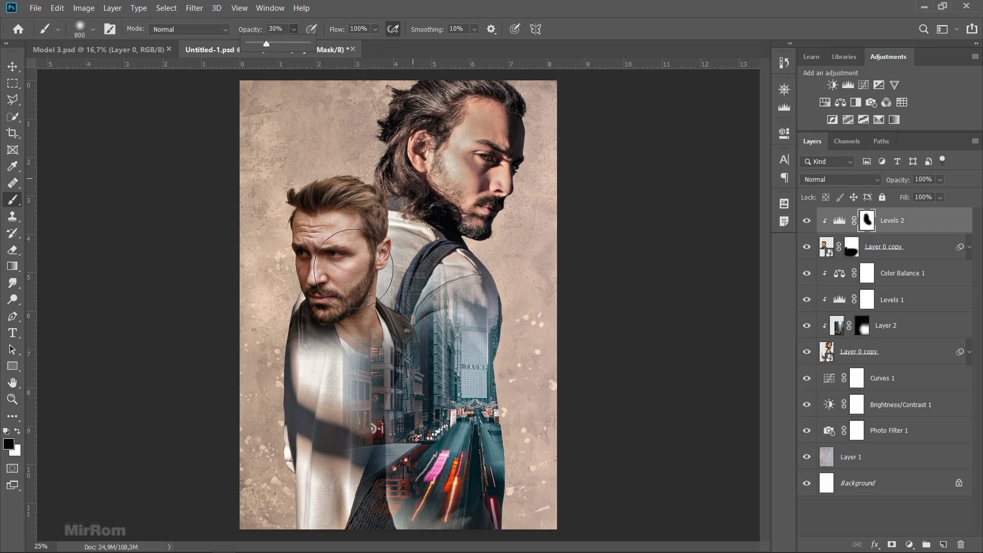
pyautogui.press('3')
pyautogui.press('[')
pyautogui.press('[')
pyautogui.press('[')
pyautogui.press('[')
pyautogui.press('[')
pyautogui.press('[')
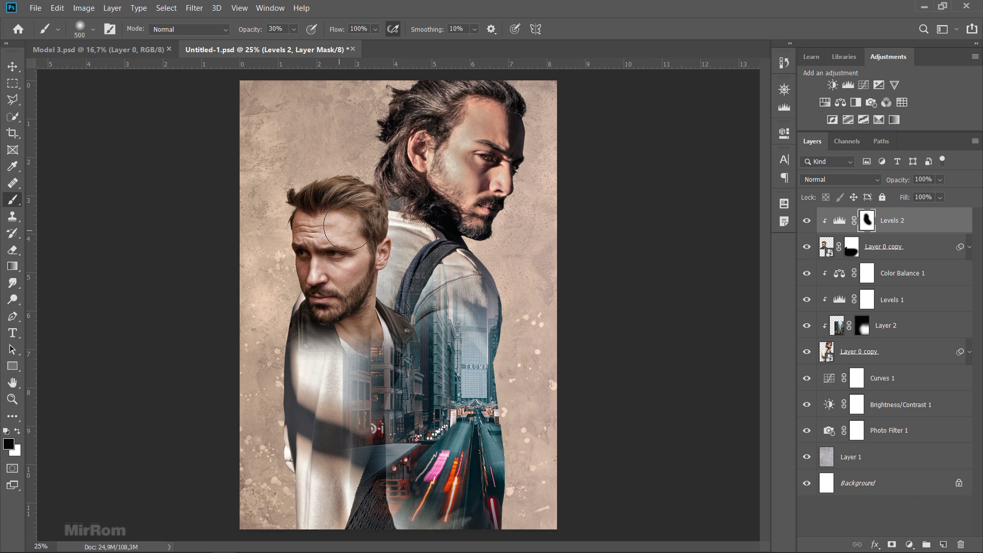
pyautogui.press(']')
pyautogui.press(']')
pyautogui.press(']')
# Bring the cut-out man from Model 3.psd into the poster and close Model 3 unsaved
pyautogui.press('v')
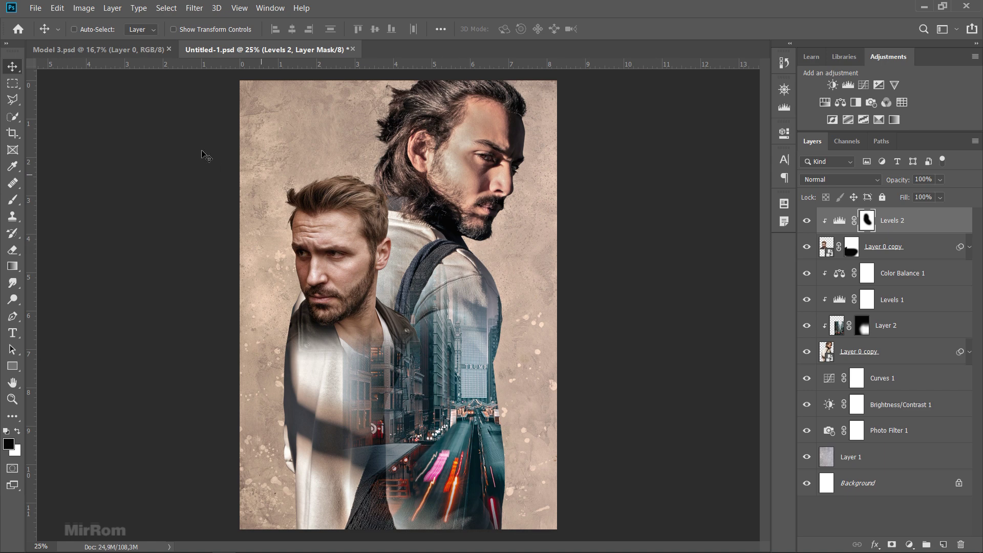
pyautogui.click(97, 49)
pyautogui.rightClick(850, 221)
pyautogui.click(851, 226)
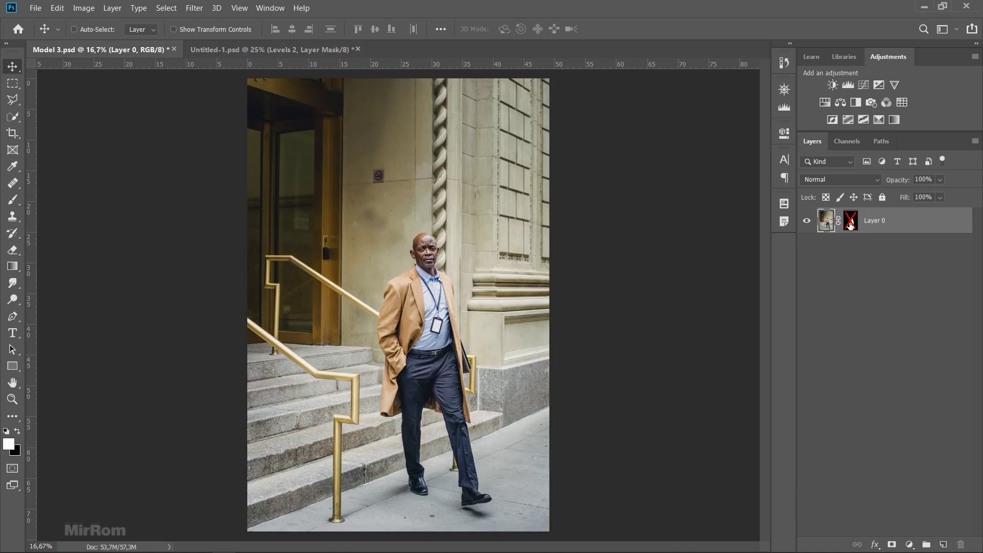
pyautogui.rightClick(850, 221)
pyautogui.click(851, 226)
pyautogui.moveTo(444, 269)
pyautogui.mouseDown()
pyautogui.moveTo(335, 141)
pyautogui.moveTo(342, 149)
pyautogui.mouseUp()
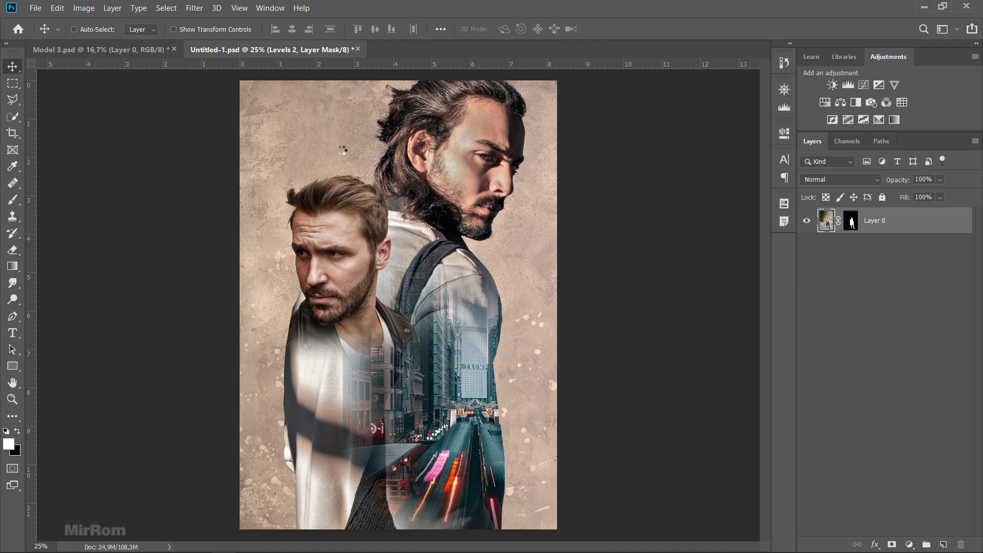
pyautogui.click(174, 49)
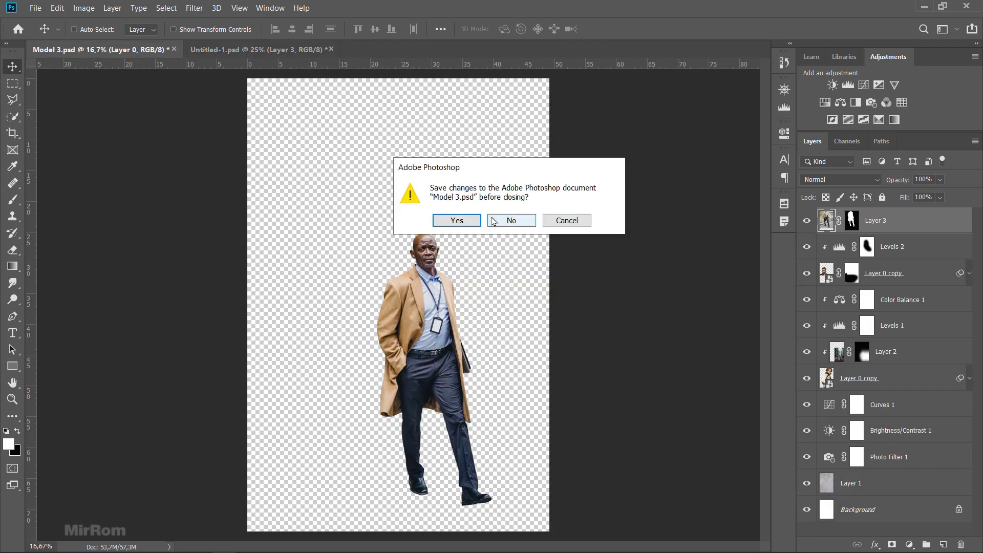
pyautogui.click(494, 221)
# Move the tan-coat man to the lower left and scale him to about 55%
pyautogui.moveTo(404, 241); pyautogui.dragTo(404, 272)
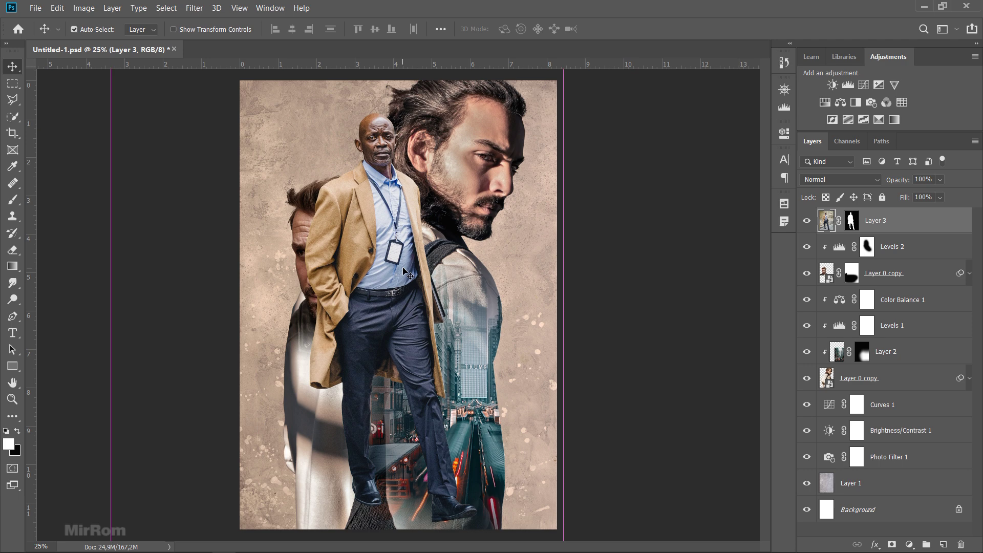
pyautogui.hotkey('ctrl', '-')
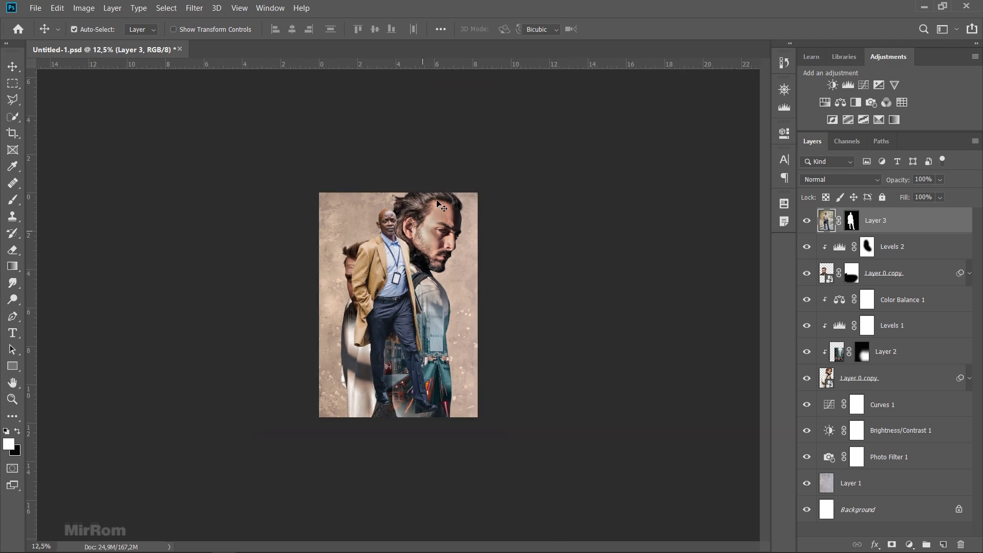
pyautogui.hotkey('ctrl', 't')
pyautogui.moveTo(479, 92); pyautogui.dragTo(401, 256)
pyautogui.moveTo(357, 348); pyautogui.dragTo(357, 337)
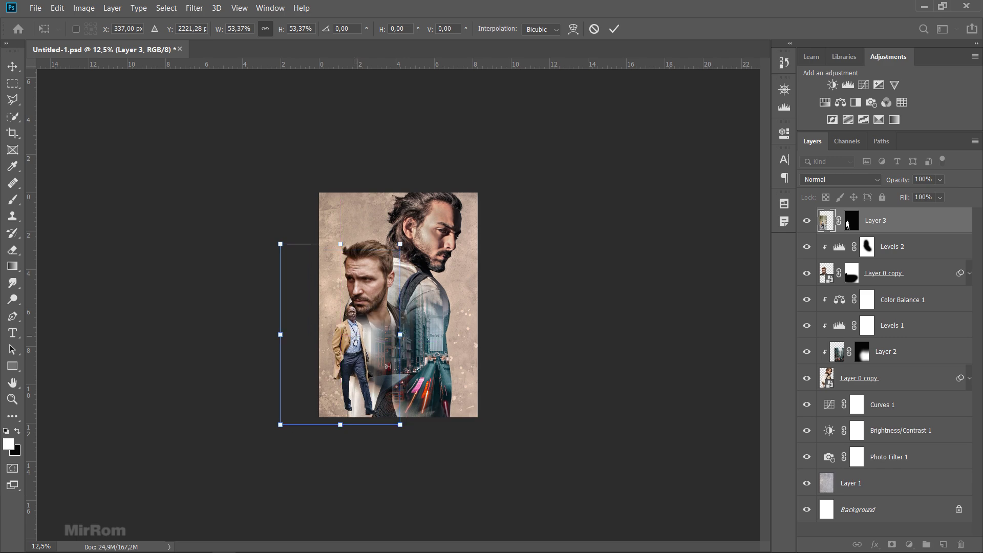
pyautogui.moveTo(401, 426); pyautogui.dragTo(402, 422)
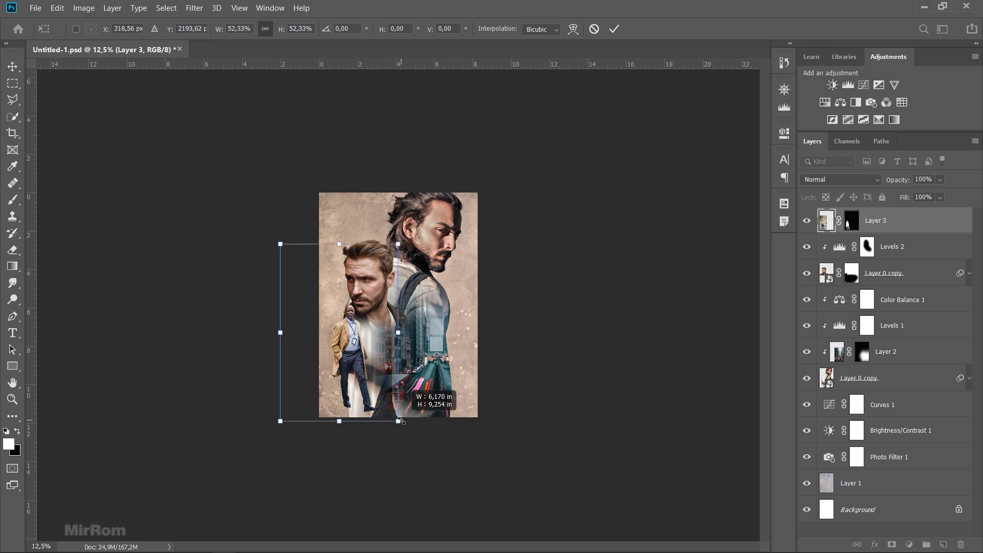
pyautogui.hotkey('ctrl', '+')
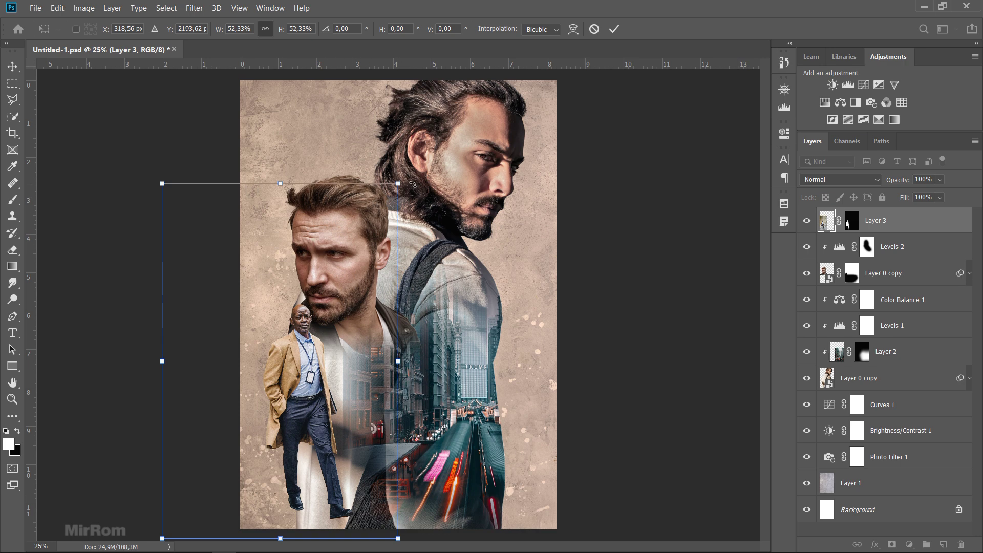
pyautogui.moveTo(397, 184); pyautogui.dragTo(404, 174)
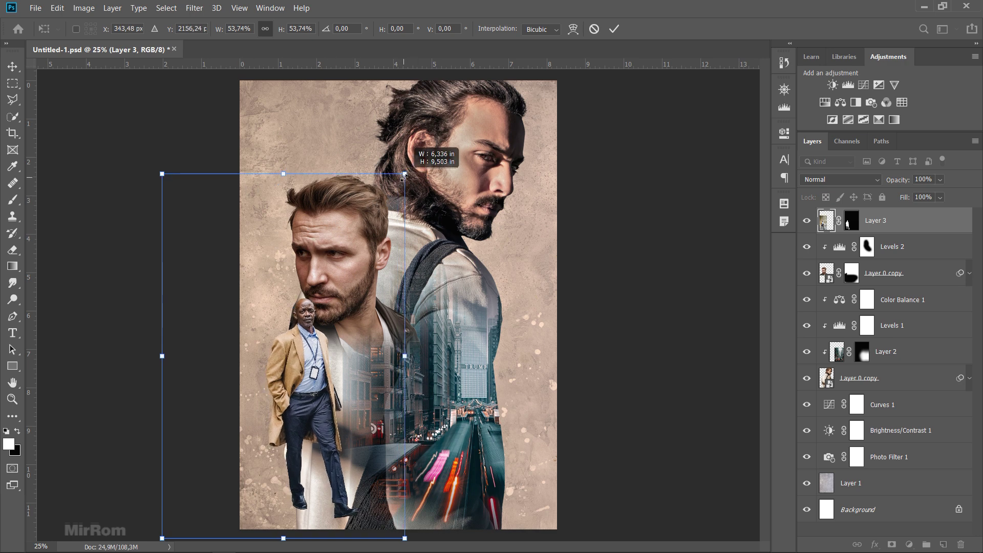
pyautogui.moveTo(161, 171); pyautogui.dragTo(158, 164)
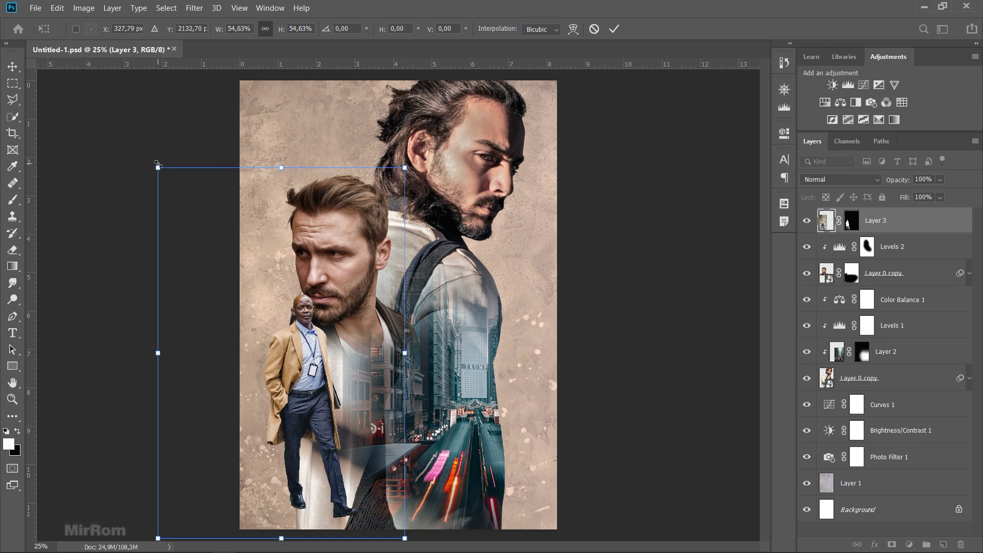
pyautogui.click(158, 164)
pyautogui.press('Return')
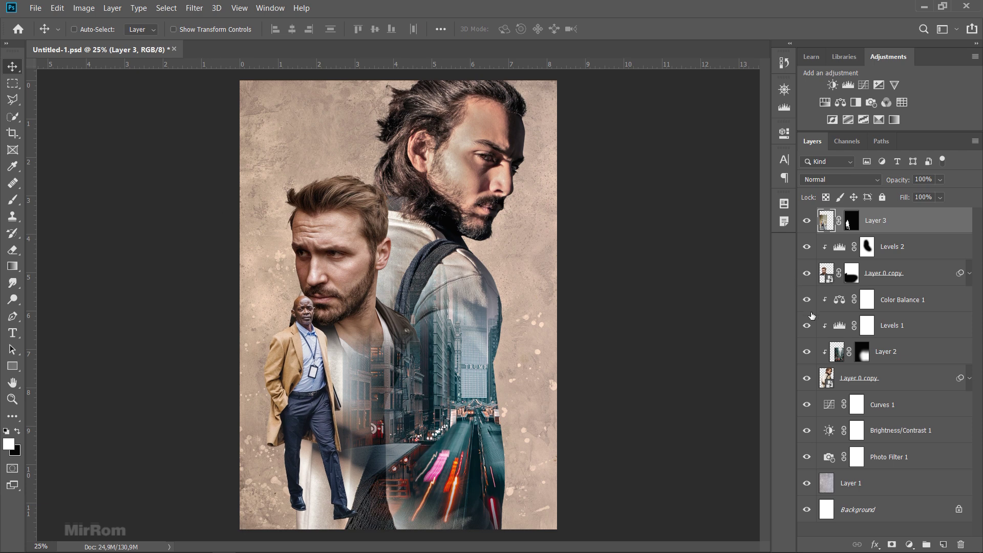
pyautogui.click(807, 379)
# Load the figure outline as a selection, target Layer 3's mask, and ready a 100% brush
pyautogui.keyDown('ctrl'); pyautogui.click(849, 223); pyautogui.keyUp('ctrl')
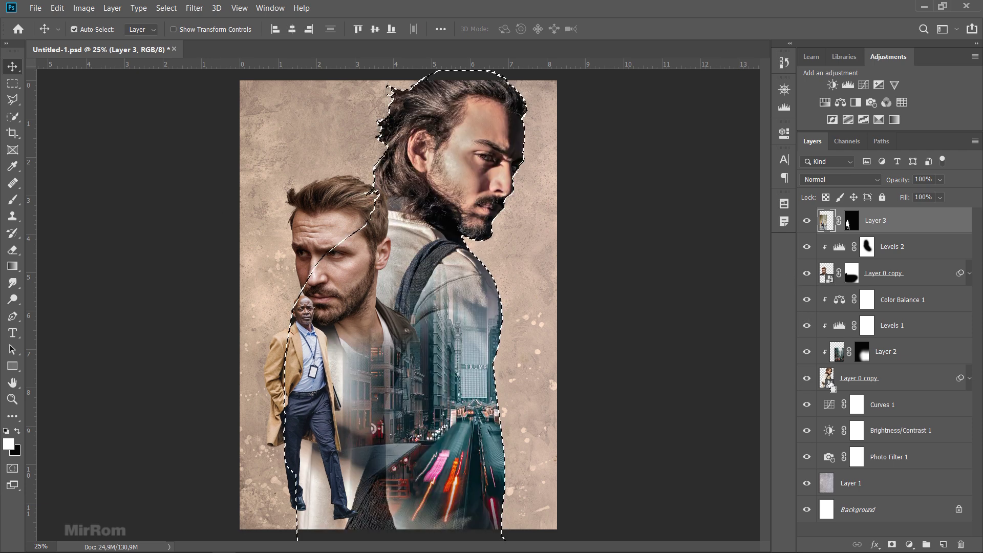
pyautogui.click(855, 226)
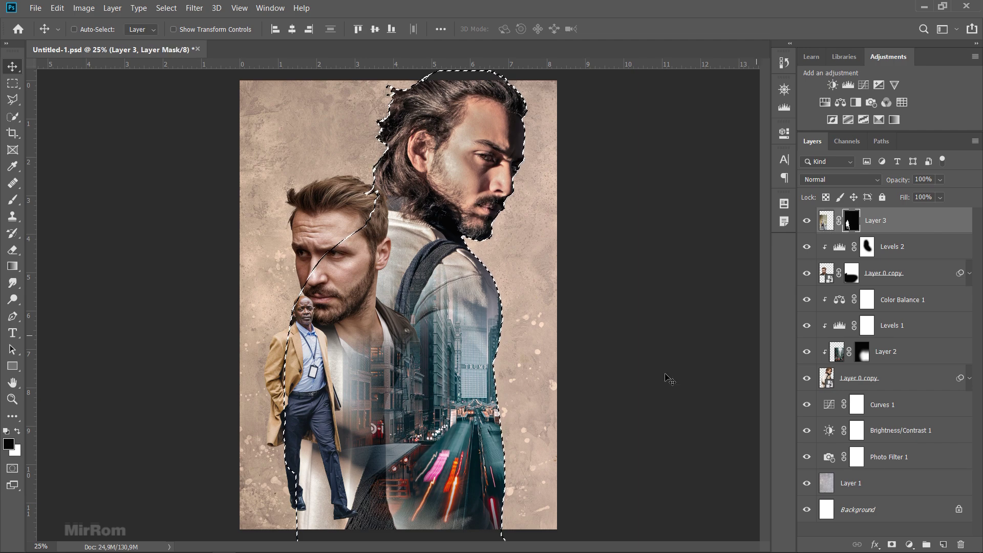
pyautogui.hotkey('ctrl', 'shift', 'i')
pyautogui.hotkey('ctrl', '+')
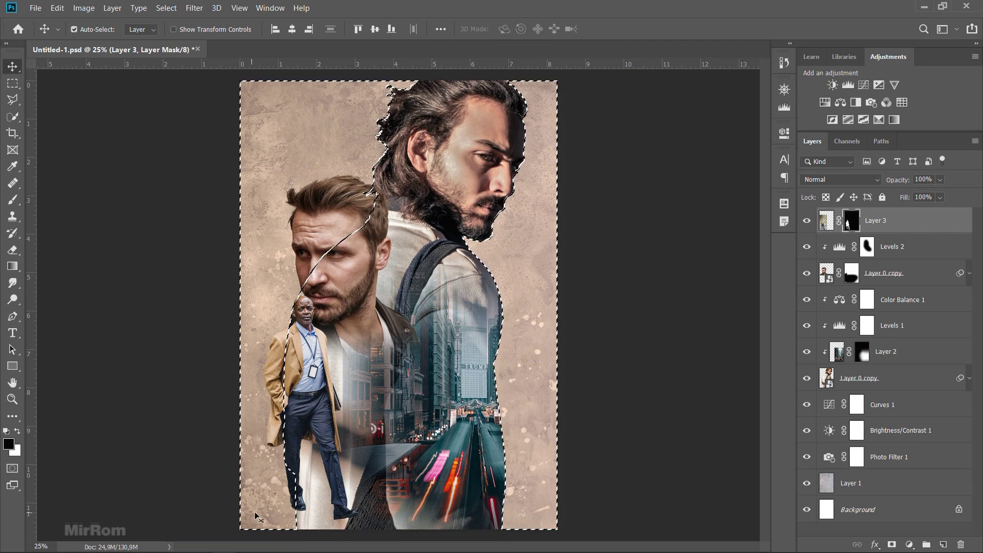
pyautogui.hotkey('ctrl', '+')
pyautogui.press('b')
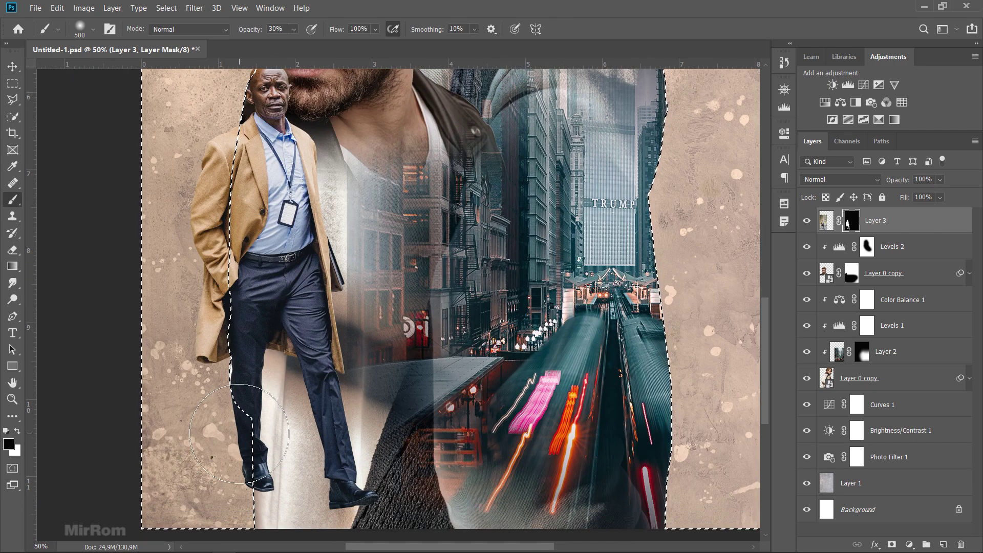
pyautogui.press('0')
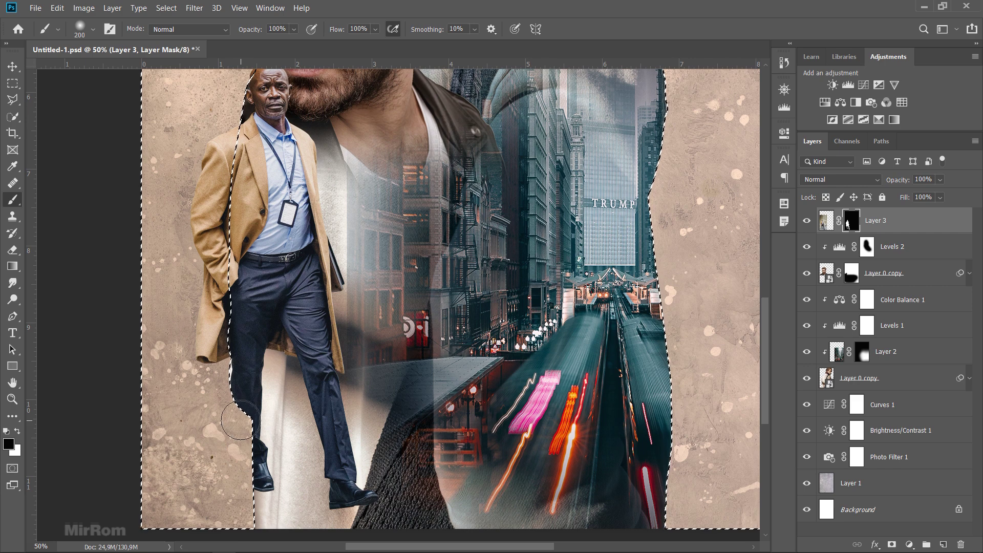
pyautogui.hotkey('ctrl', '-')
pyautogui.hotkey('ctrl', '-')
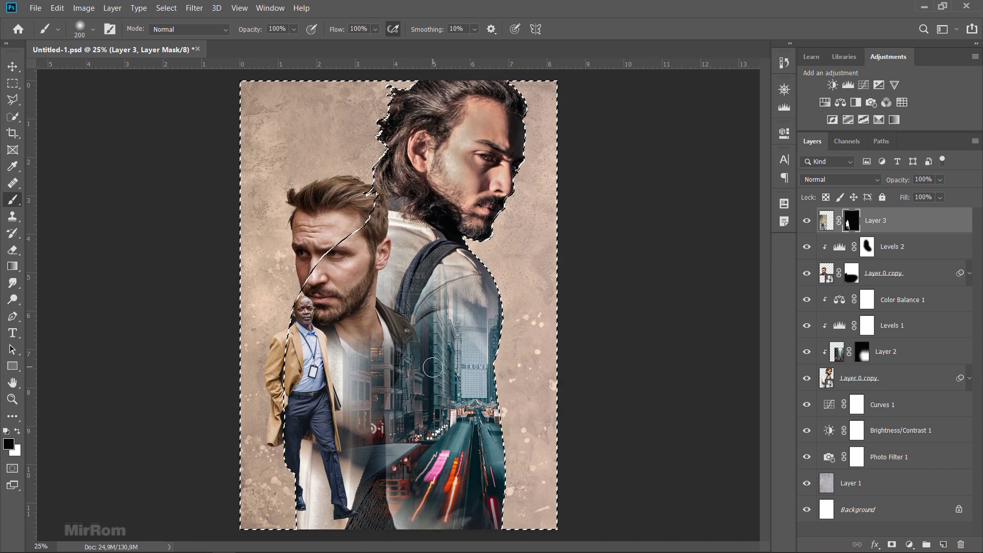
pyautogui.hotkey('ctrl', 'shift', 'i')
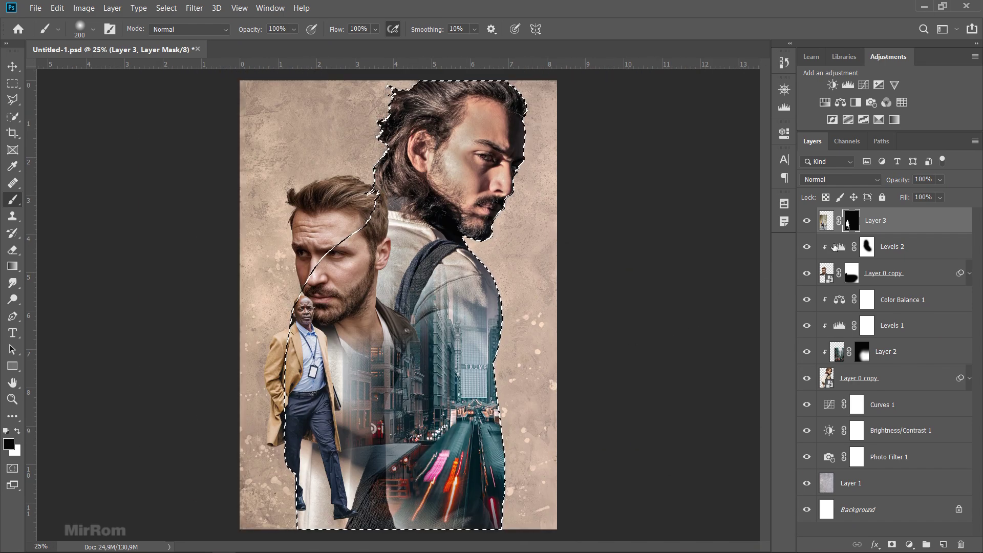
# Paint white at 28% opacity with a 1200 brush over the walking man's legs, then deselect
pyautogui.click(17, 433)
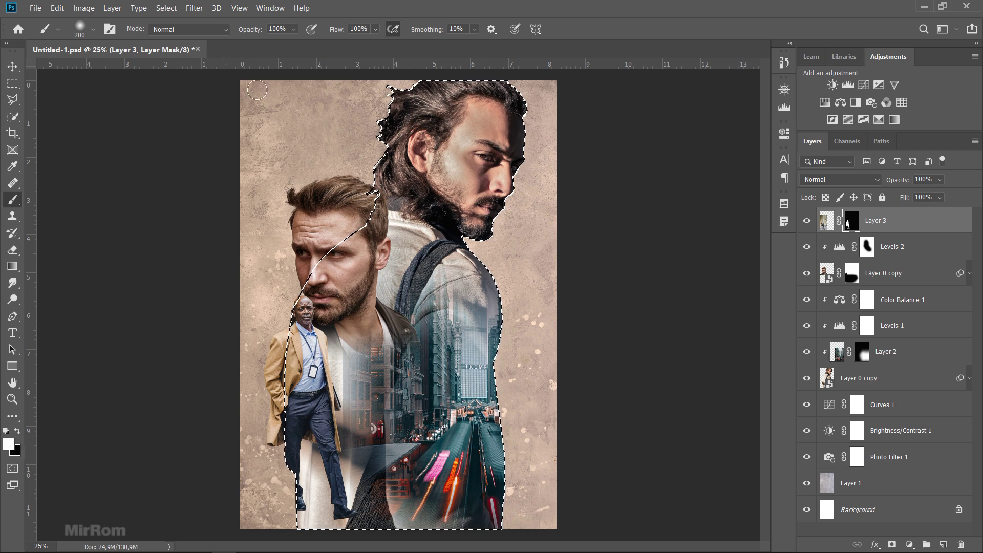
pyautogui.click(294, 29)
pyautogui.moveTo(309, 44); pyautogui.dragTo(266, 44)
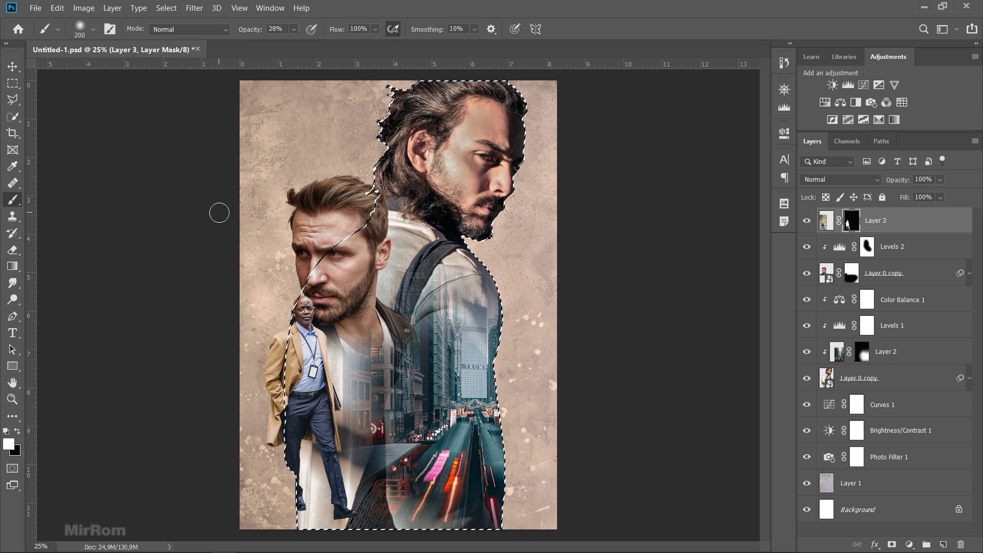
pyautogui.press(']')
pyautogui.press(']')
pyautogui.press(']')
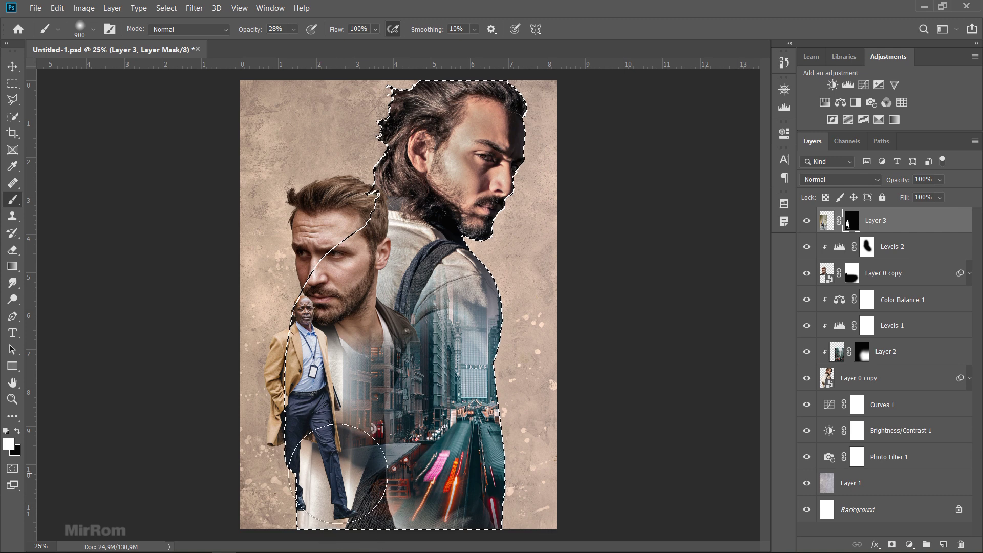
pyautogui.press(']')
pyautogui.press(']')
pyautogui.press(']')
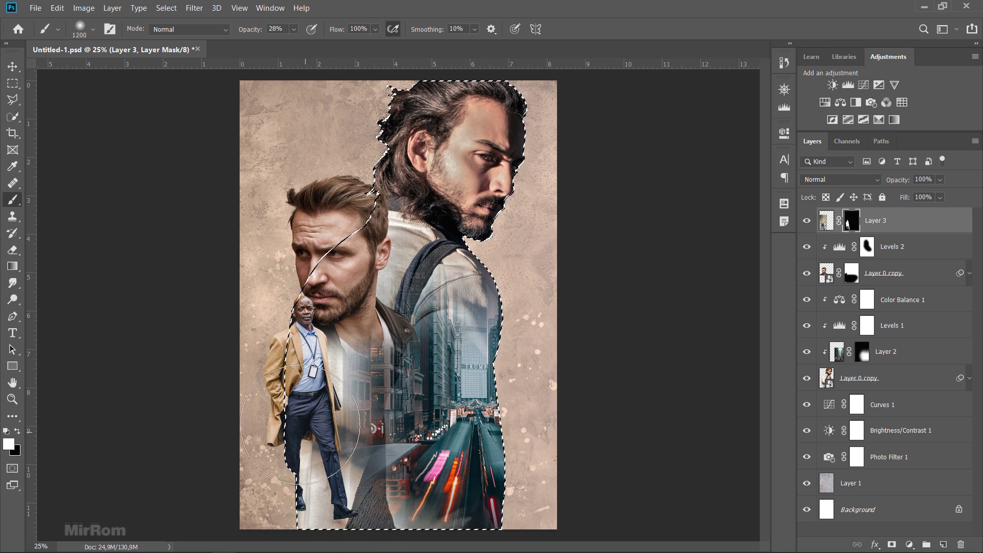
pyautogui.moveTo(300, 424); pyautogui.dragTo(302, 476)
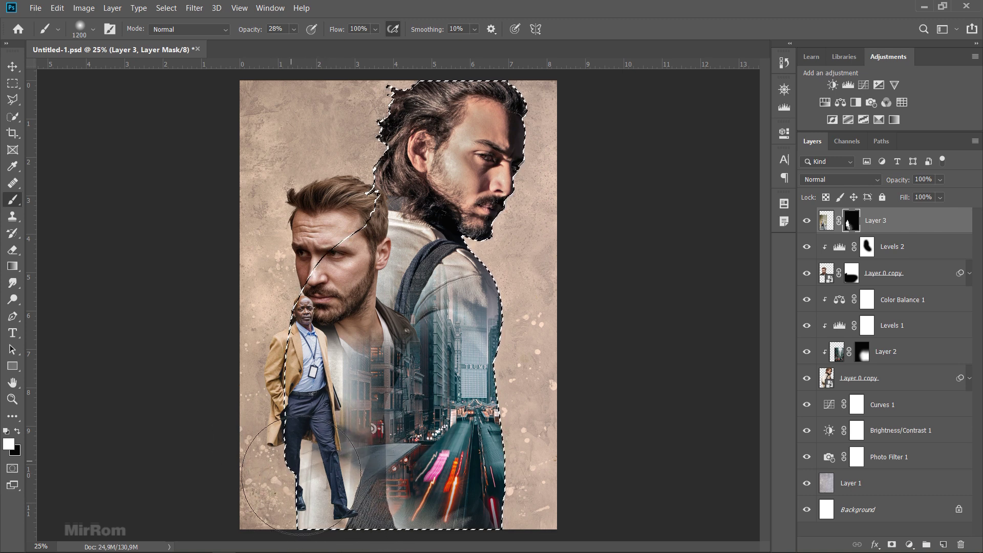
pyautogui.moveTo(301, 475)
pyautogui.mouseDown()
pyautogui.moveTo(309, 439)
pyautogui.moveTo(232, 442)
pyautogui.mouseUp()
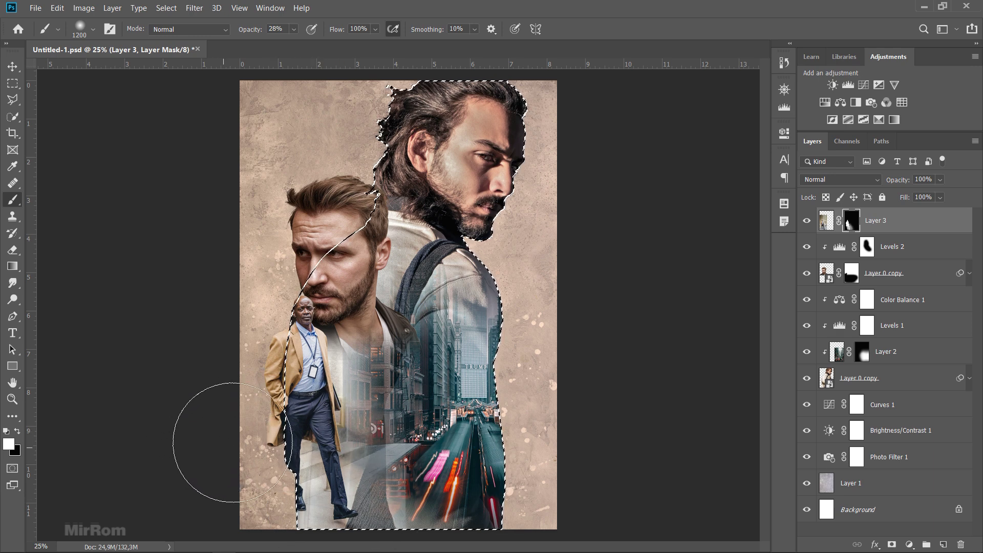
pyautogui.press('v')
pyautogui.hotkey('ctrl', 'd')
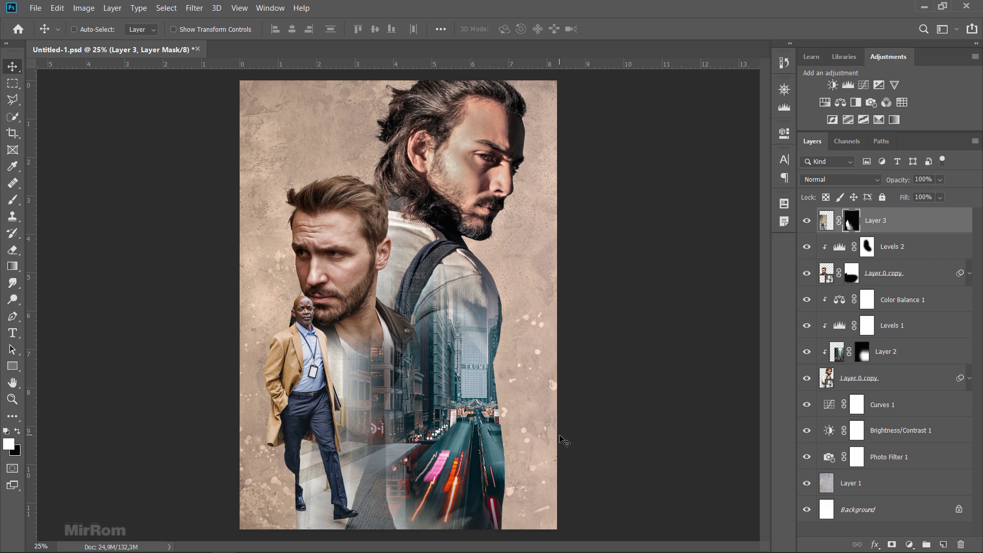
# Add a Hue/Saturation layer clipped to Layer 3 with Blues saturation -42
pyautogui.hotkey('ctrl', '-')
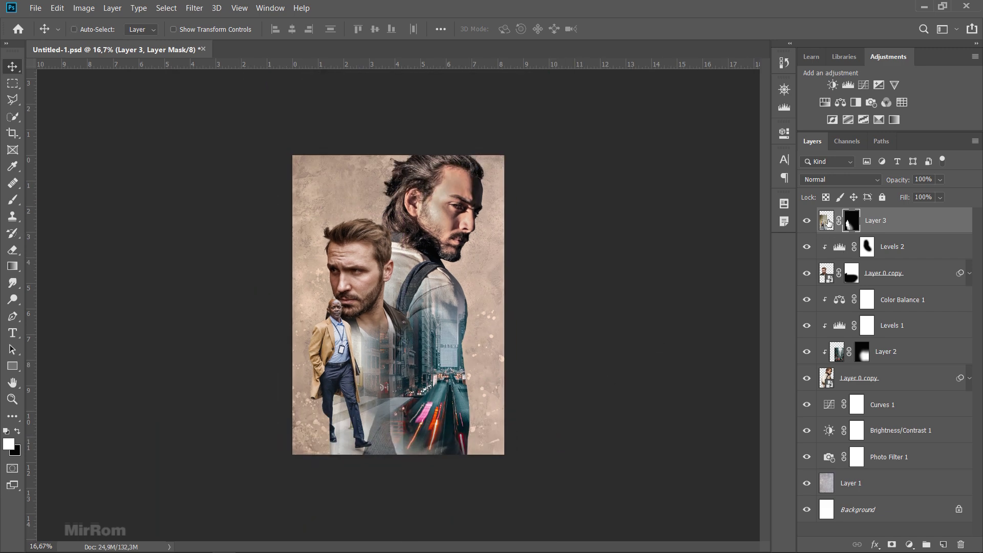
pyautogui.click(829, 222)
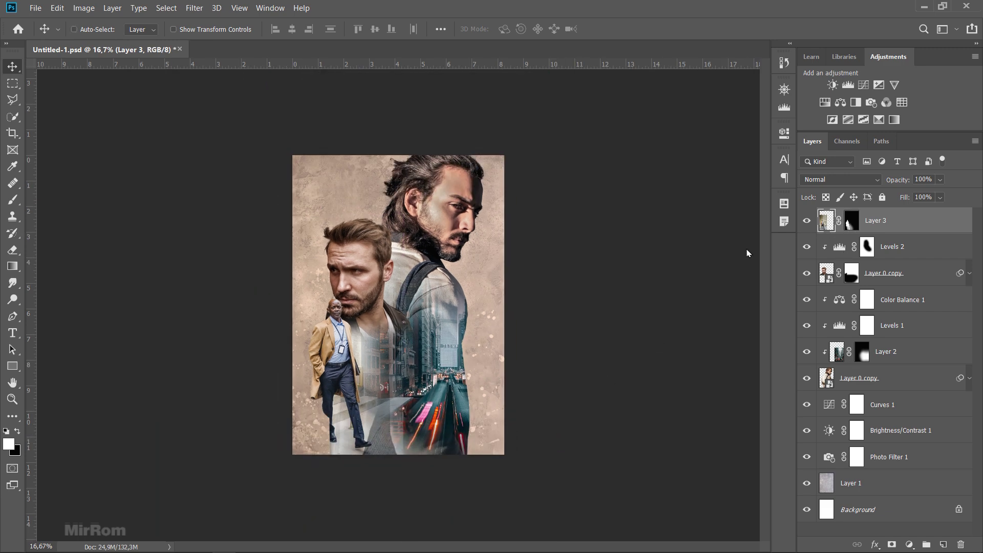
pyautogui.click(825, 101)
pyautogui.click(674, 405)
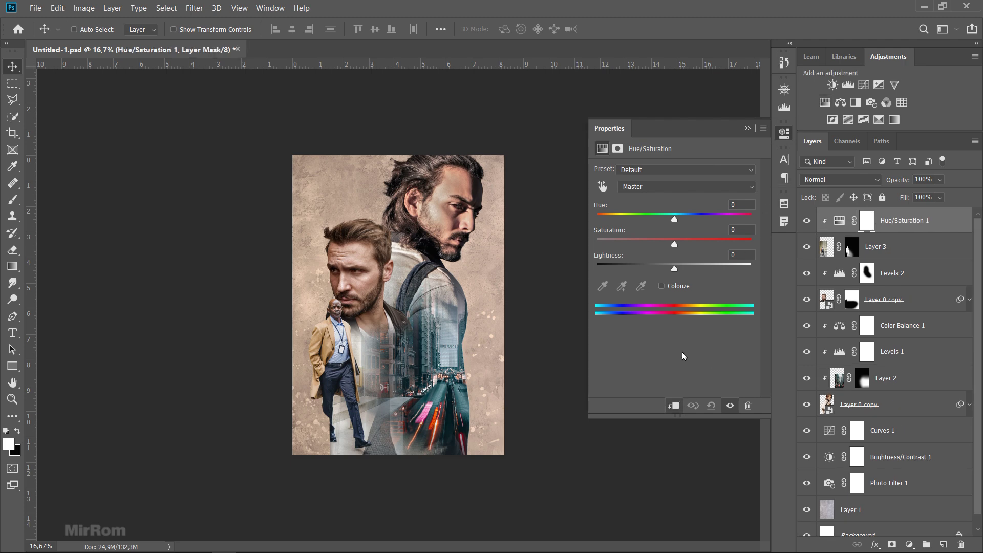
pyautogui.click(648, 186)
pyautogui.click(651, 248)
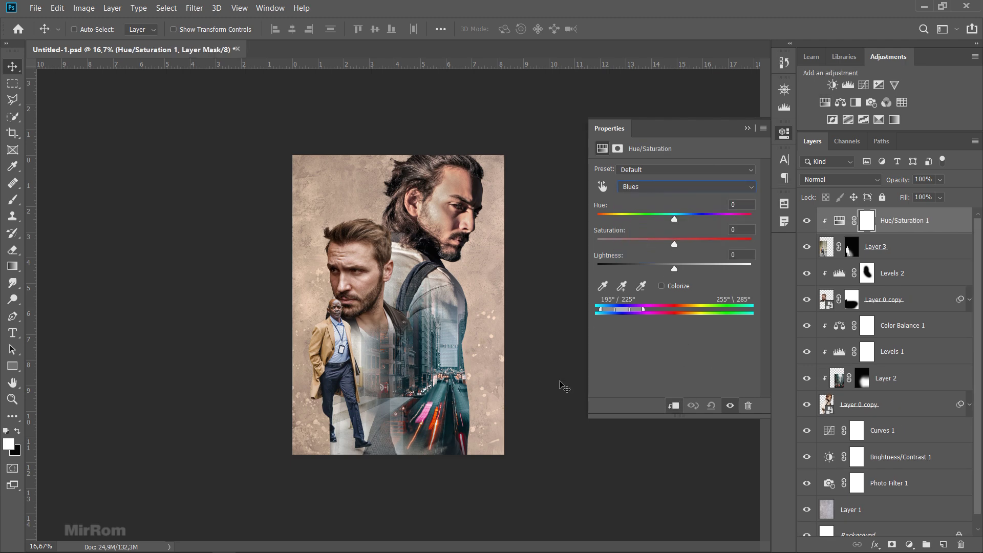
pyautogui.hotkey('ctrl', '+')
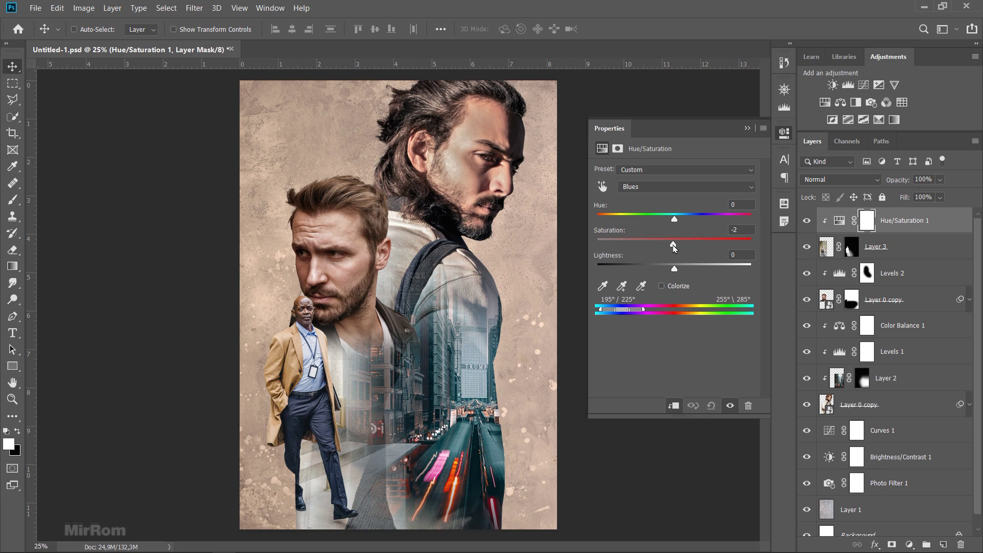
pyautogui.moveTo(674, 248); pyautogui.dragTo(643, 248)
# Add a clipped Vibrance layer with Vibrance -17 and Saturation -8
pyautogui.click(897, 84)
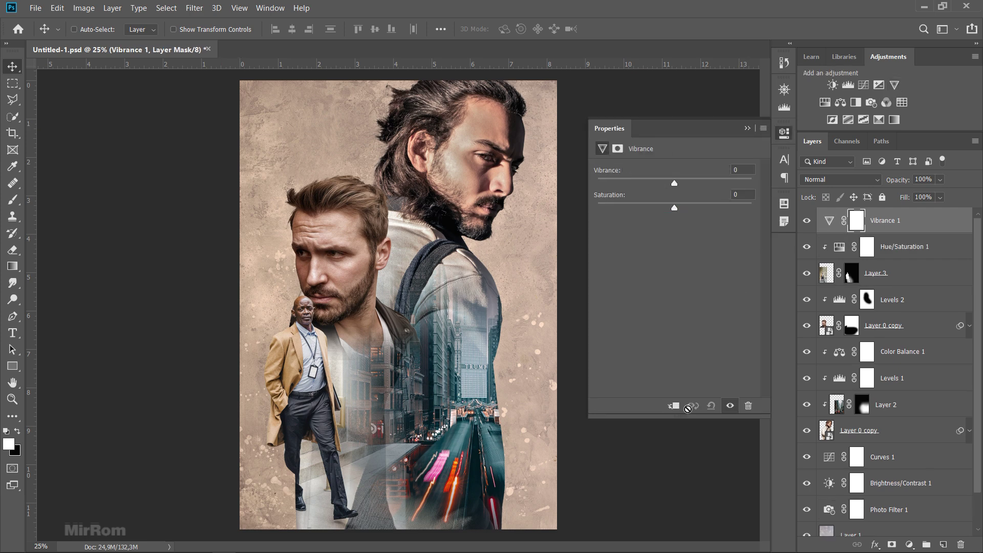
pyautogui.click(674, 406)
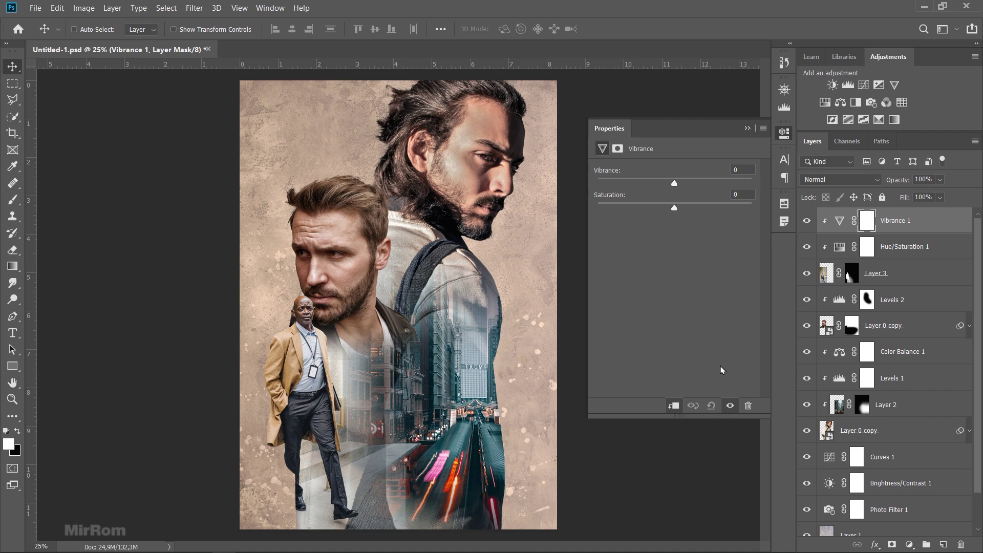
pyautogui.moveTo(674, 184); pyautogui.dragTo(662, 184)
pyautogui.moveTo(667, 208); pyautogui.dragTo(668, 208)
pyautogui.doubleClick(731, 405)
pyautogui.click(748, 129)
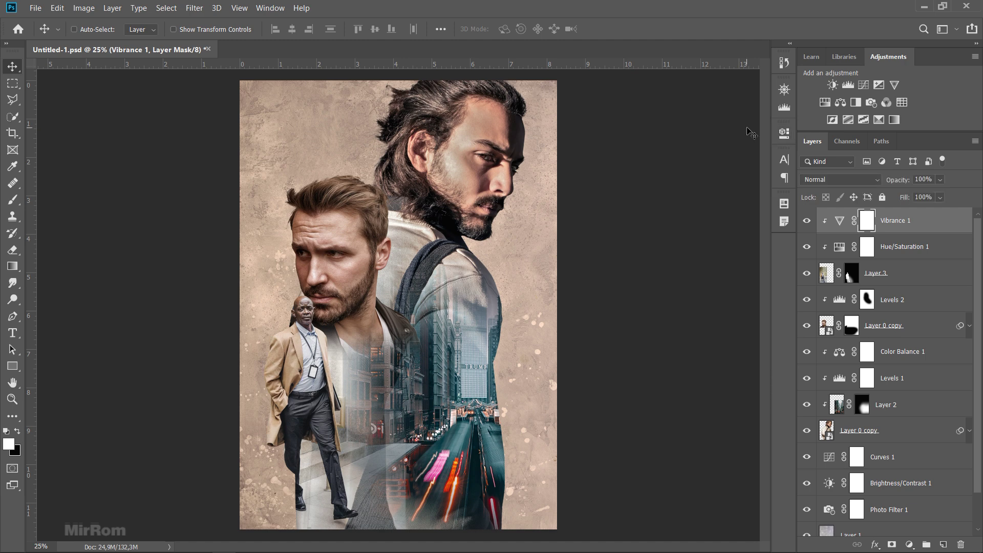
# Clip Levels 3 to the layers below with input white 242 and output levels 17–237
pyautogui.click(848, 85)
pyautogui.click(674, 406)
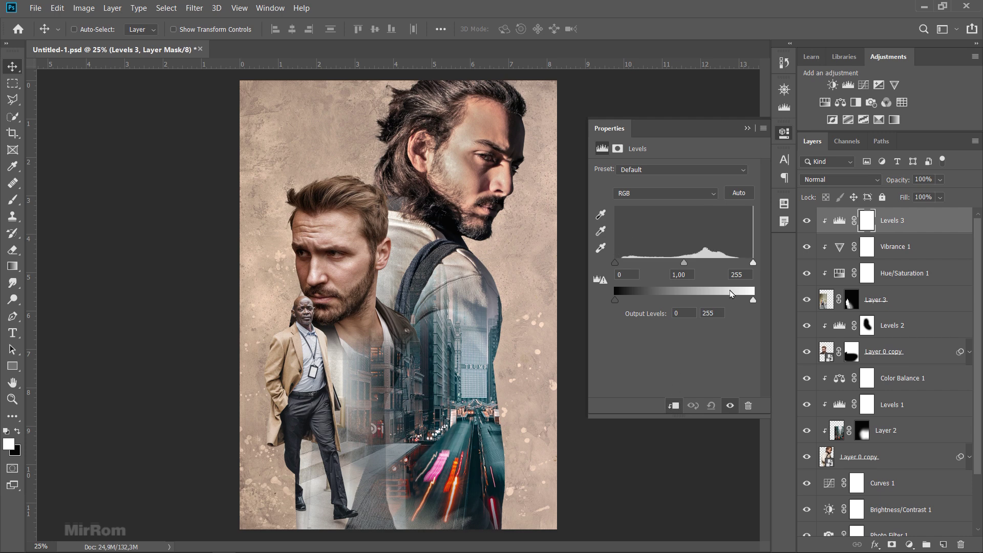
pyautogui.moveTo(751, 265); pyautogui.dragTo(747, 265)
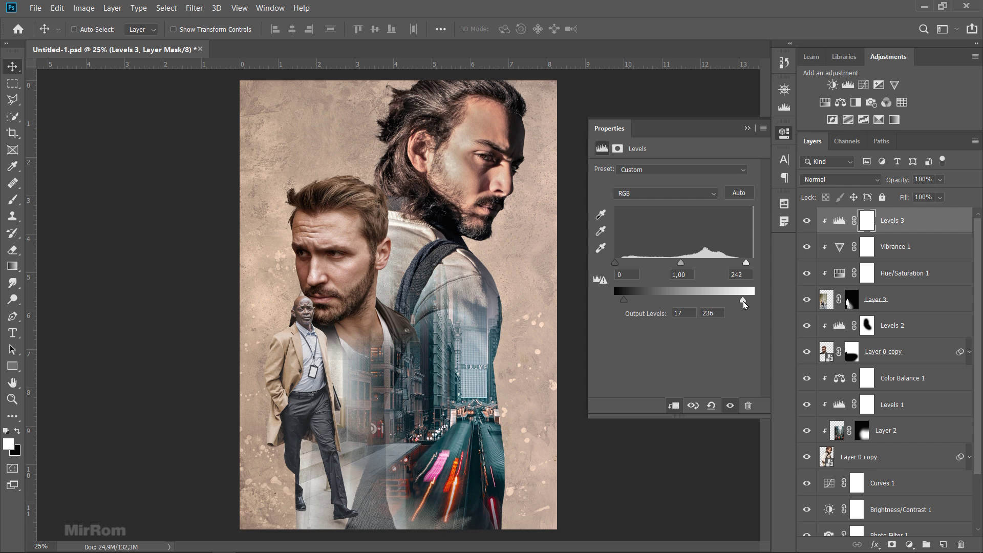
pyautogui.click(726, 403)
pyautogui.click(747, 128)
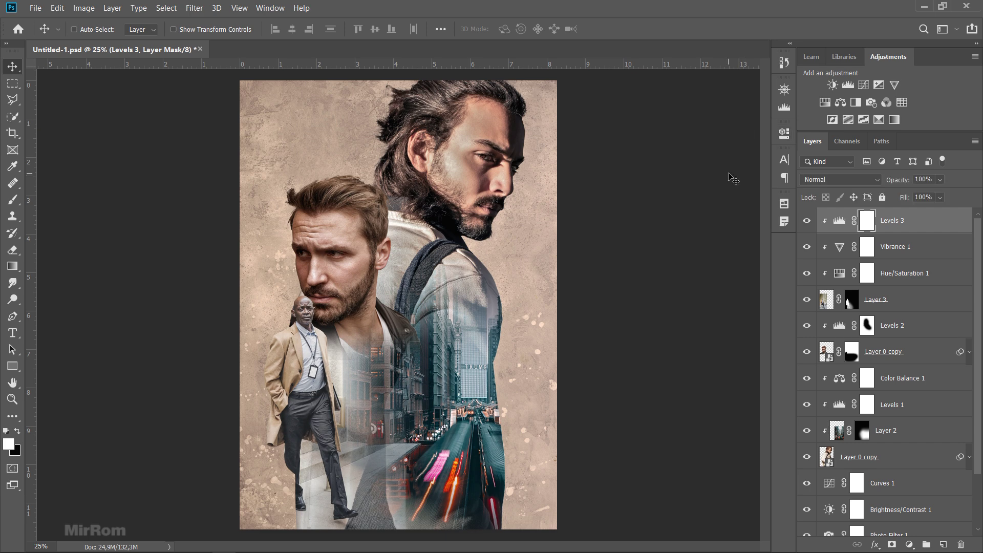
pyautogui.doubleClick(838, 220)
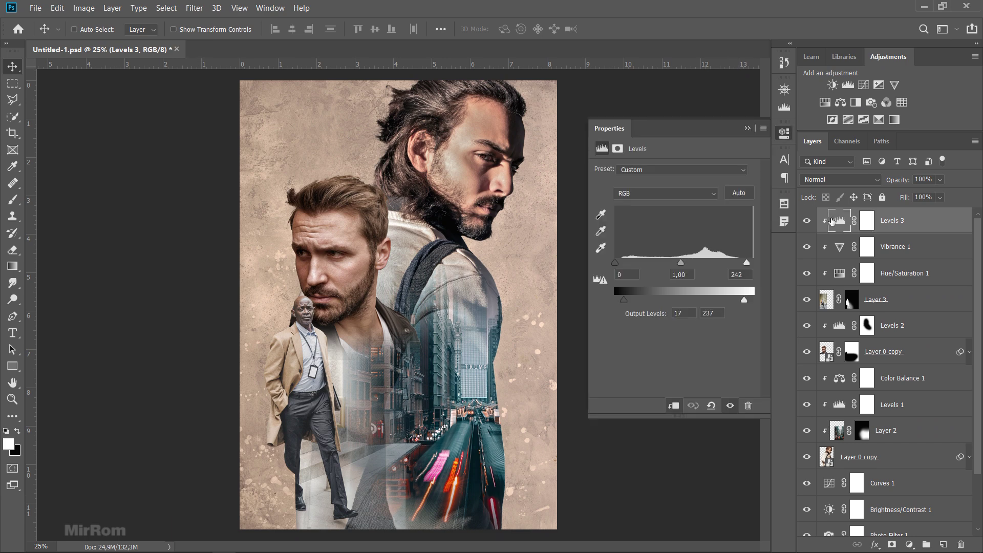
pyautogui.click(747, 129)
pyautogui.moveTo(901, 261); pyautogui.dragTo(897, 459)
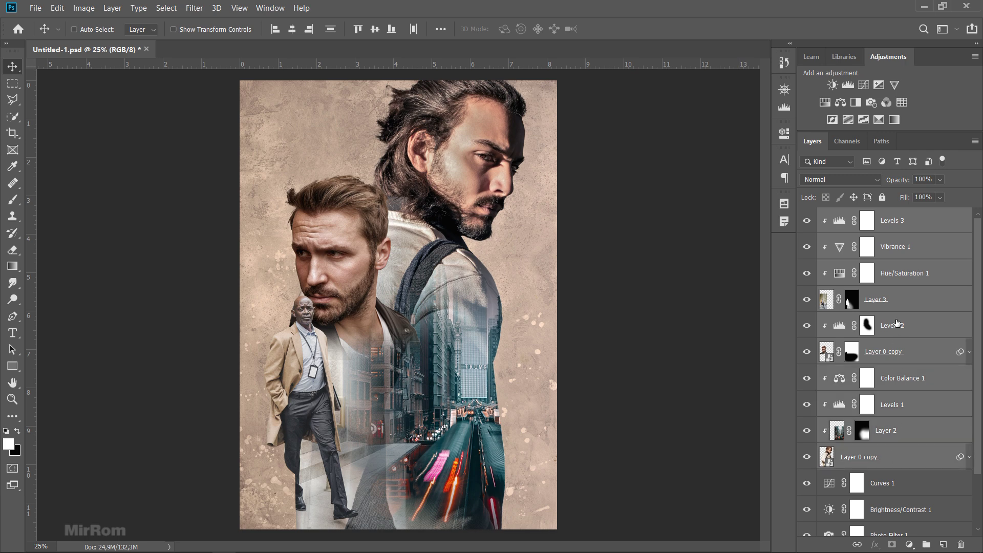
# Group the selected figure layers into Group 1 and hide the lower adjustments and background
pyautogui.hotkey('ctrl', 'g')
pyautogui.doubleClick(807, 217)
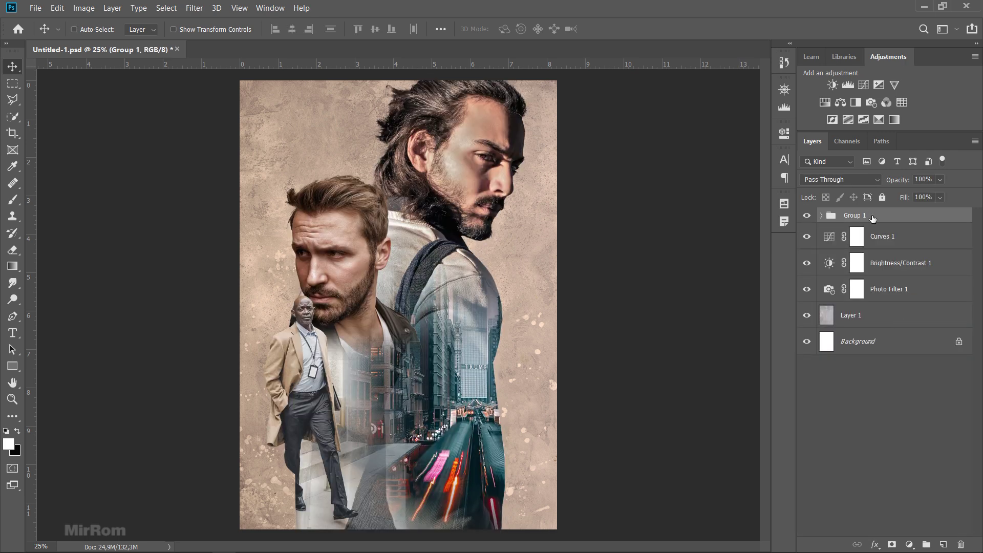
pyautogui.click(856, 263)
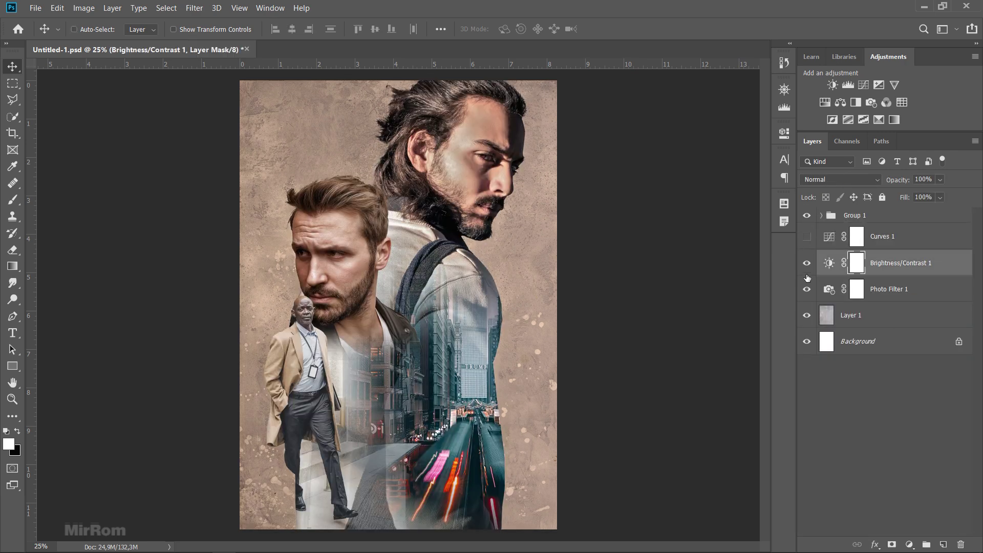
pyautogui.moveTo(806, 263); pyautogui.dragTo(807, 341)
# Stamp the visible image into Layer 4, hide Group 1, and reshow Curves and the beige background
pyautogui.click(875, 217)
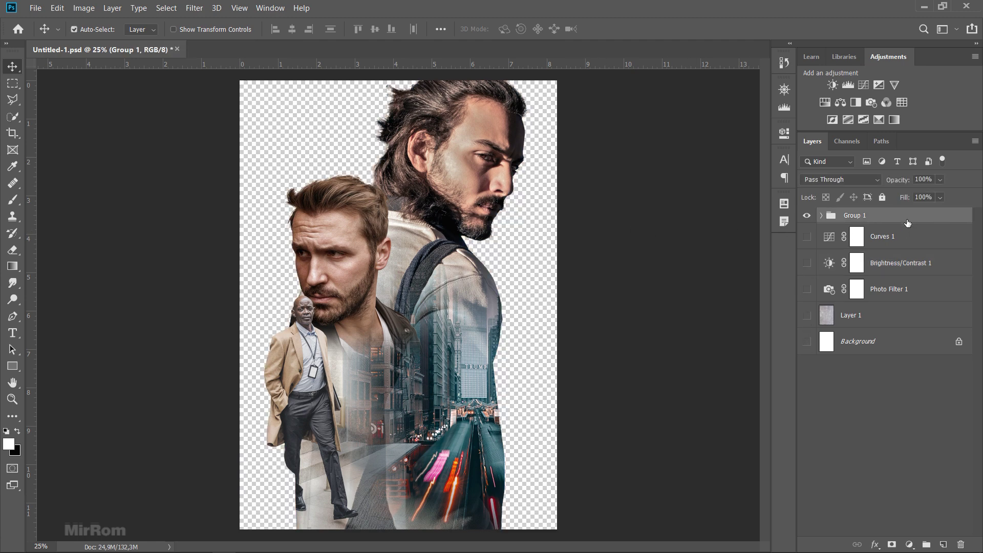
pyautogui.hotkey('ctrl', 'shift', 'alt', 'e')
pyautogui.click(807, 250)
pyautogui.click(807, 263)
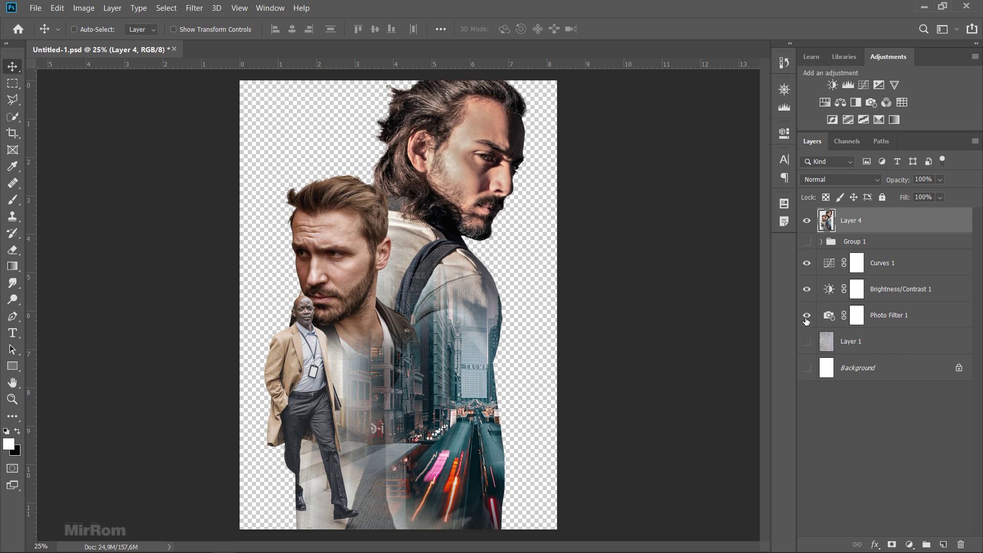
pyautogui.click(807, 341)
# Convert Layer 4 to a smart object and apply an Anisotropic Diffuse filter
pyautogui.rightClick(868, 220)
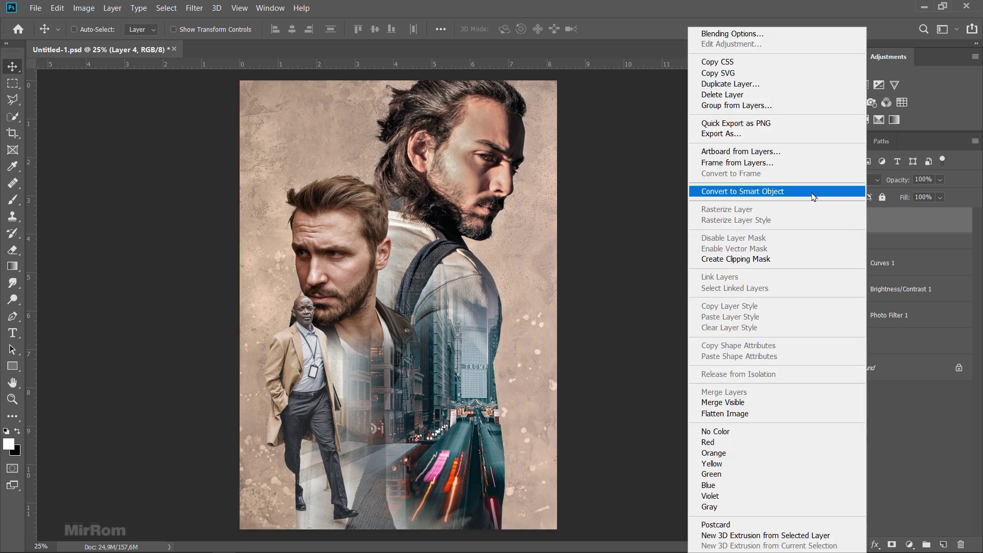
pyautogui.click(747, 194)
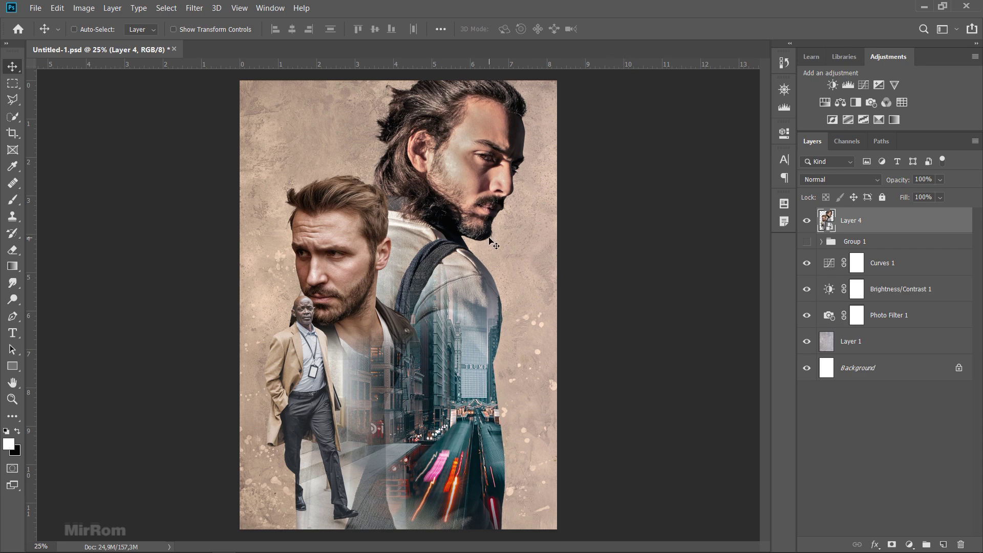
pyautogui.click(203, 12)
pyautogui.moveTo(264, 226)
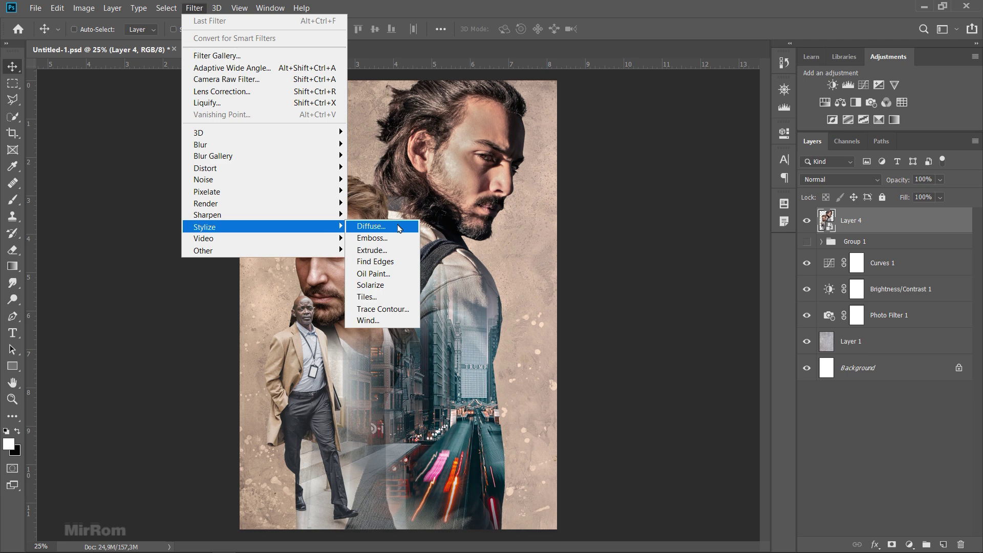
pyautogui.click(400, 227)
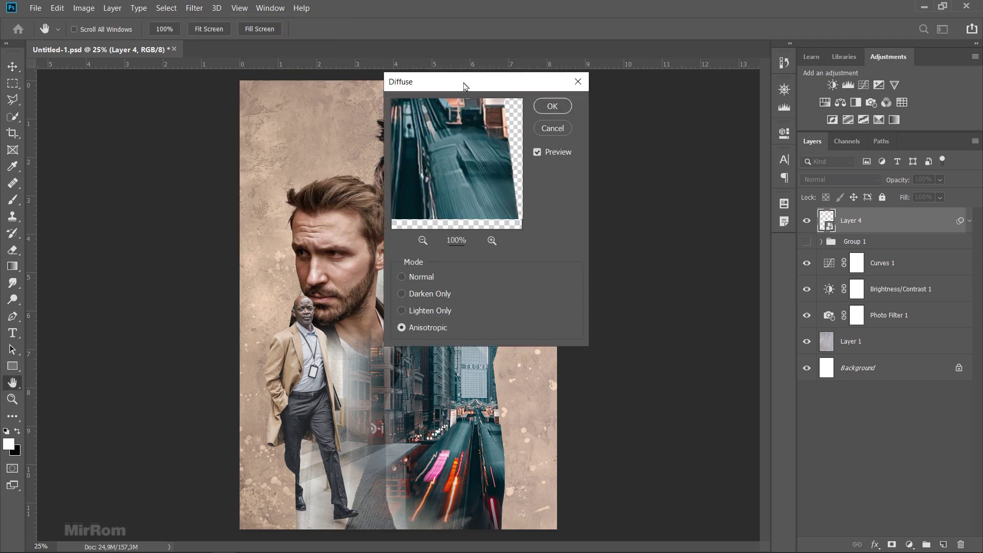
pyautogui.moveTo(624, 177); pyautogui.dragTo(623, 177)
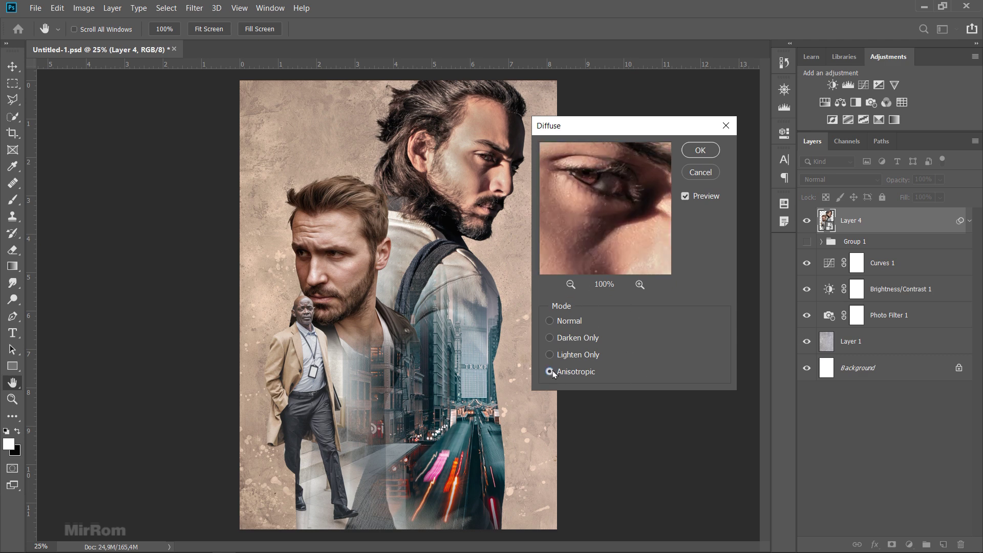
pyautogui.click(698, 151)
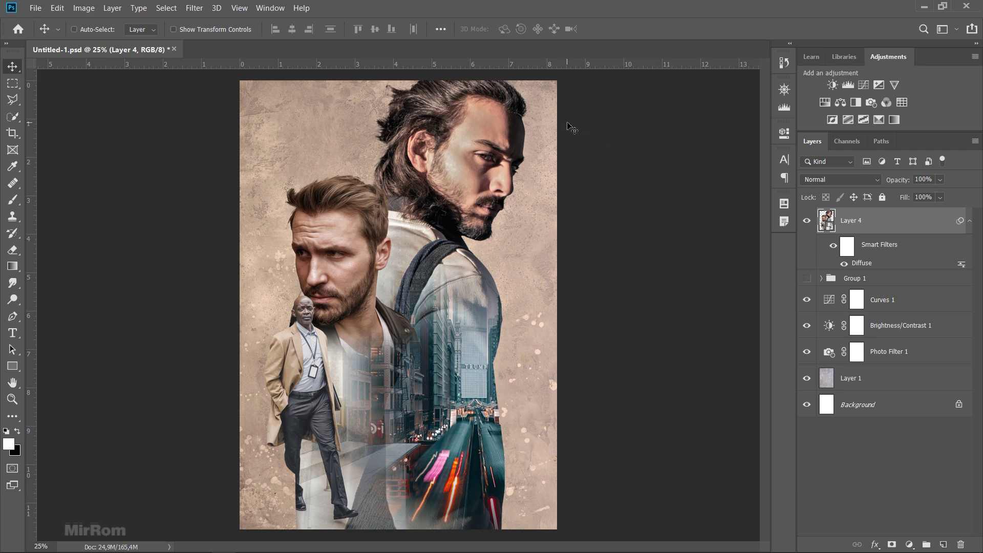
# Choose the Filter Gallery Crosshatch effect for Layer 4: stroke length 8, sharpness 12, strength 1
pyautogui.click(195, 8)
pyautogui.click(228, 55)
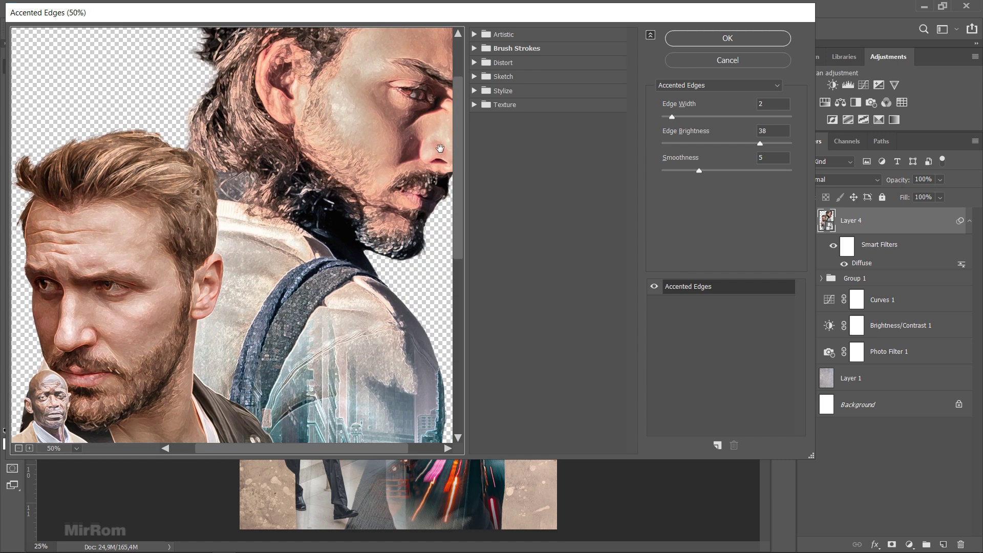
pyautogui.click(476, 49)
pyautogui.click(614, 82)
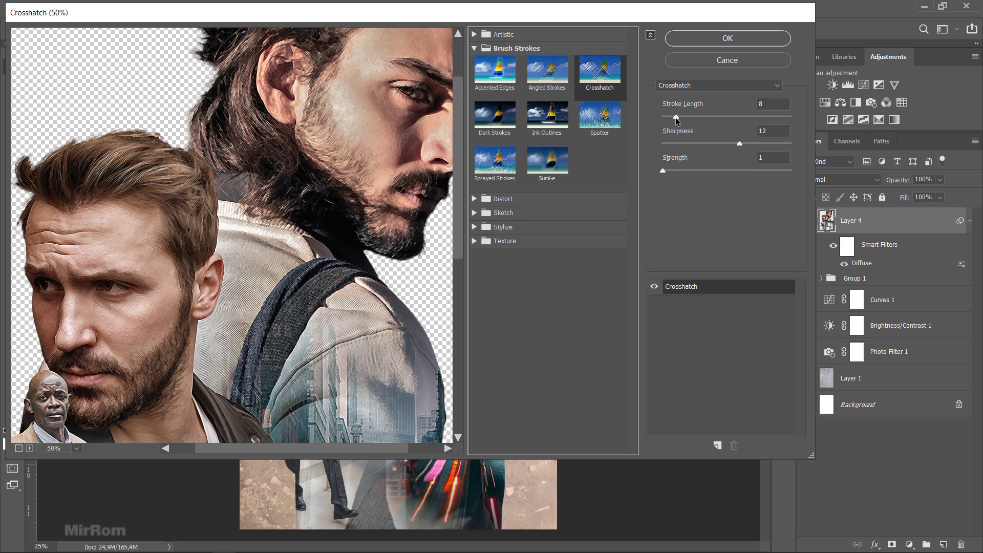
pyautogui.click(741, 145)
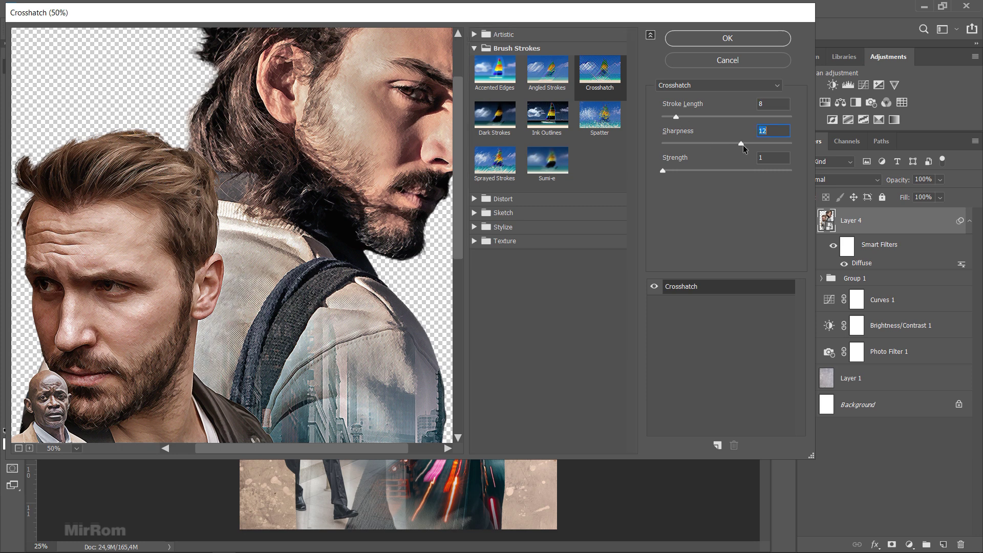
pyautogui.click(663, 170)
pyautogui.click(677, 117)
# Confirm the Crosshatch effect and add a Sharpen smart filter to Layer 4
pyautogui.click(722, 38)
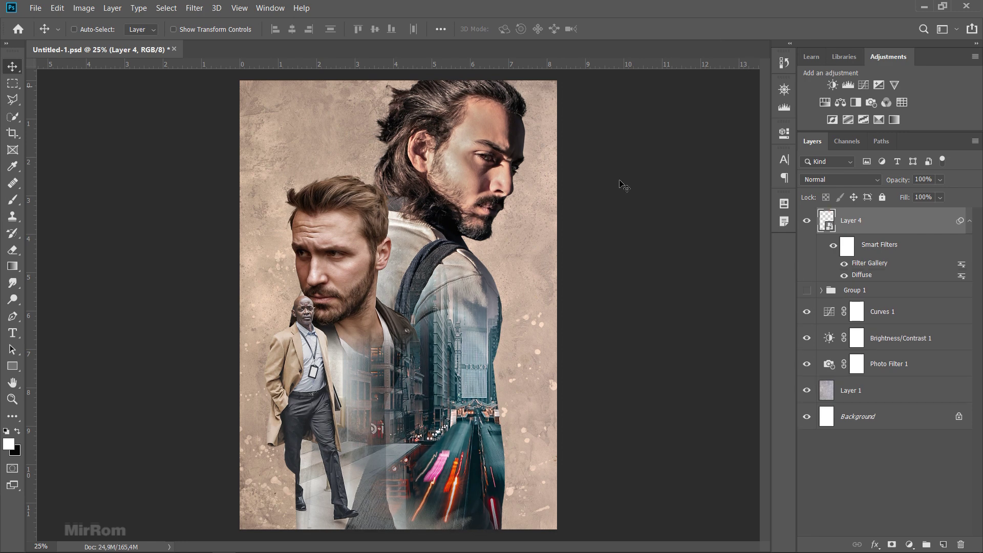
pyautogui.click(194, 8)
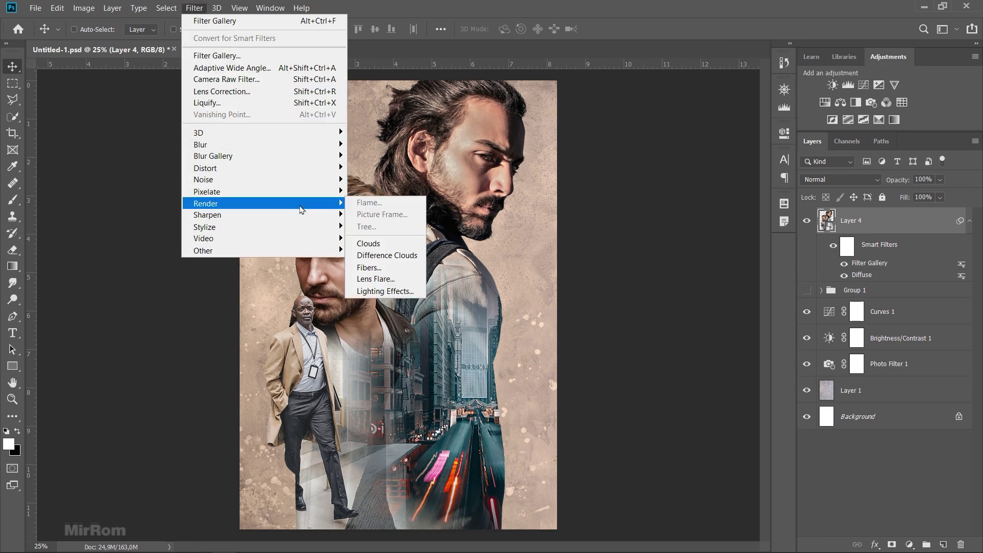
pyautogui.moveTo(222, 214)
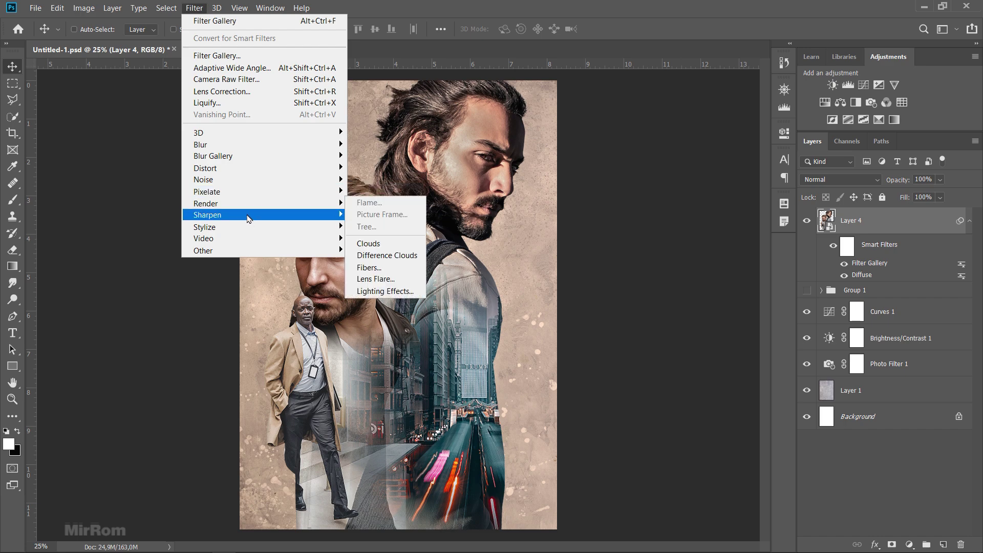
pyautogui.click(409, 230)
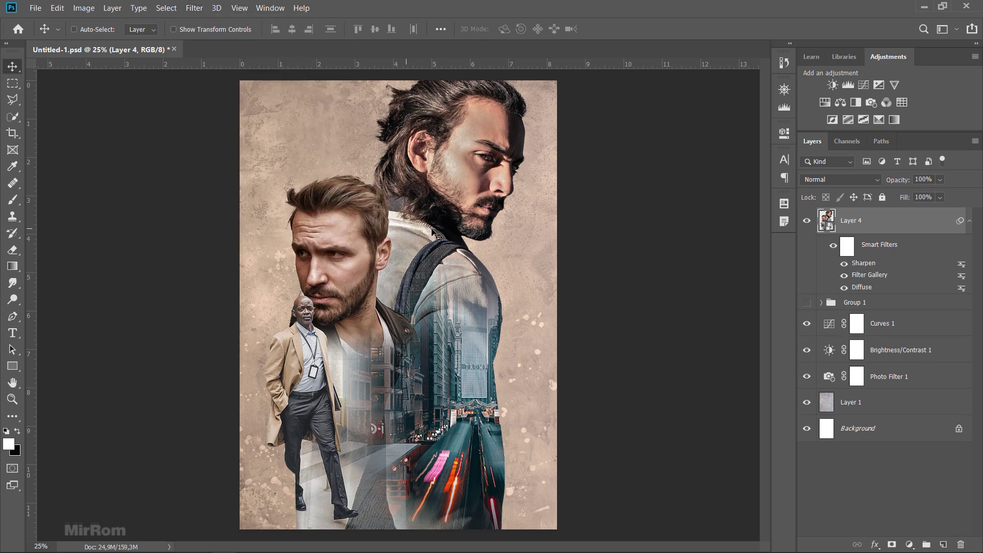
# Collapse Layer 4's smart filter list and zoom out to inspect the sharpened image
pyautogui.click(969, 220)
pyautogui.scroll(2, 408, 183)
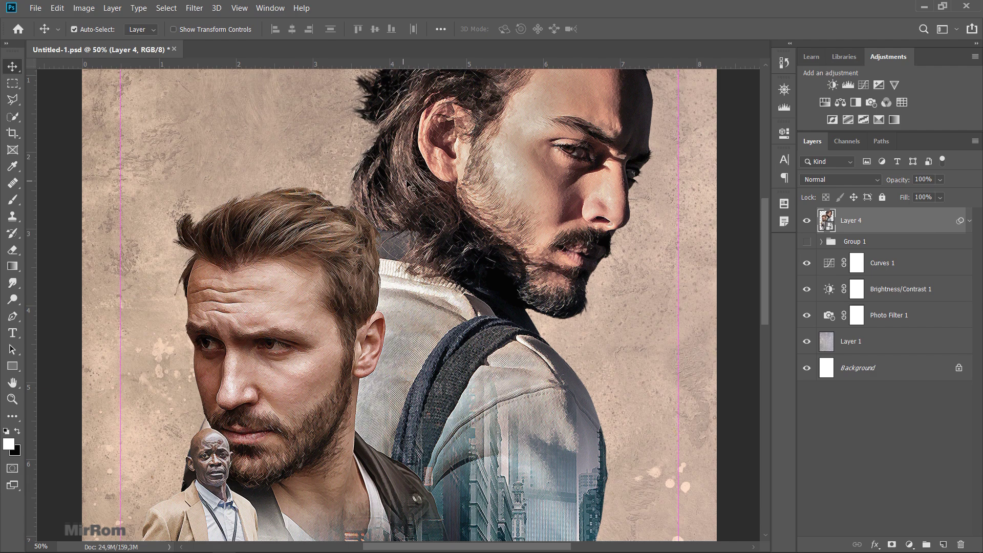
pyautogui.scroll(-5, 408, 184)
pyautogui.scroll(-5, 408, 183)
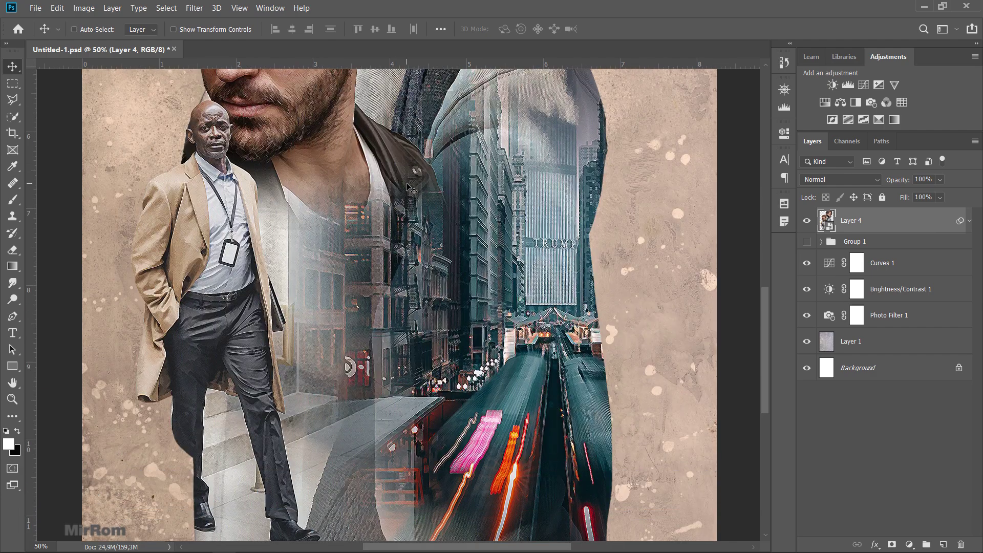
pyautogui.hotkey('ctrl', '-')
pyautogui.hotkey('ctrl', '-')
pyautogui.hotkey('ctrl', '-')
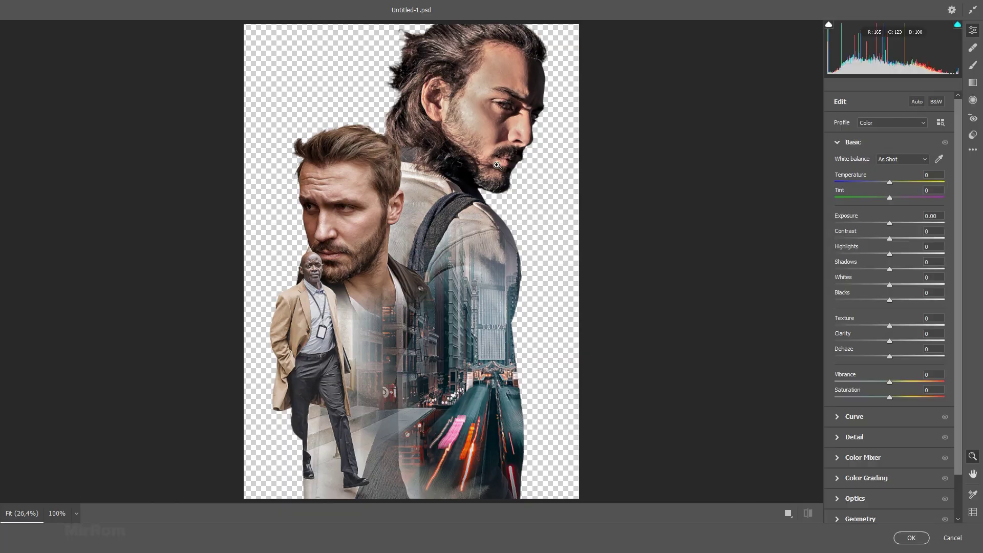
# Grade Layer 4 in Camera Raw with Tint +9, Texture +32 and Clarity +43
pyautogui.click(840, 143)
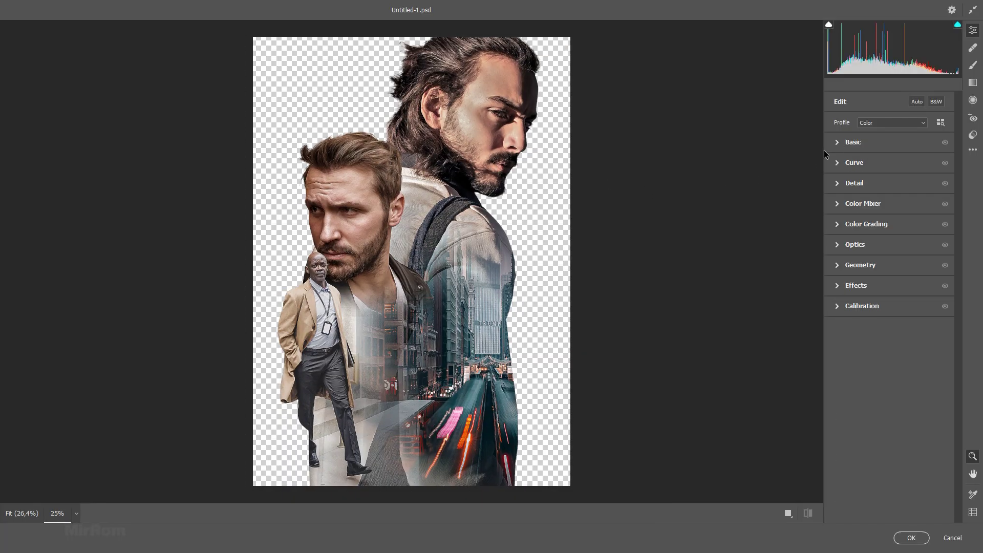
pyautogui.click(837, 143)
pyautogui.moveTo(891, 199); pyautogui.dragTo(895, 198)
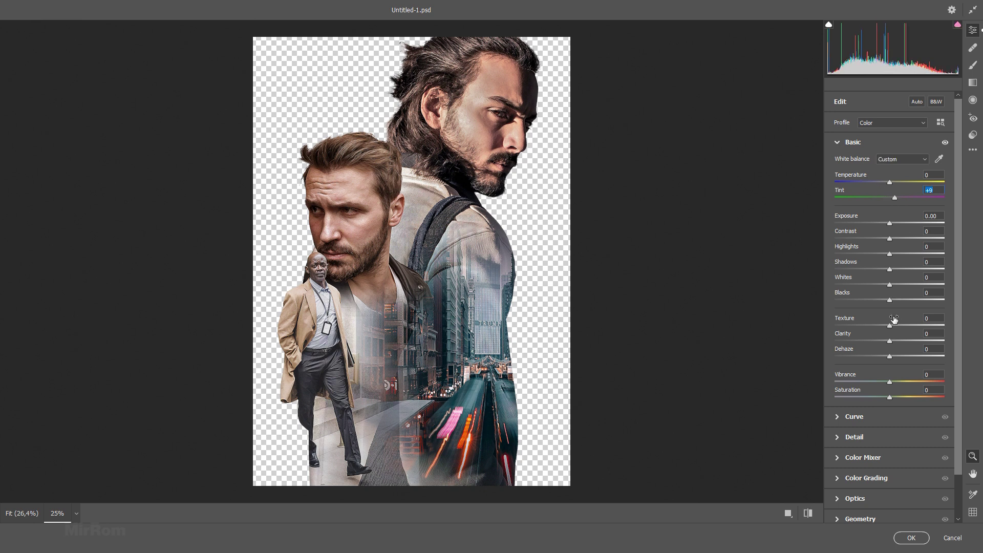
pyautogui.moveTo(889, 326)
pyautogui.mouseDown()
pyautogui.moveTo(919, 331)
pyautogui.moveTo(914, 337)
pyautogui.mouseUp()
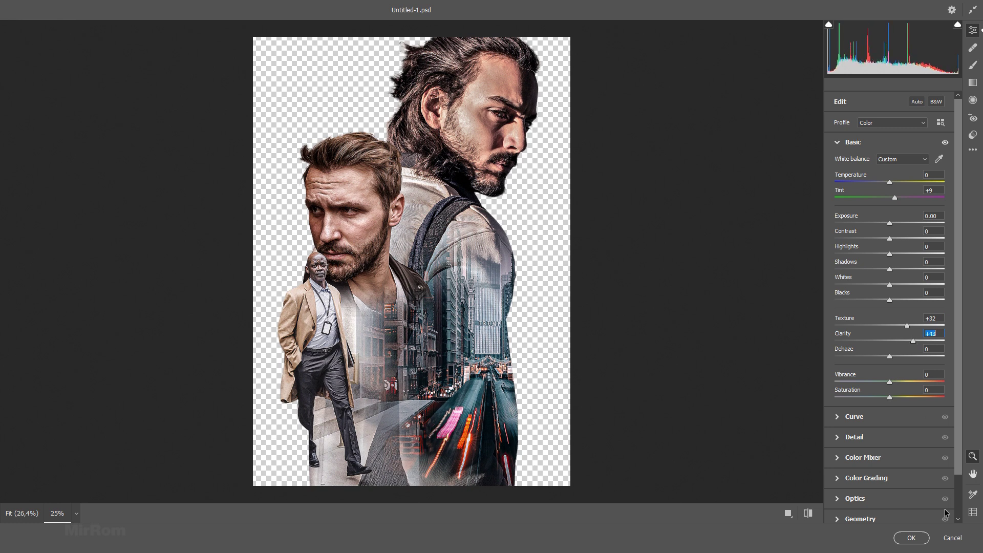
pyautogui.click(911, 538)
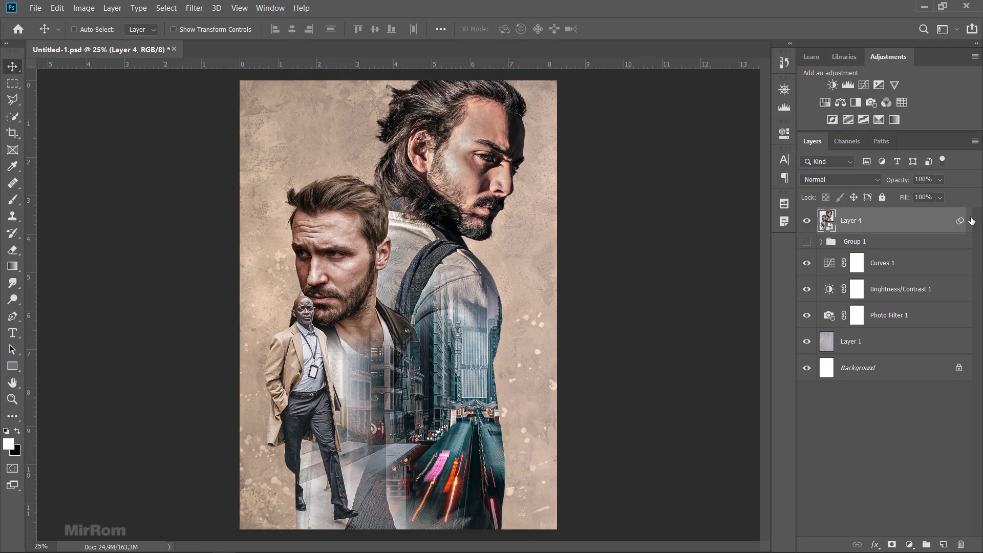
# Zoom in on the younger man's face to check the grade, then back out to the full poster
pyautogui.hotkey('ctrl', '+')
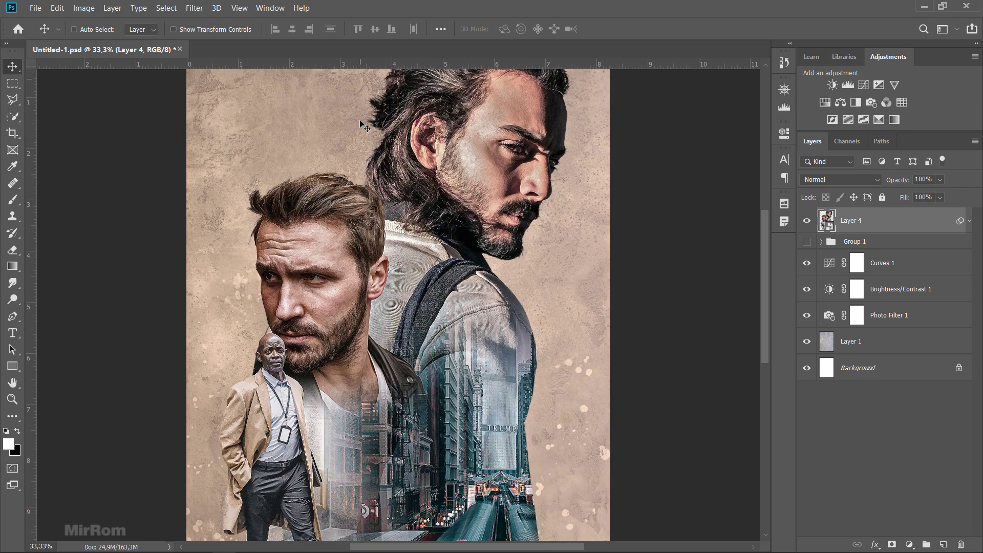
pyautogui.hotkey('ctrl', '+')
pyautogui.hotkey('ctrl', '+')
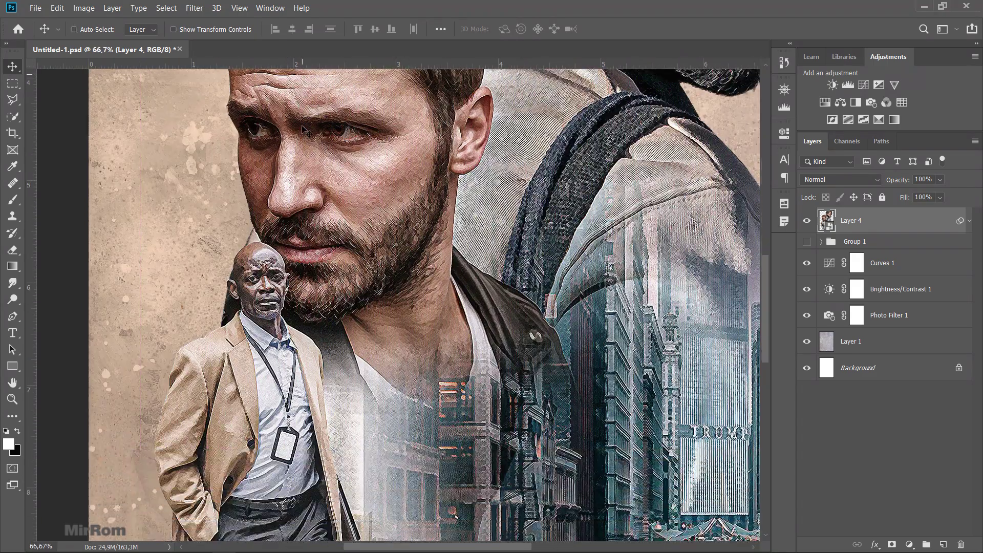
pyautogui.scroll(-2, 306, 130)
pyautogui.hotkey('ctrl', '-')
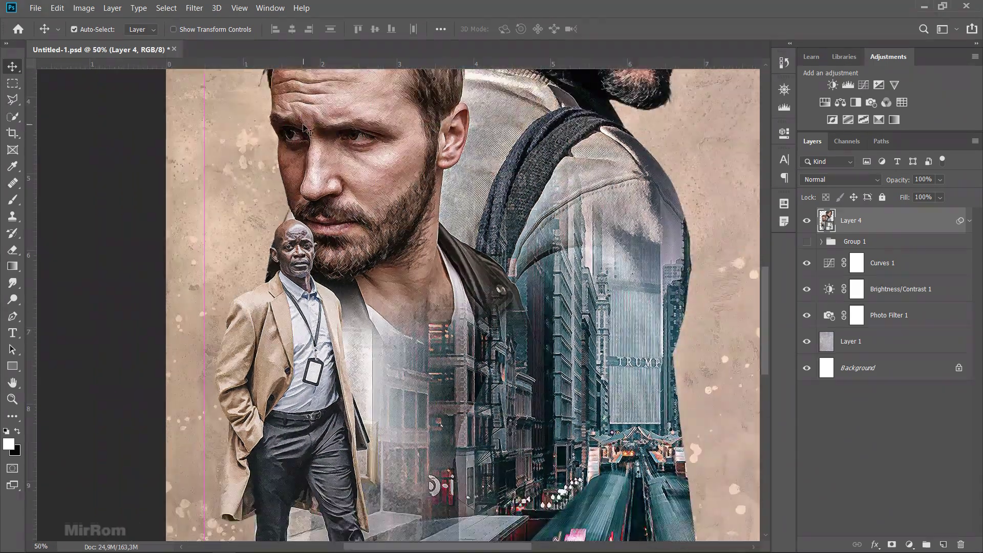
pyautogui.hotkey('ctrl', '-')
pyautogui.hotkey('ctrl', '-')
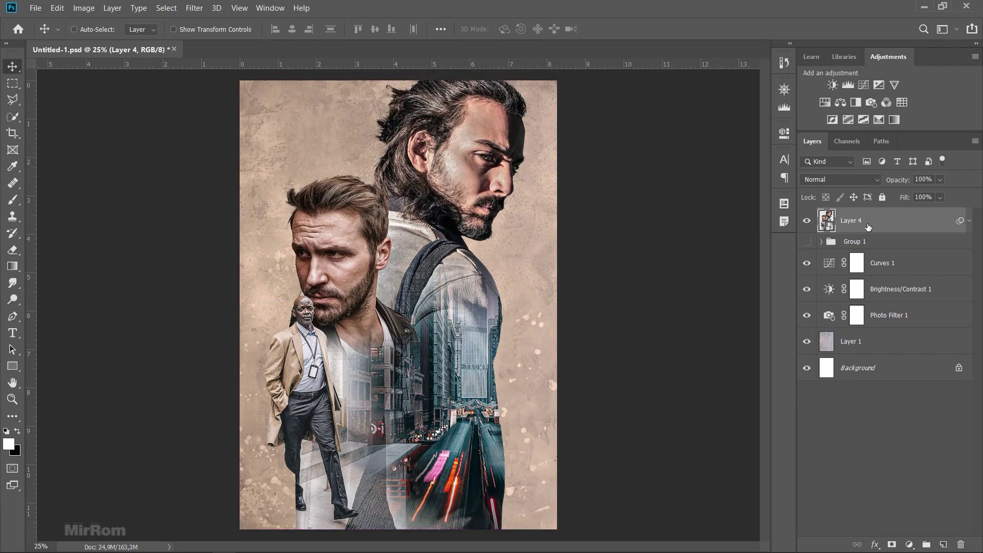
# Draw a tall narrow white rectangle strip and centre it on the page
pyautogui.click(13, 365)
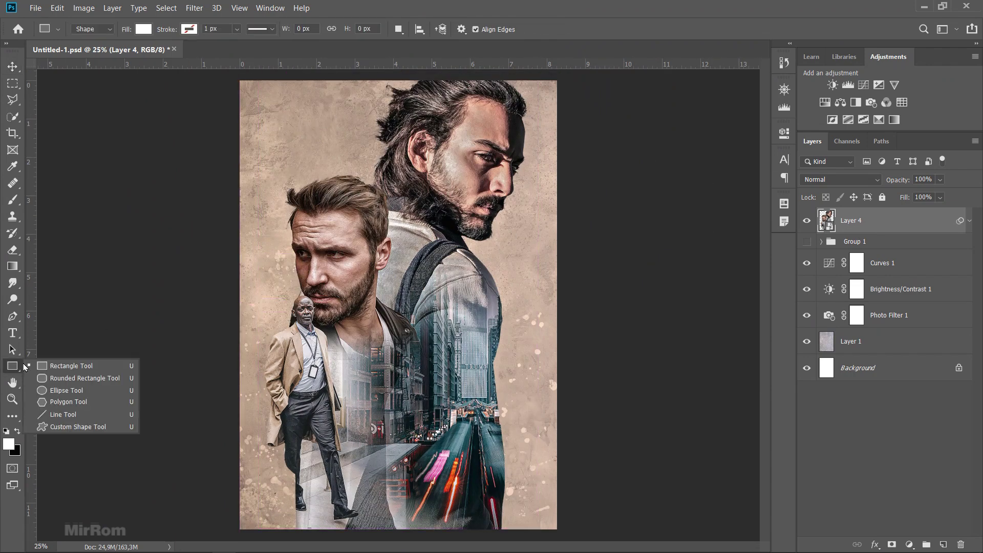
pyautogui.click(47, 366)
pyautogui.hotkey('ctrl', '-')
pyautogui.hotkey('ctrl', '-')
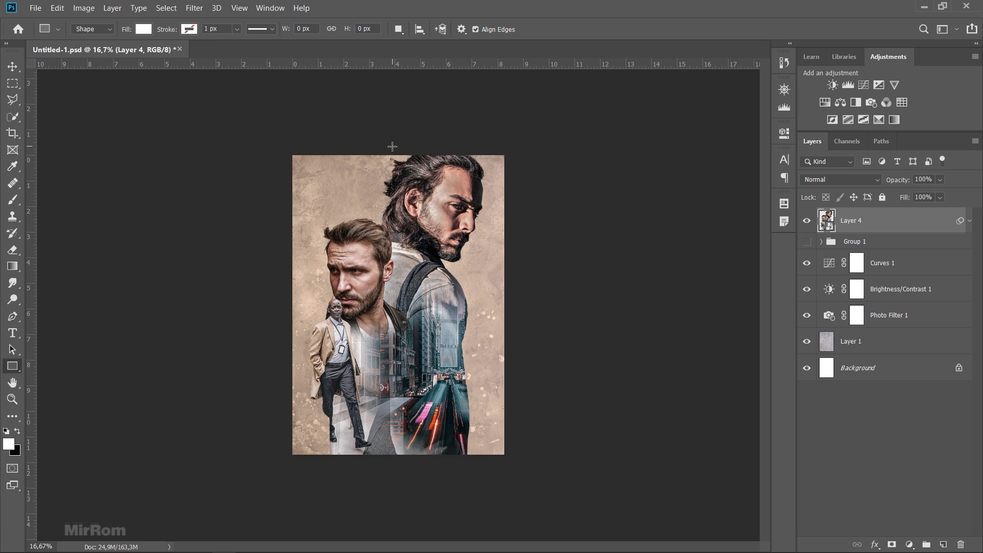
pyautogui.moveTo(388, 153); pyautogui.dragTo(409, 457)
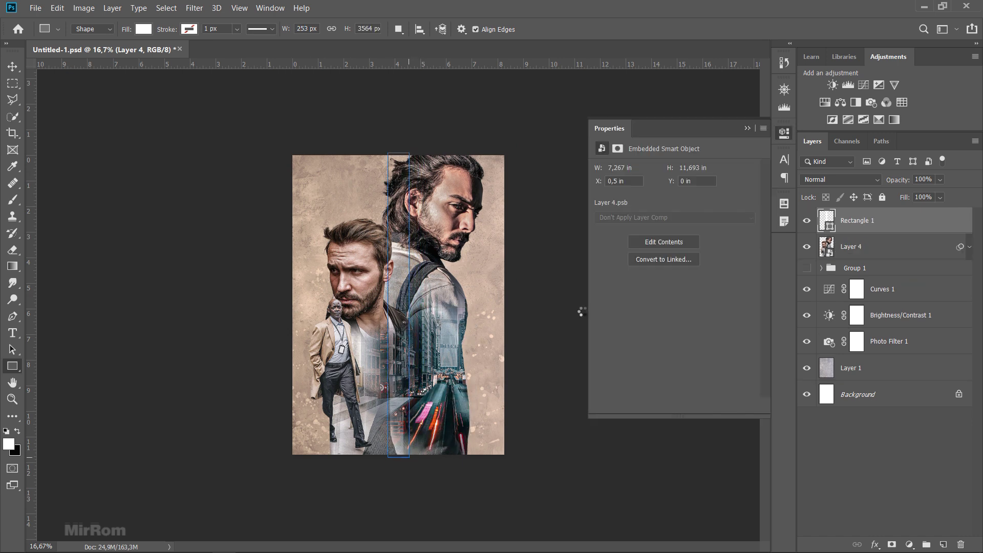
pyautogui.click(747, 127)
pyautogui.press('v')
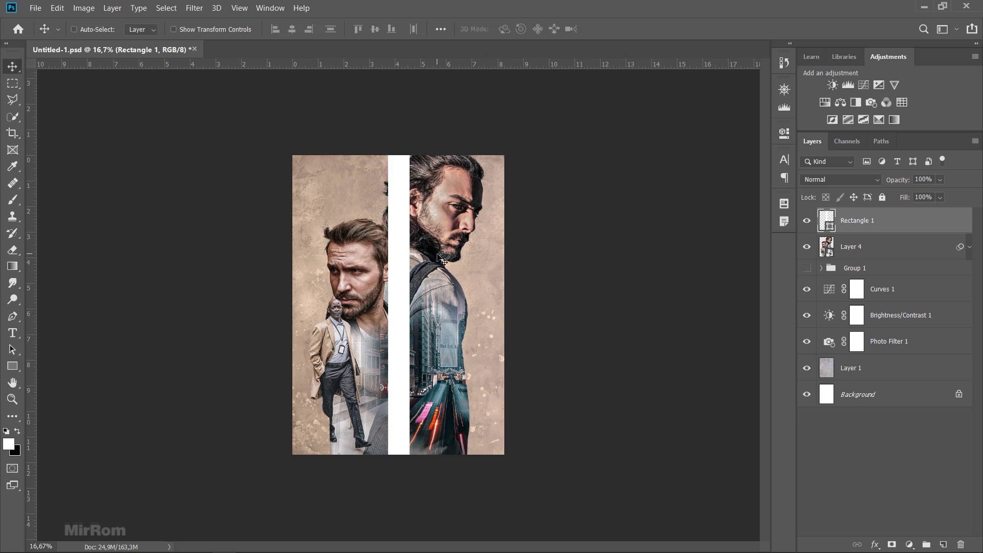
pyautogui.keyDown('ctrl'); pyautogui.click(869, 404); pyautogui.keyUp('ctrl')
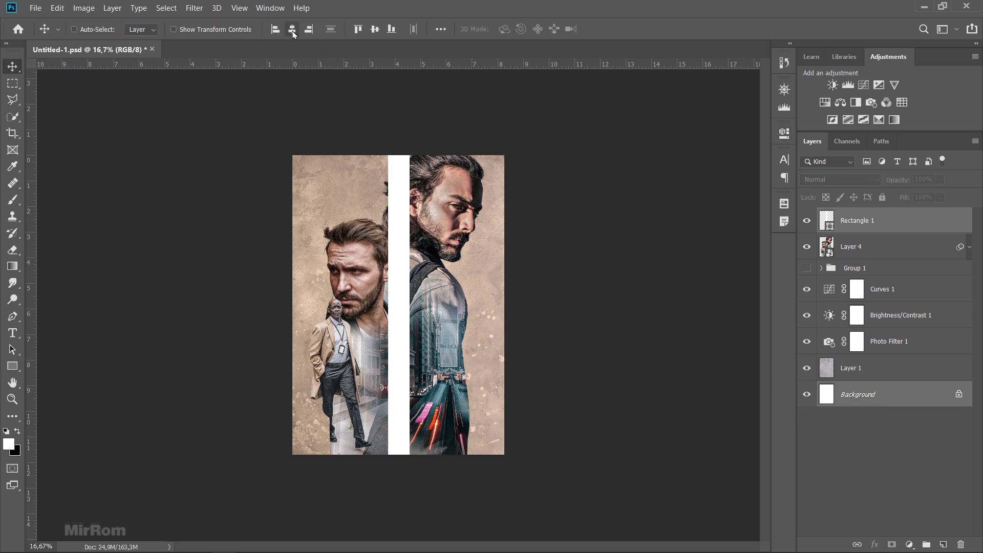
pyautogui.click(841, 227)
# Duplicate the strip to the right of the original, leaving a gap, and widen the copy
pyautogui.hotkey('ctrl', 'j')
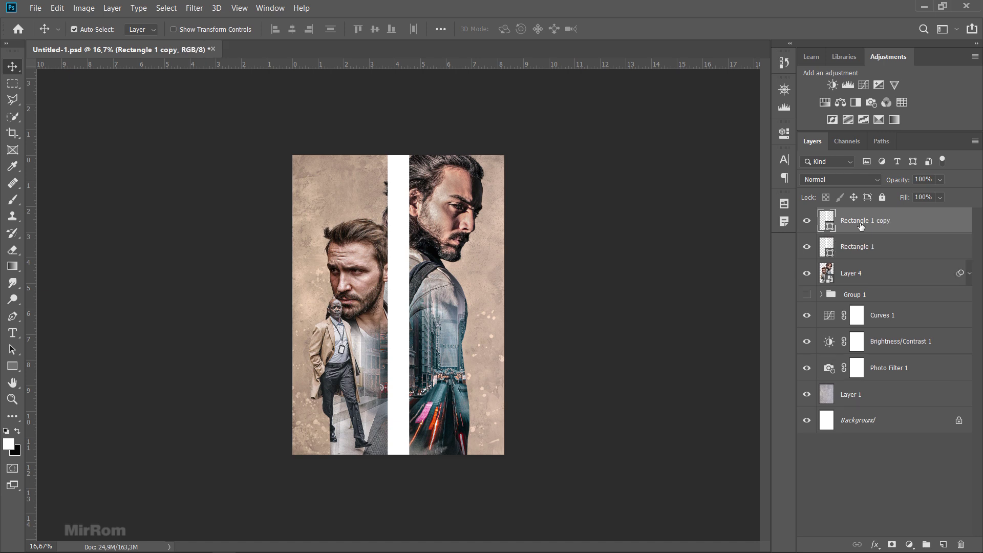
pyautogui.moveTo(445, 281); pyautogui.dragTo(466, 282)
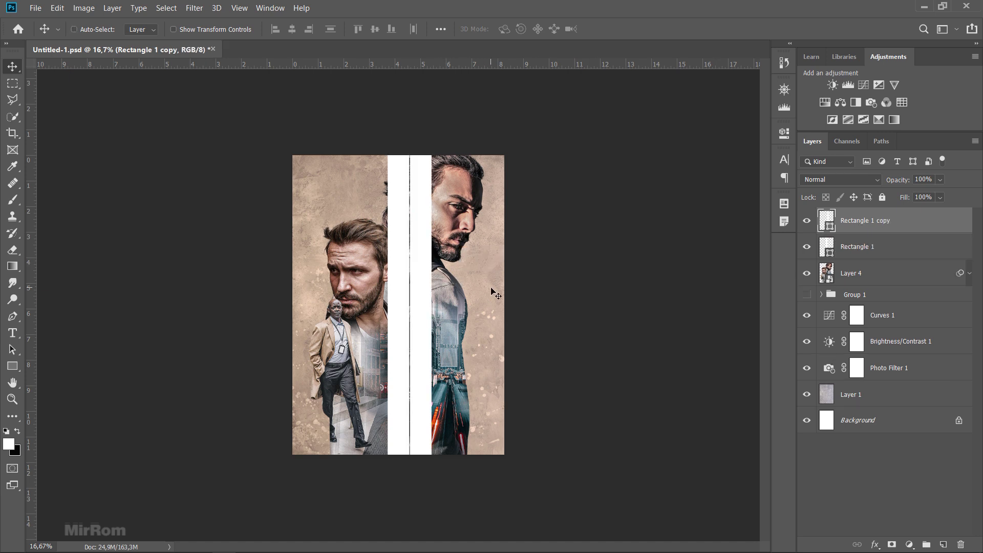
pyautogui.hotkey('shift', 'Right')
pyautogui.hotkey('shift', 'Right')
pyautogui.hotkey('shift', 'Right')
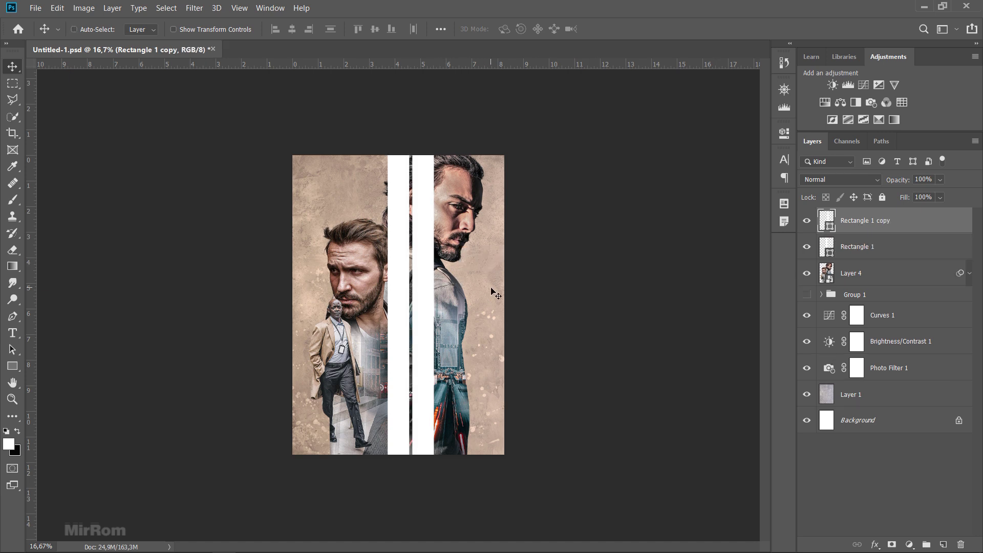
pyautogui.hotkey('shift', 'Right')
pyautogui.hotkey('shift', 'Right')
pyautogui.hotkey('ctrl', 't')
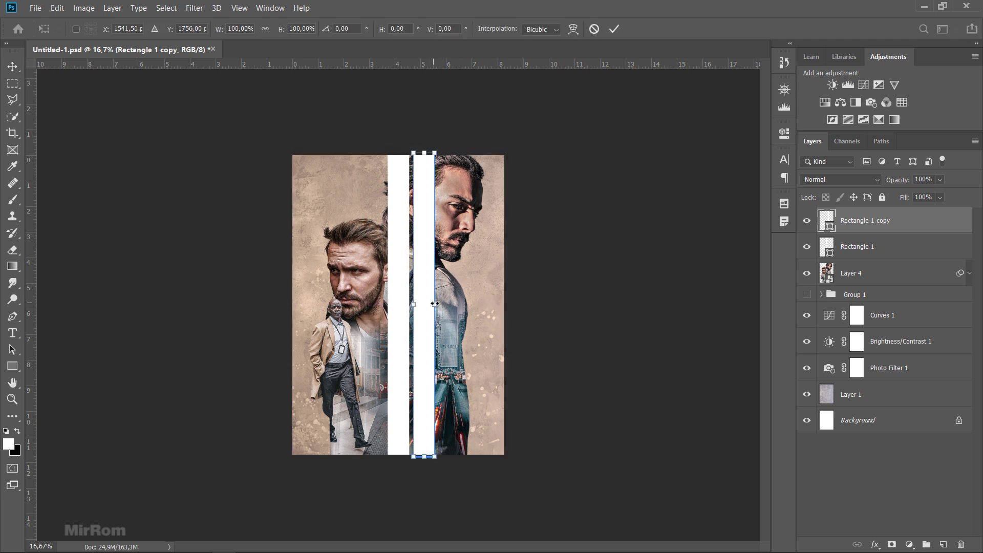
pyautogui.moveTo(435, 305); pyautogui.dragTo(440, 302)
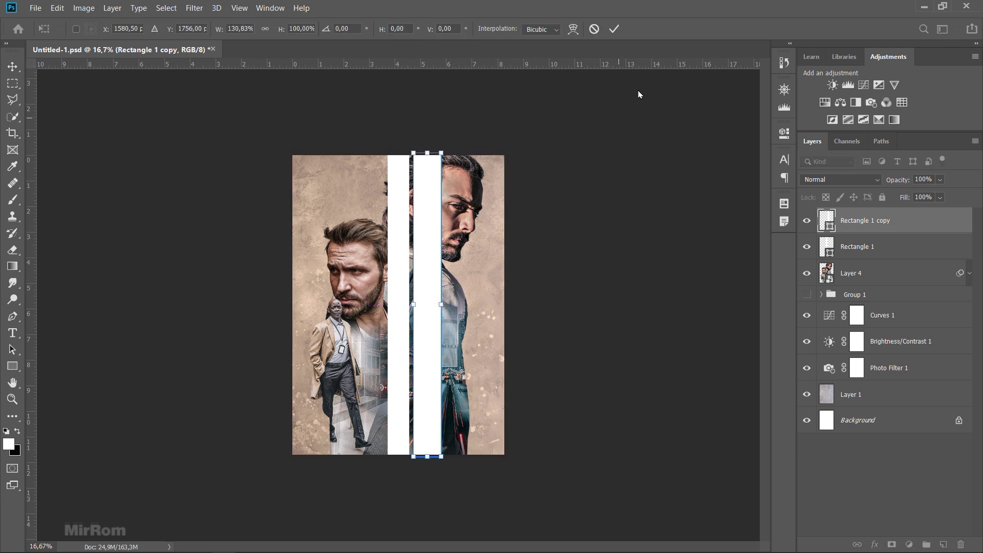
pyautogui.click(614, 29)
# Duplicate the original strip to the left and widen it leftward
pyautogui.click(871, 251)
pyautogui.hotkey('ctrl', 'j')
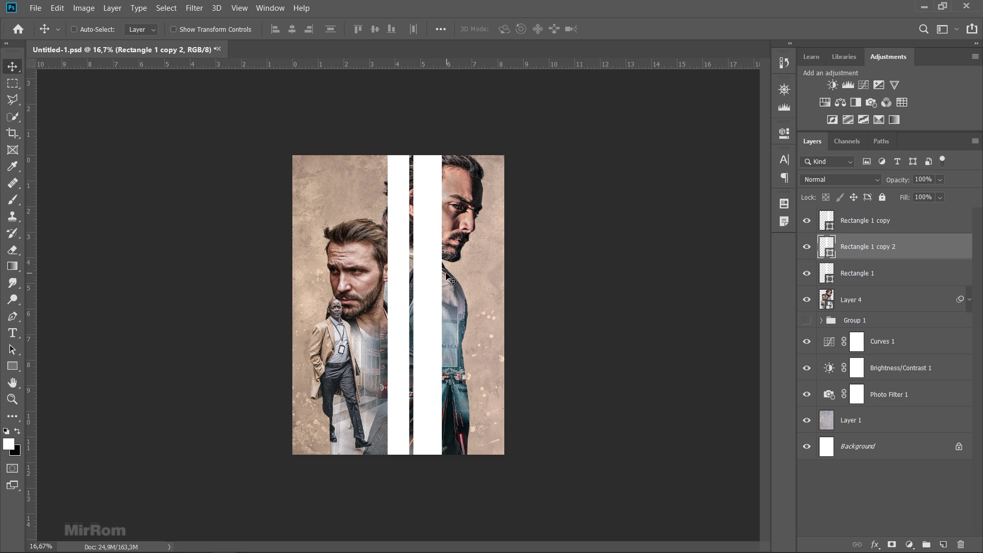
pyautogui.hotkey('shift', 'Left')
pyautogui.hotkey('shift', 'Left')
pyautogui.hotkey('shift', 'Left')
pyautogui.hotkey('shift', 'Left')
pyautogui.hotkey('shift', 'Left')
pyautogui.hotkey('shift', 'Left')
pyautogui.hotkey('shift', 'Left')
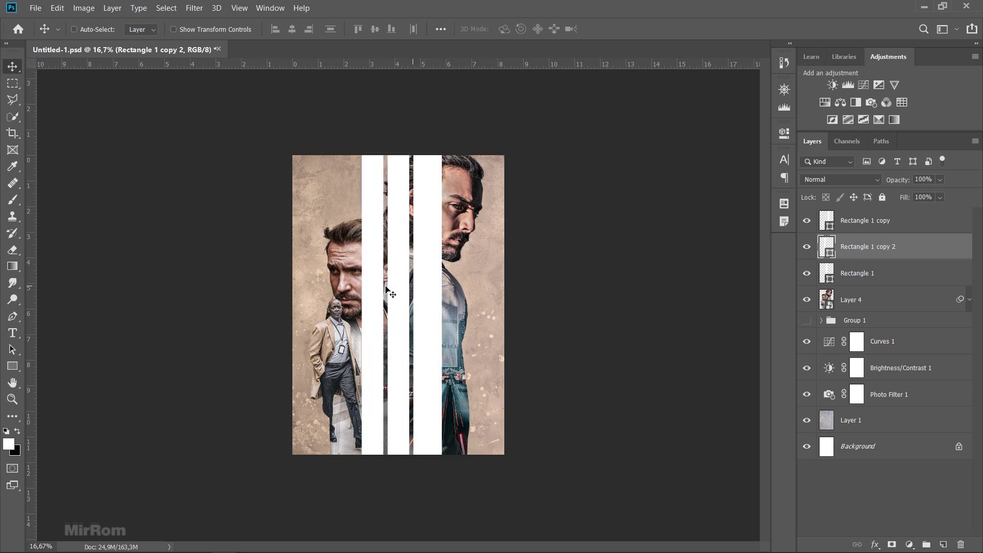
pyautogui.hotkey('ctrl', 't')
pyautogui.moveTo(362, 305); pyautogui.dragTo(359, 304)
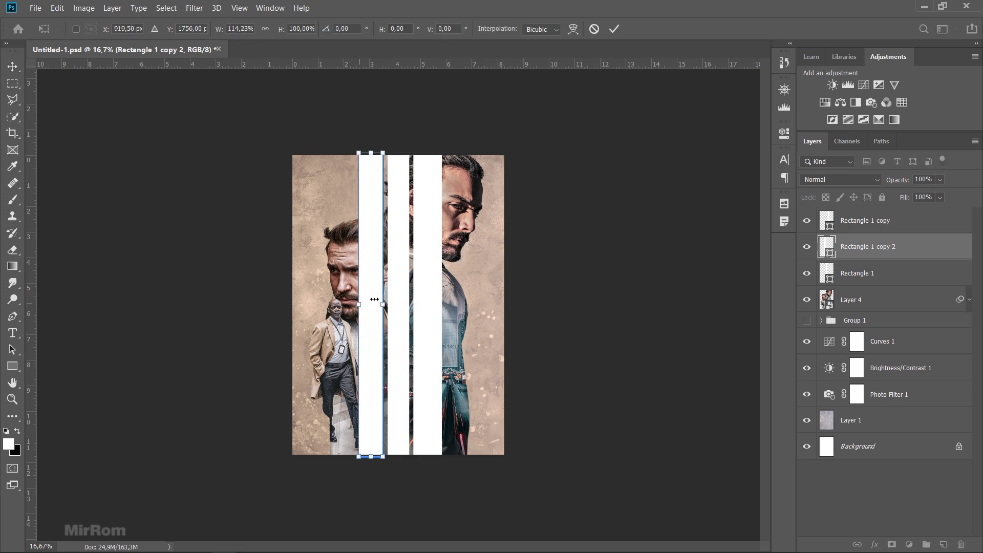
pyautogui.click(614, 29)
# Rename the three strip layers SRight, SLeft and SCenter
pyautogui.doubleClick(854, 221)
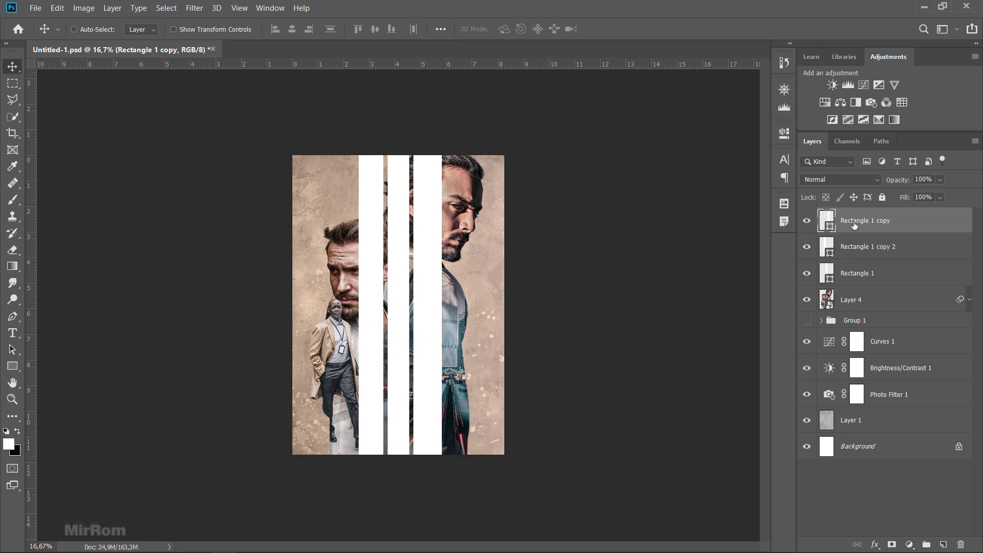
pyautogui.write('SLeft')
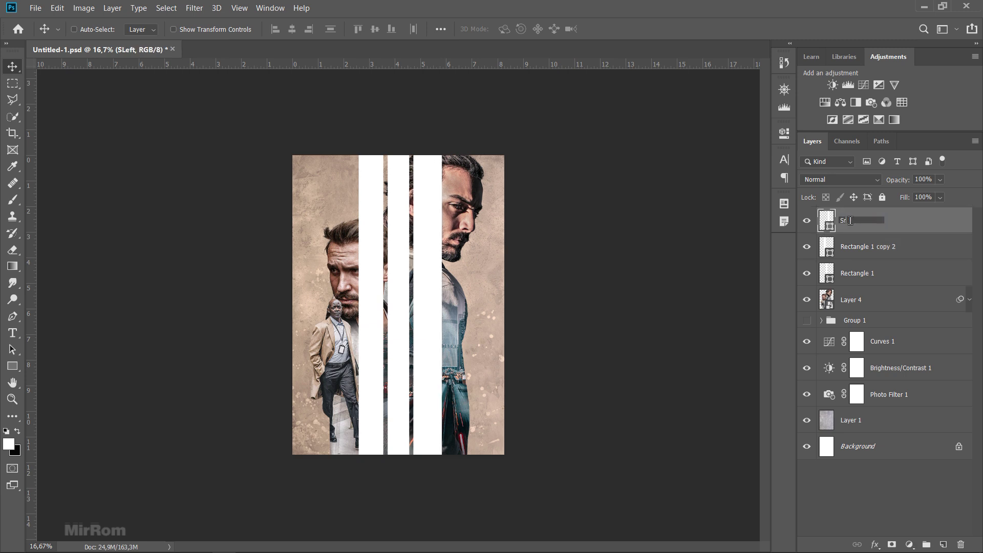
pyautogui.press('Return')
pyautogui.click(807, 221)
pyautogui.click(806, 247)
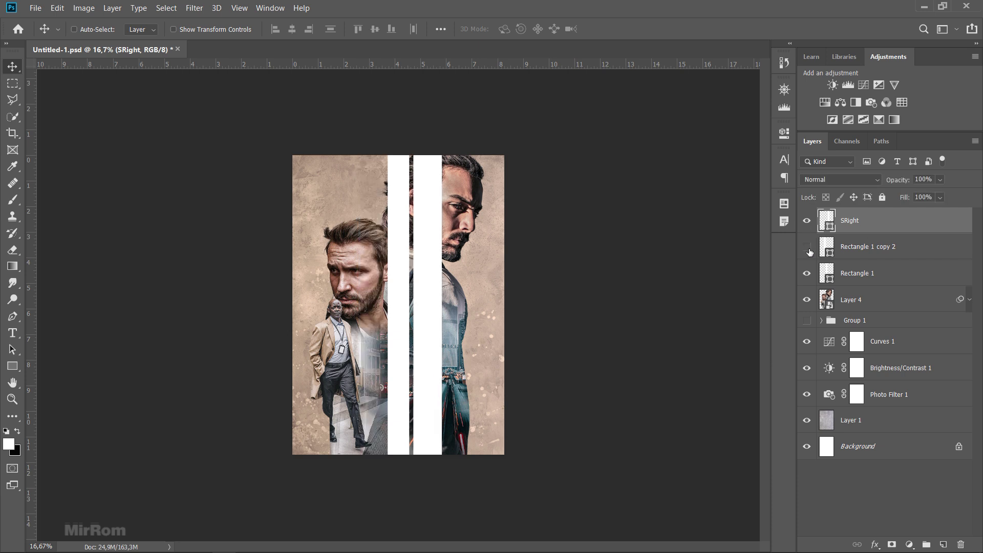
pyautogui.doubleClick(861, 247)
pyautogui.write('SL')
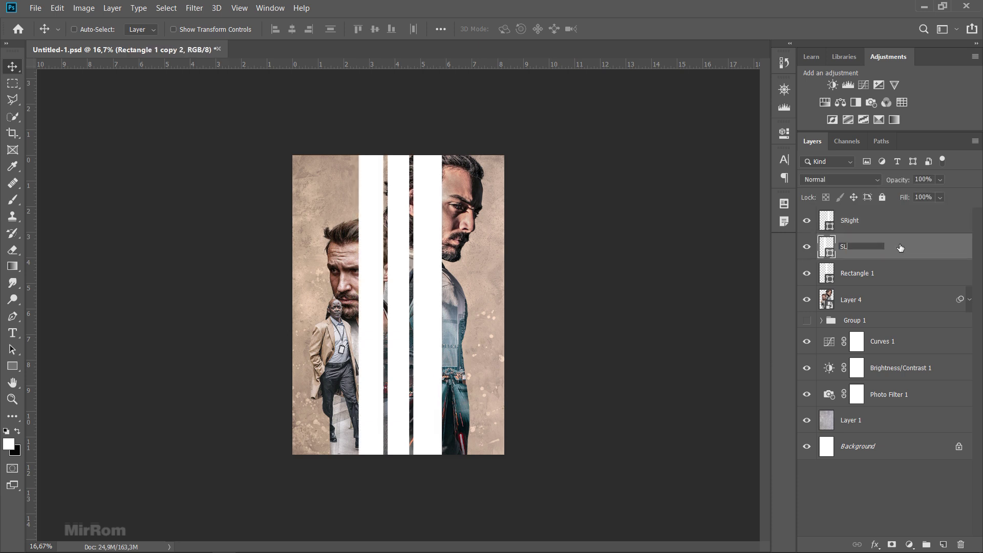
pyautogui.write('eft')
pyautogui.press('Return')
pyautogui.click(806, 273)
pyautogui.click(806, 273)
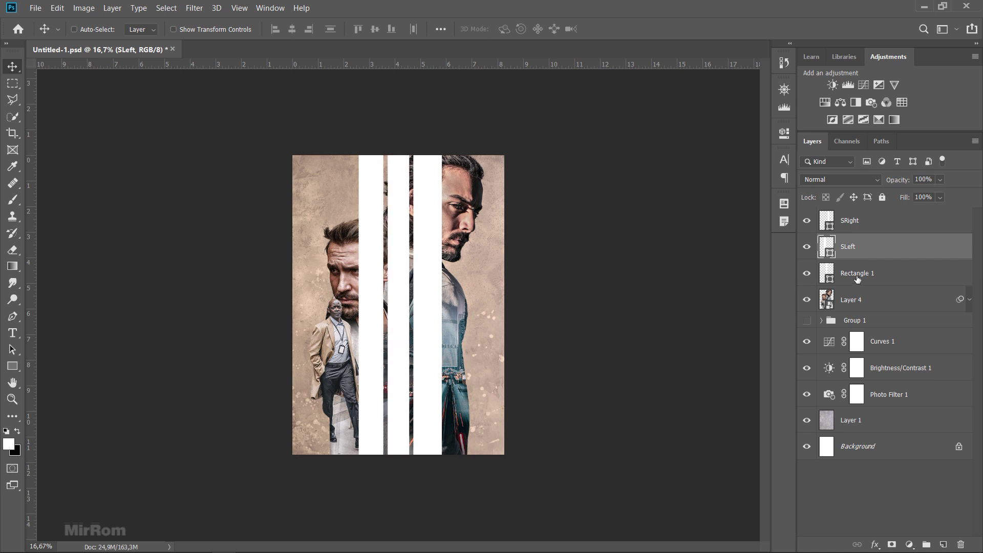
pyautogui.doubleClick(857, 273)
pyautogui.write('SCente')
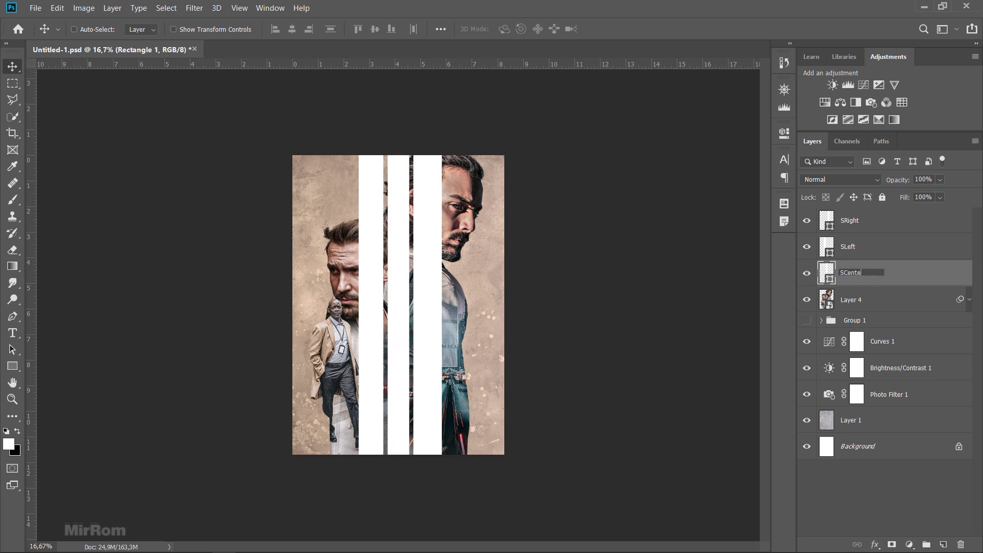
pyautogui.write('r')
pyautogui.press('Return')
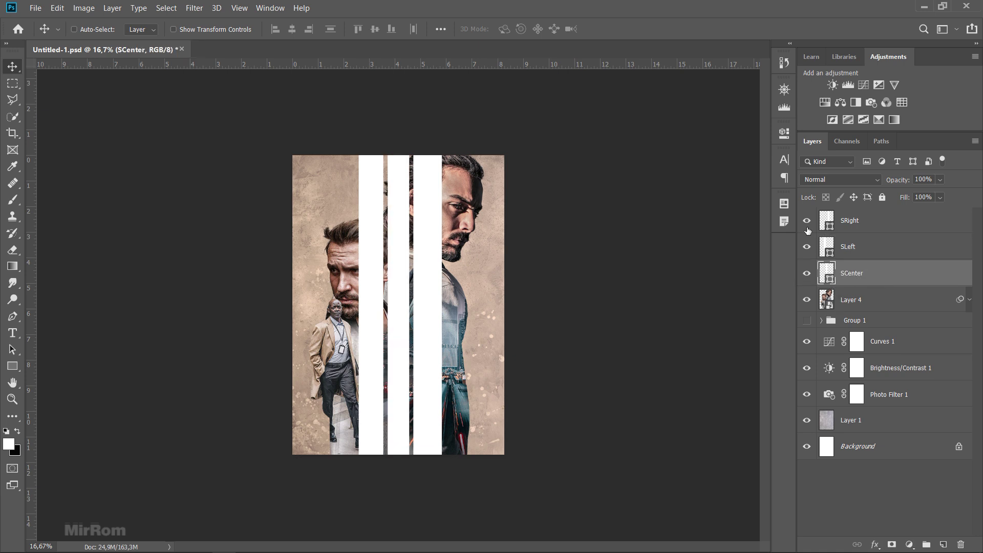
# Hide the SRight, SLeft and SCenter strip layers
pyautogui.click(806, 221)
pyautogui.click(806, 247)
pyautogui.click(806, 274)
# Duplicate Layer 4, rasterize the copy, and duplicate the rasterized layer three more times
pyautogui.click(875, 303)
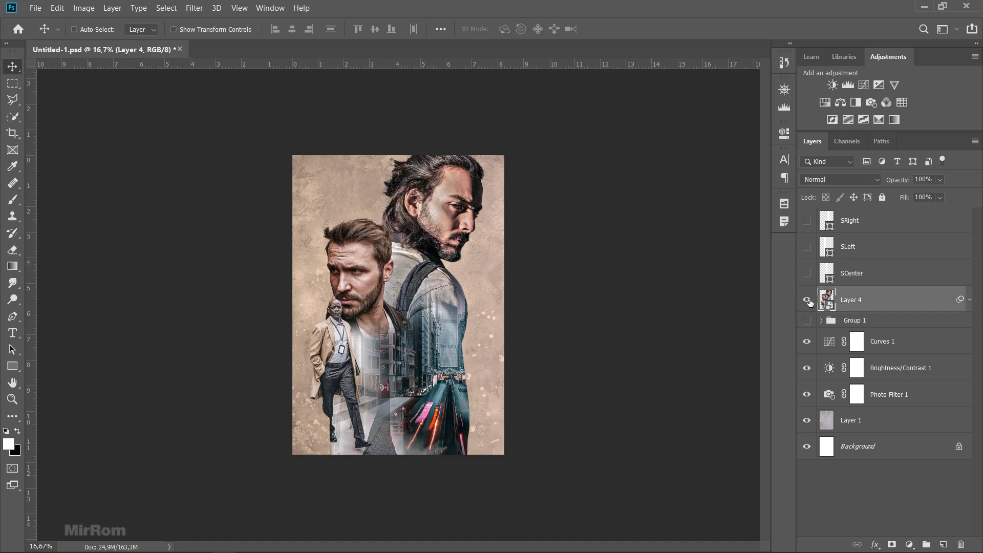
pyautogui.click(807, 300)
pyautogui.hotkey('ctrl', 'j')
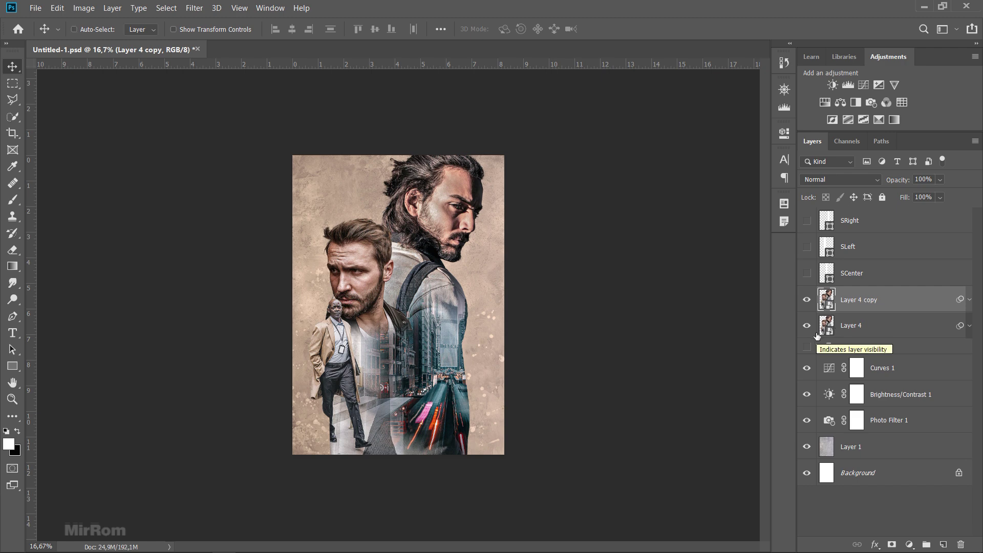
pyautogui.rightClick(860, 304)
pyautogui.click(739, 239)
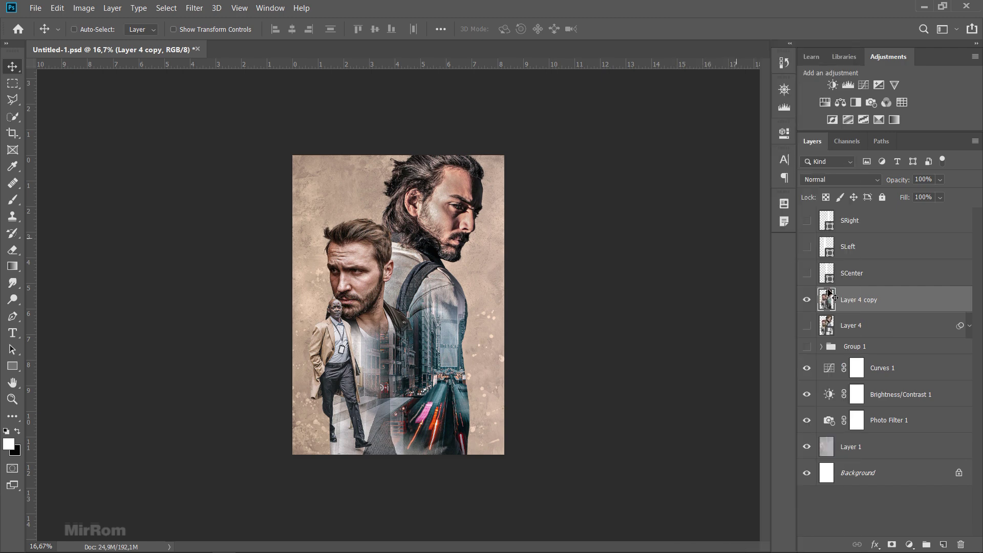
pyautogui.hotkey('ctrl', 'j')
pyautogui.hotkey('ctrl', 'j')
pyautogui.hotkey('ctrl', 'j')
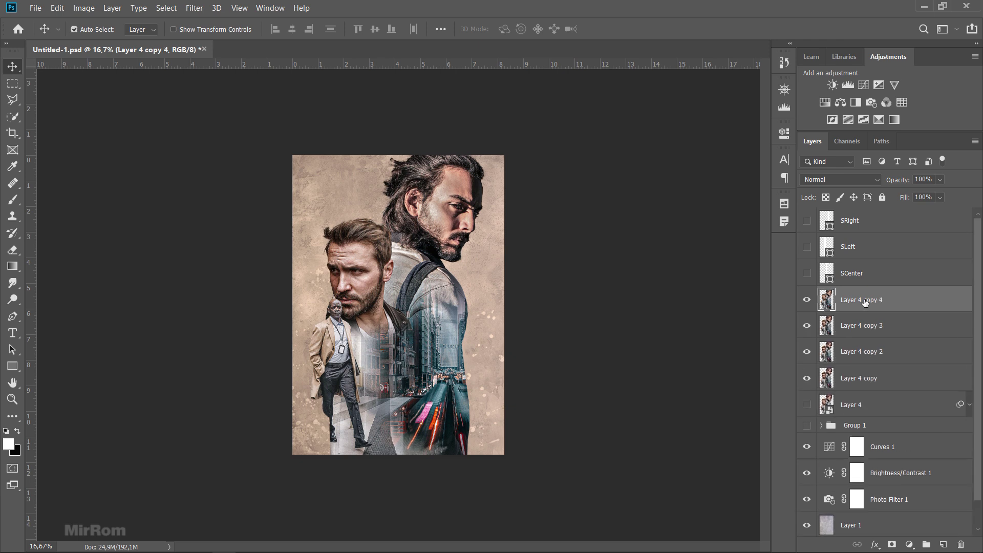
pyautogui.press('ctrl')
# Rename the rasterized copies MRight, MLeft and Mcenter
pyautogui.doubleClick(865, 302)
pyautogui.write('MRight')
pyautogui.press('Return')
pyautogui.doubleClick(856, 328)
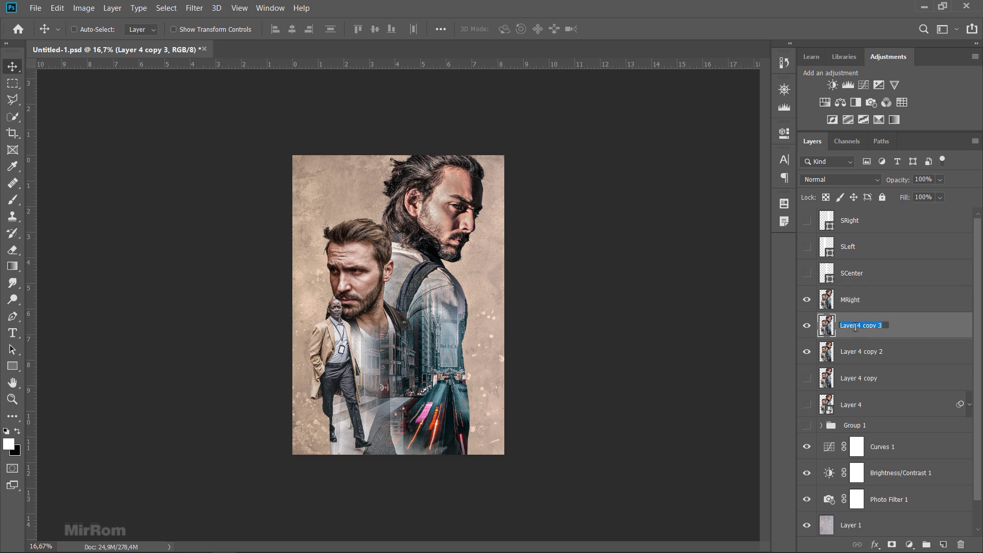
pyautogui.write('s')
pyautogui.press('Return')
pyautogui.doubleClick(857, 354)
pyautogui.write('M')
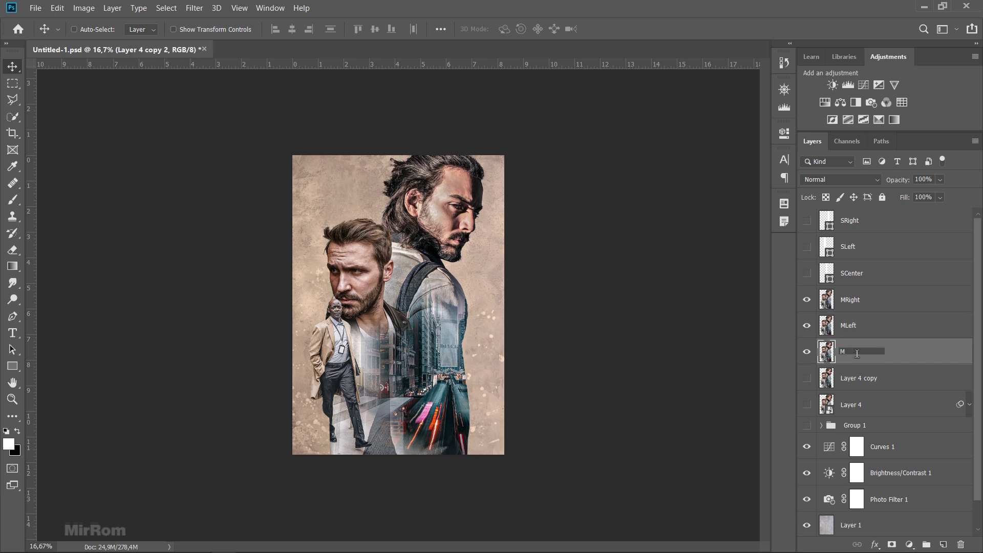
pyautogui.write('center')
pyautogui.press('Return')
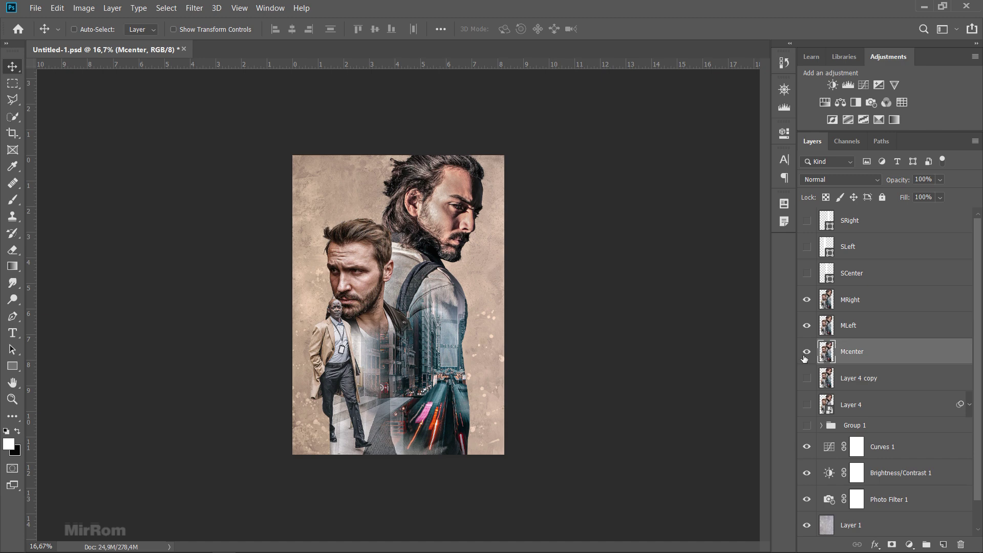
# Hide Mcenter and MLeft, leaving MRight visible and selected
pyautogui.click(807, 351)
pyautogui.click(807, 326)
pyautogui.click(835, 306)
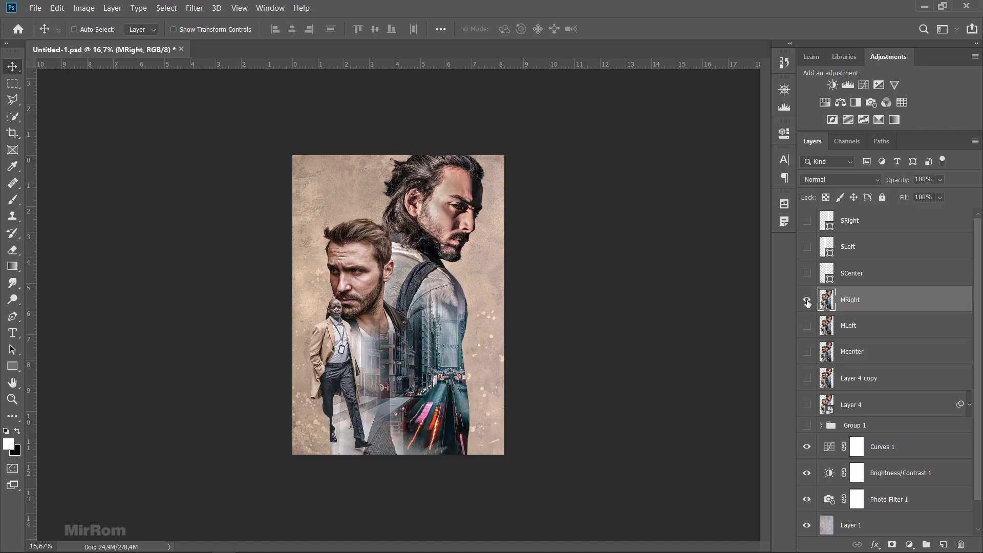
# Mask MRight to the SRight strip's shape
pyautogui.keyDown('ctrl'); pyautogui.click(829, 229); pyautogui.keyUp('ctrl')
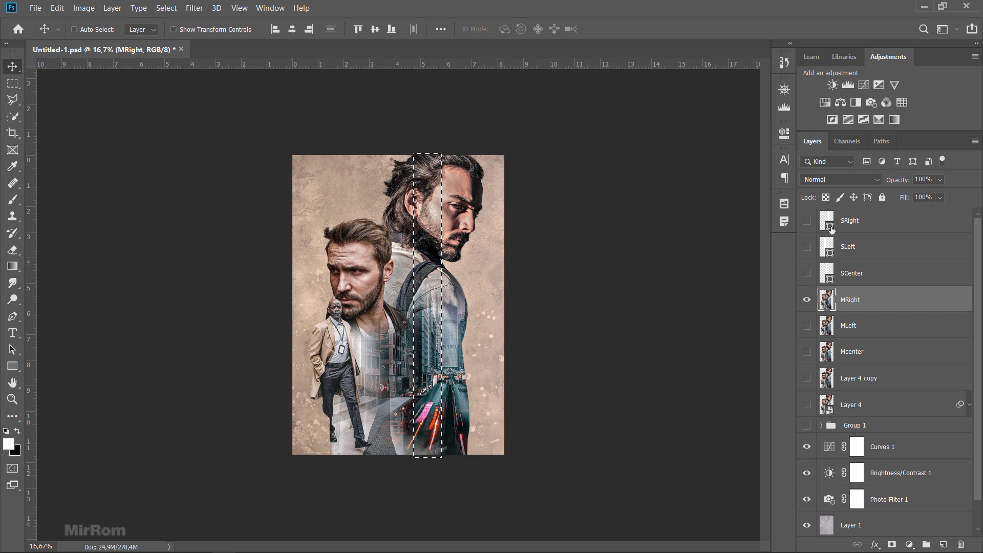
pyautogui.click(807, 220)
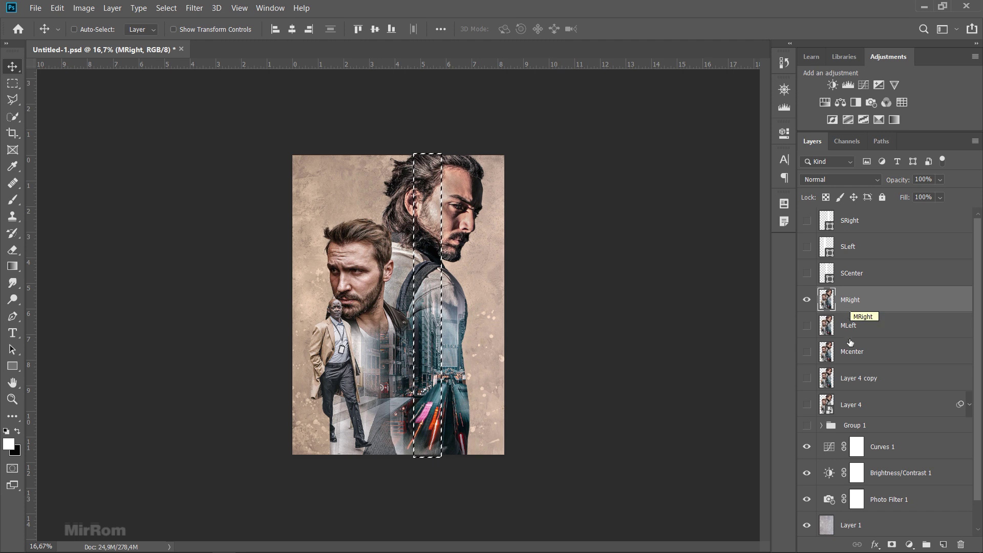
pyautogui.click(892, 545)
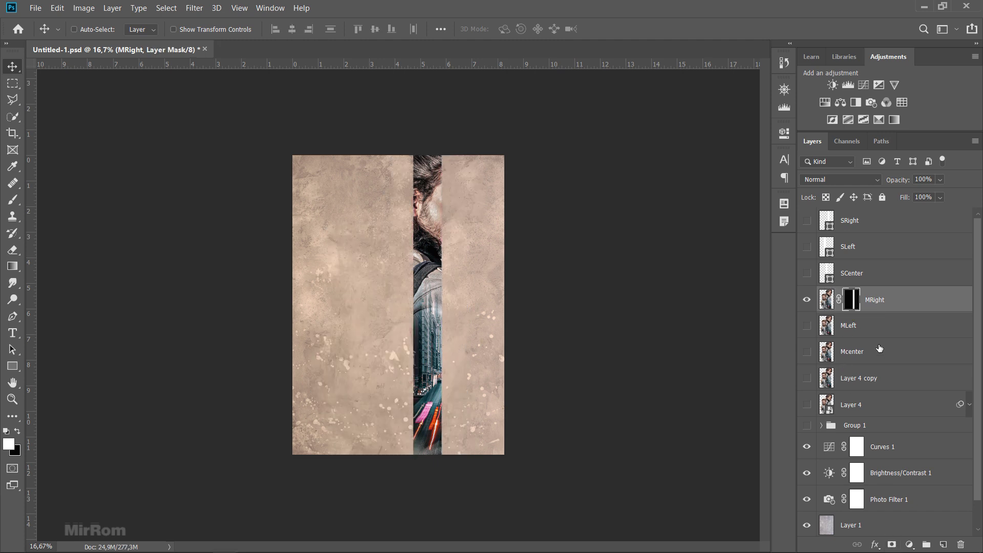
# Make MLeft visible again and load the SLeft strip as a selection
pyautogui.click(853, 328)
pyautogui.click(807, 327)
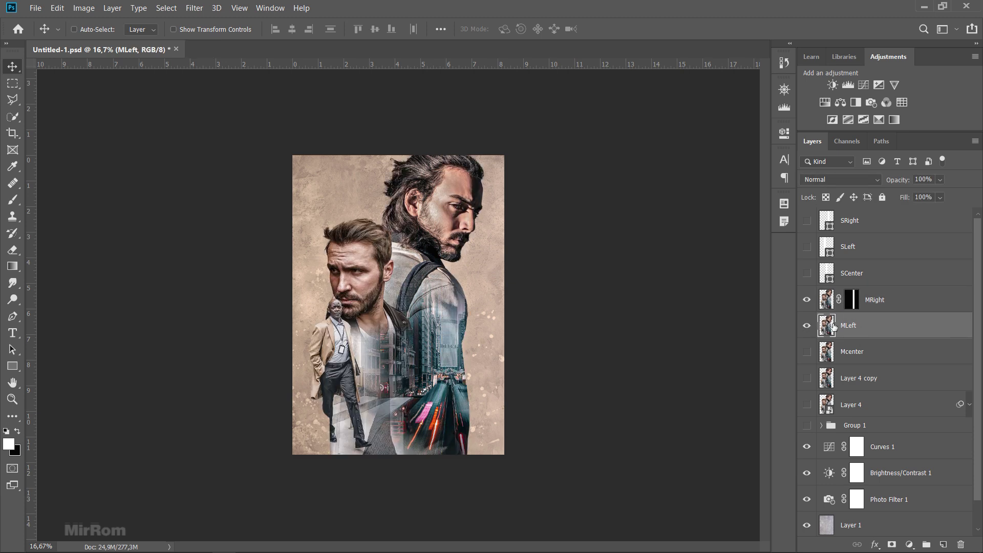
pyautogui.press('ctrl')
pyautogui.keyDown('ctrl'); pyautogui.click(829, 251); pyautogui.keyUp('ctrl')
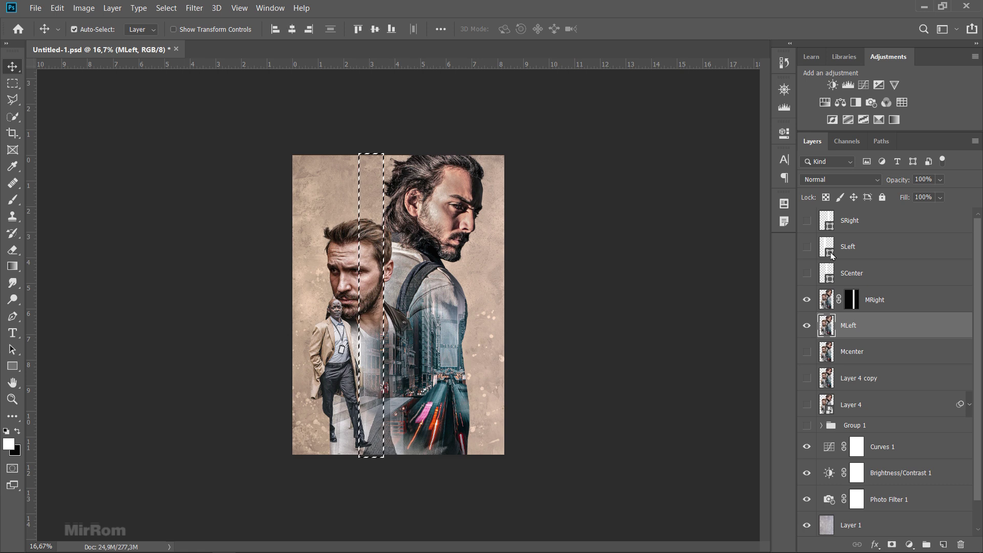
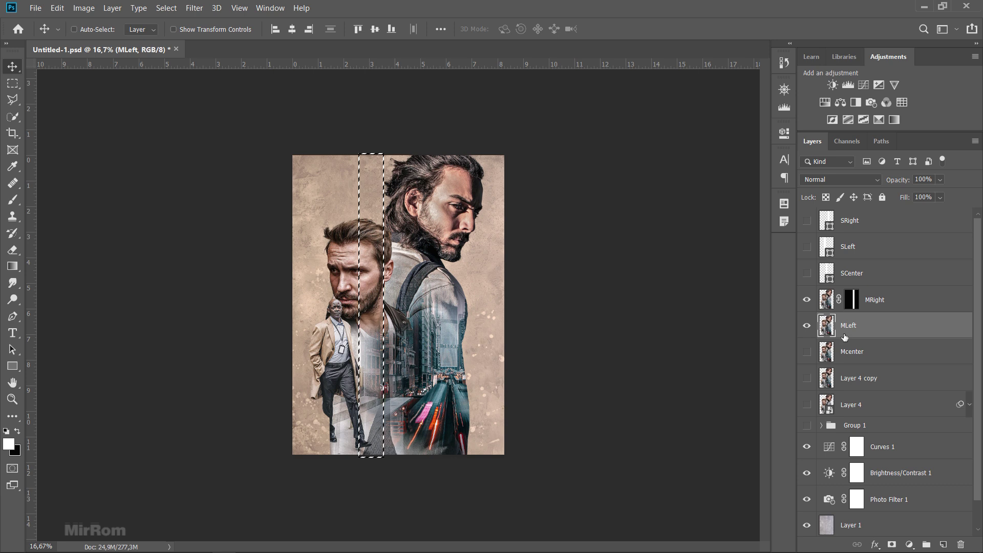
# Mask MLeft to its strip and Mcenter to the SCenter strip shape, then show Layer 4 copy again
pyautogui.click(891, 545)
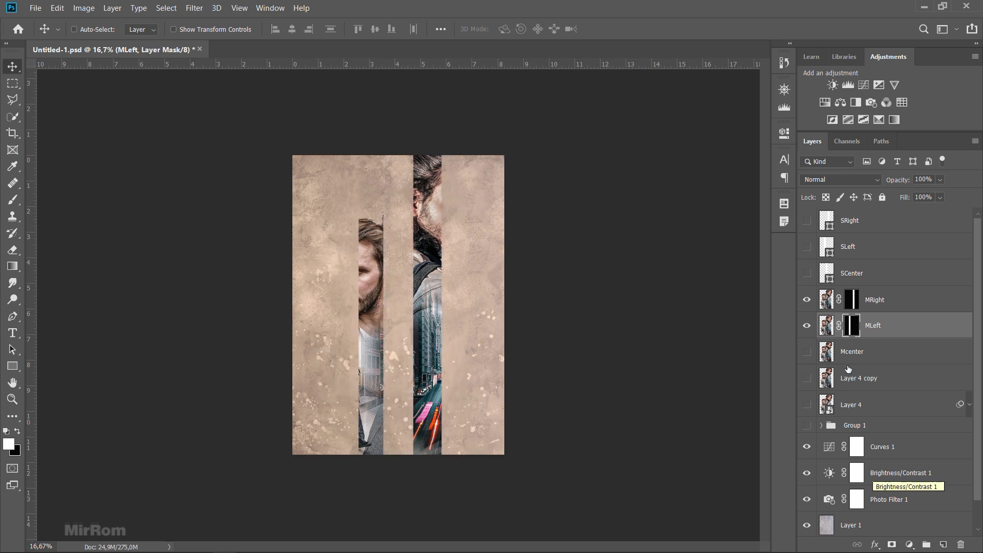
pyautogui.click(807, 326)
pyautogui.click(864, 358)
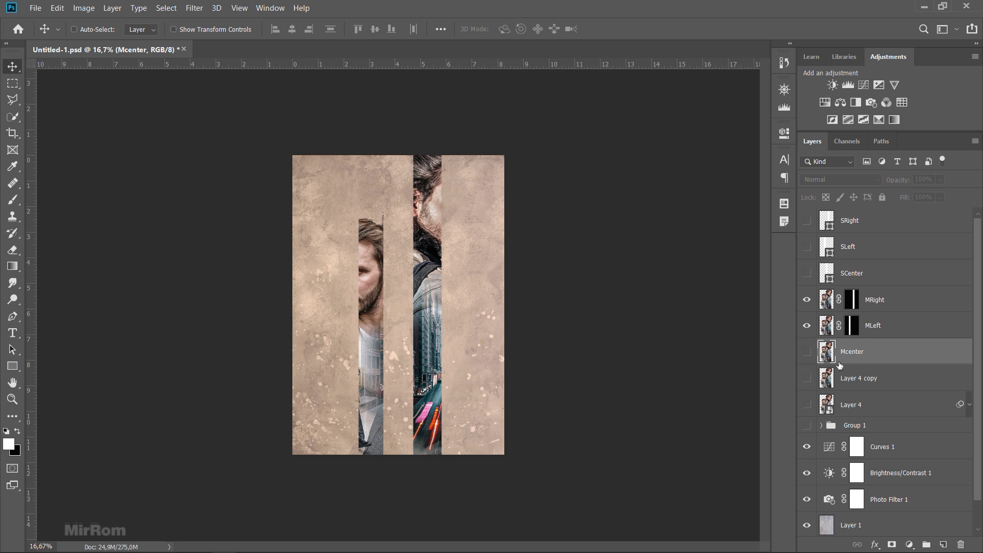
pyautogui.click(807, 351)
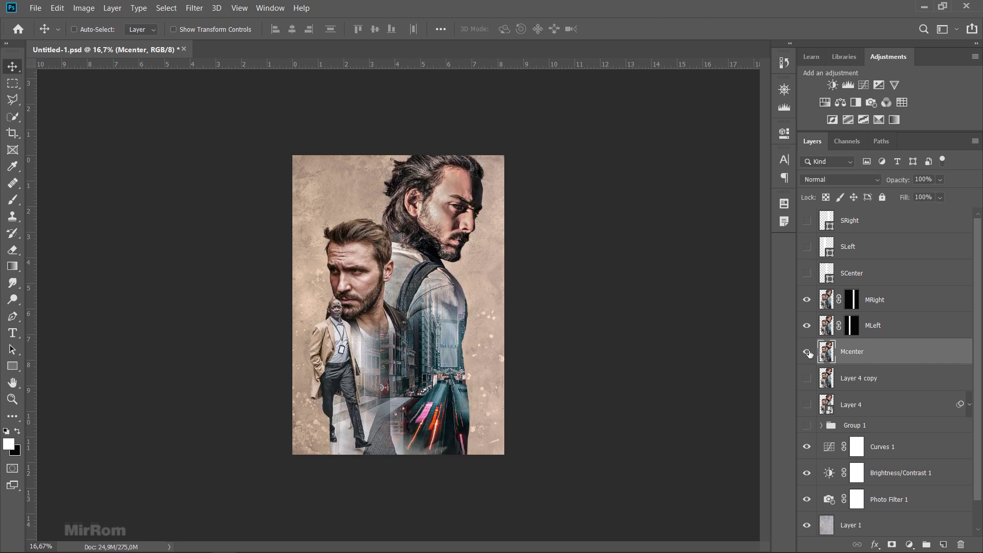
pyautogui.keyDown('ctrl'); pyautogui.click(830, 281); pyautogui.keyUp('ctrl')
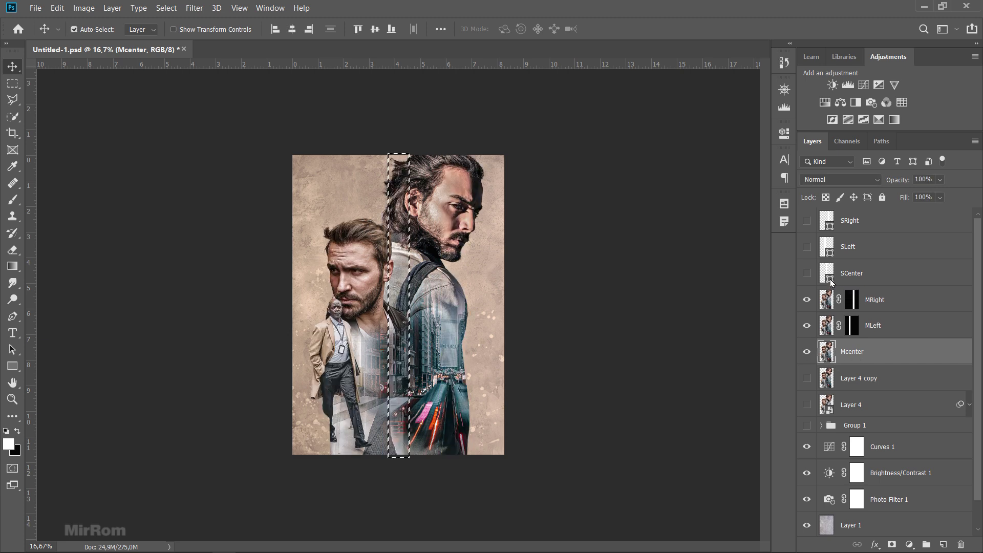
pyautogui.click(892, 545)
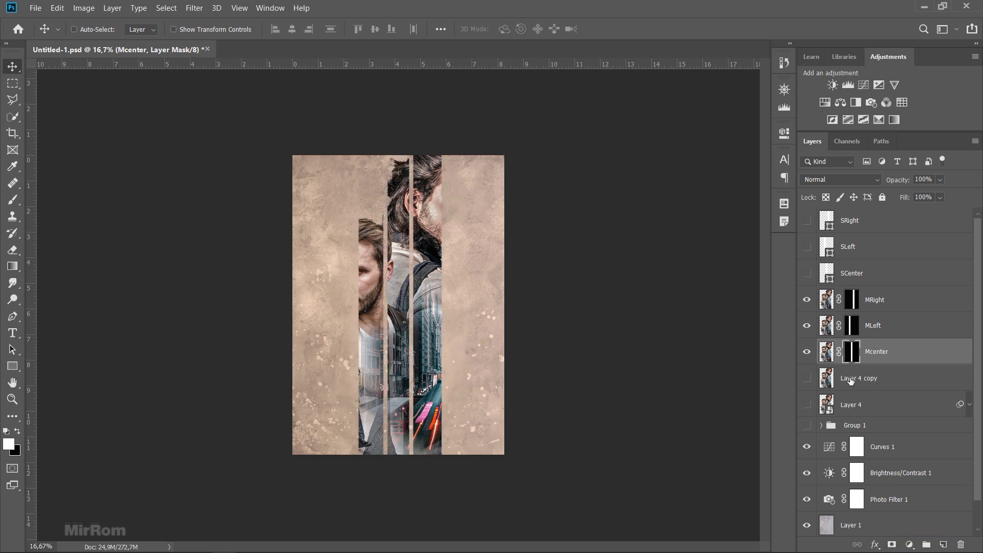
pyautogui.click(836, 388)
pyautogui.click(807, 379)
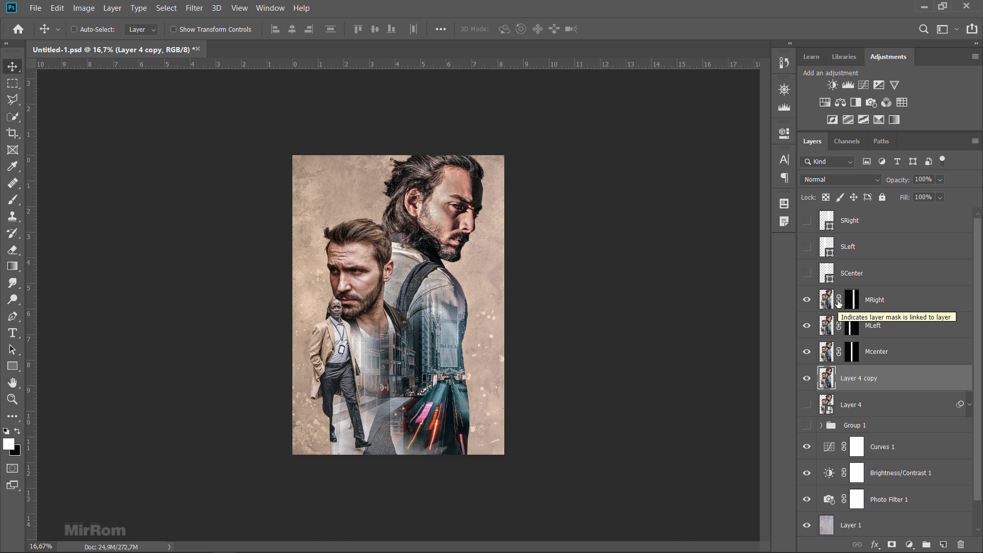
# Unlink MRight's mask and nudge its photo up four times within the strip
pyautogui.click(838, 301)
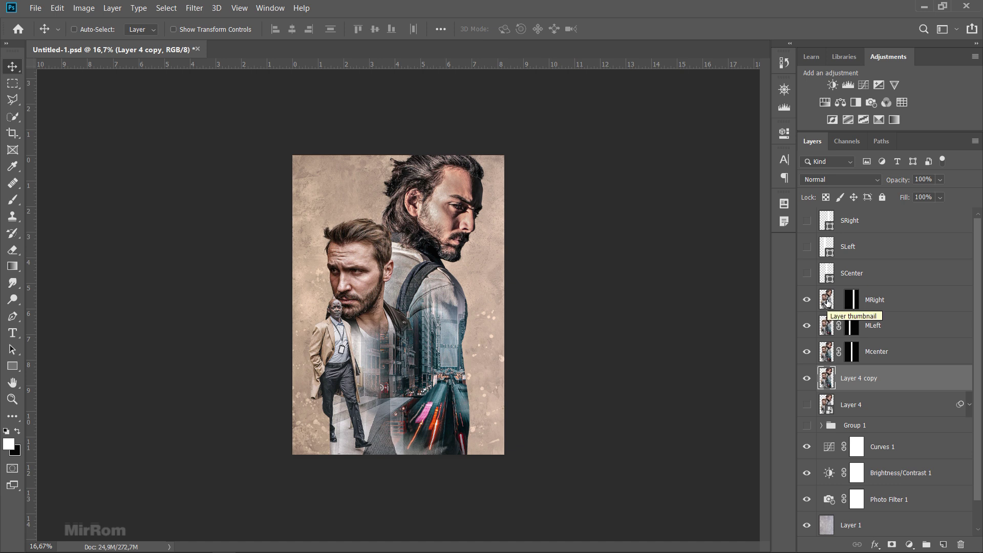
pyautogui.click(828, 302)
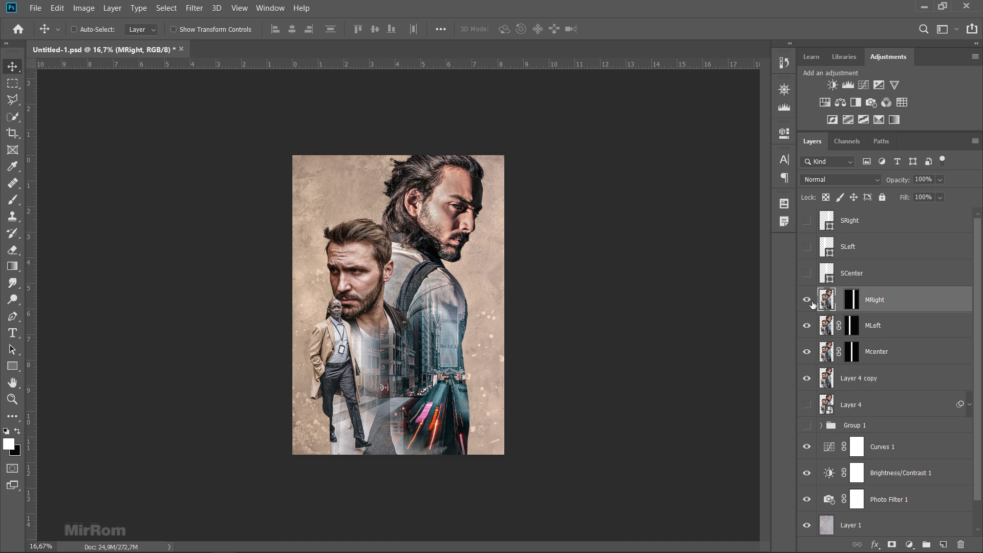
pyautogui.press('Up')
pyautogui.press('Up')
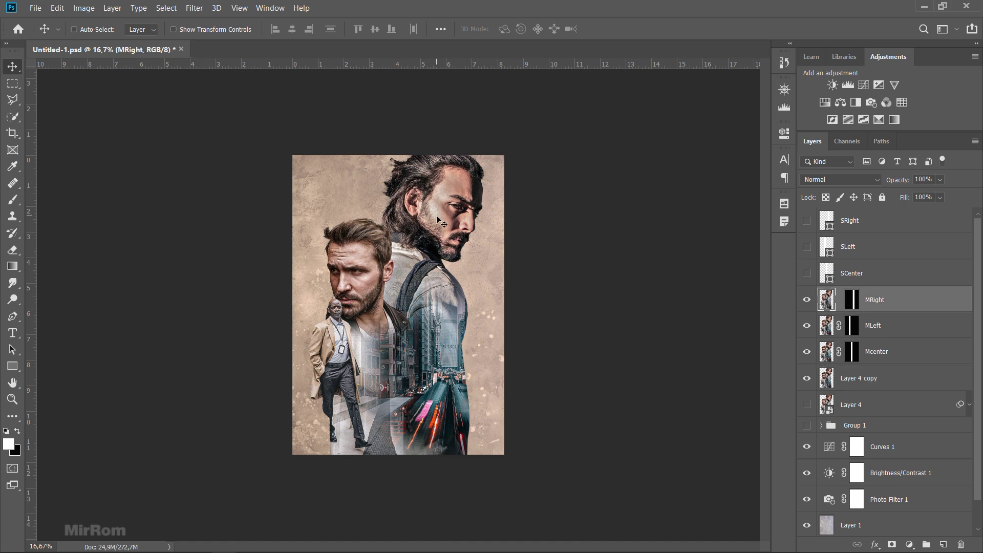
pyautogui.press('Up')
pyautogui.press('Up')
pyautogui.press('Up')
pyautogui.press('Up')
pyautogui.press('Up')
pyautogui.press('Up')
pyautogui.press('Up')
pyautogui.press('Up')
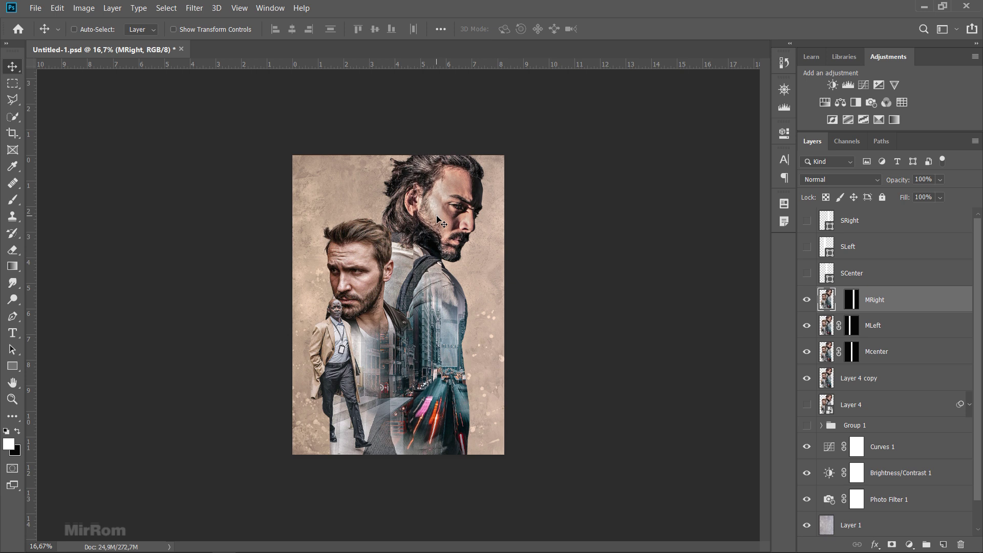
pyautogui.press('Up')
pyautogui.press('Up')
pyautogui.press('Up')
pyautogui.press('Up')
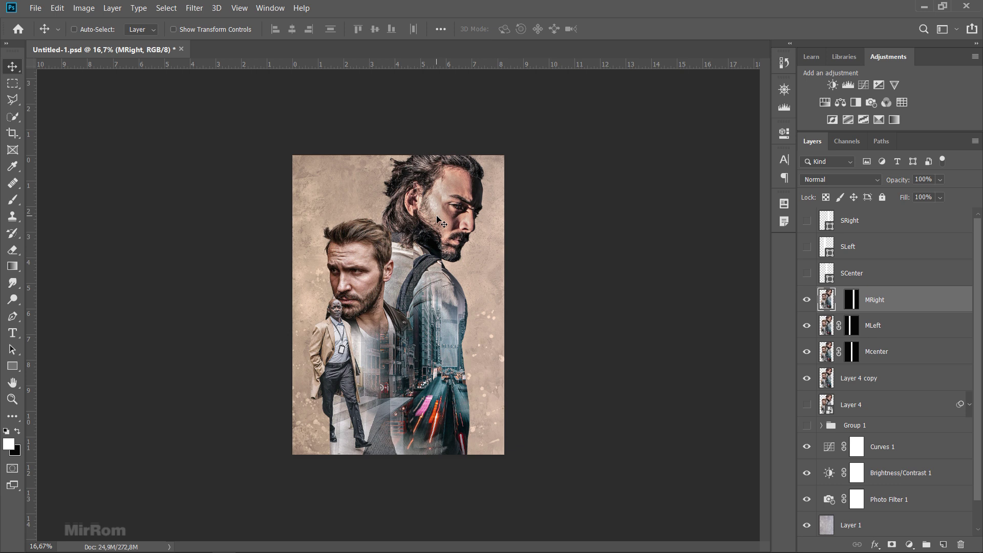
pyautogui.press('Up')
pyautogui.press('Up')
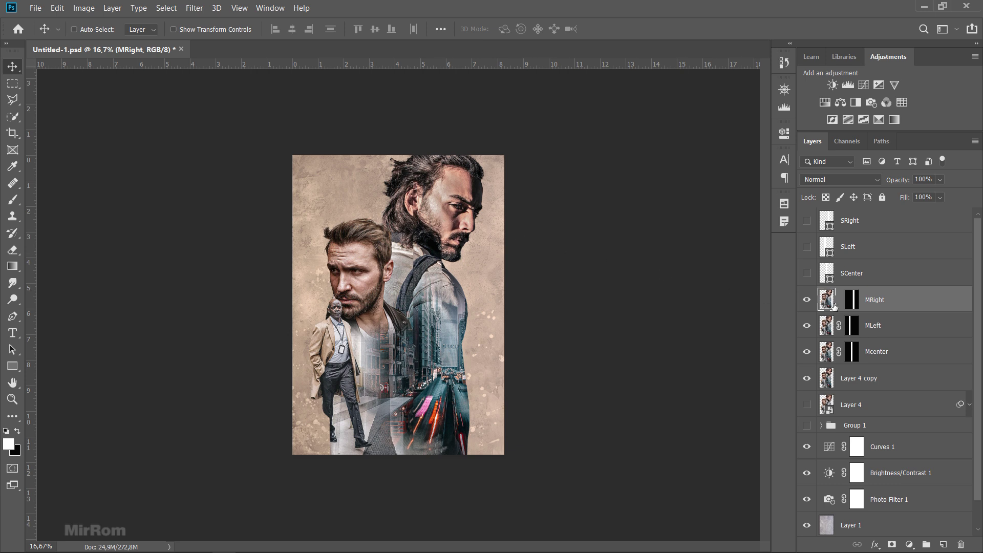
# Unlink MLeft's and Mcenter's masks, offsetting MLeft's photo up-left and Mcenter's photo right
pyautogui.click(840, 330)
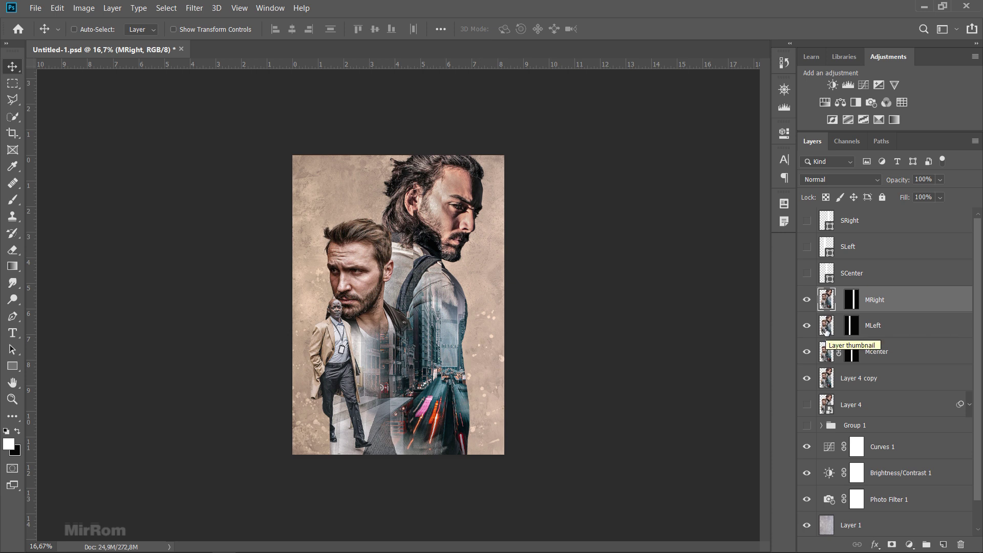
pyautogui.click(827, 330)
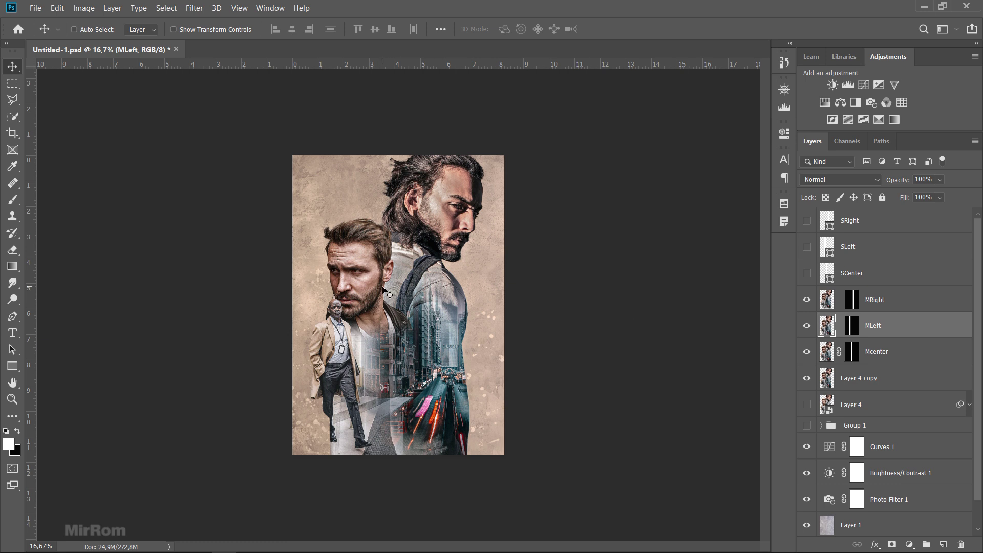
pyautogui.moveTo(389, 290); pyautogui.dragTo(383, 287)
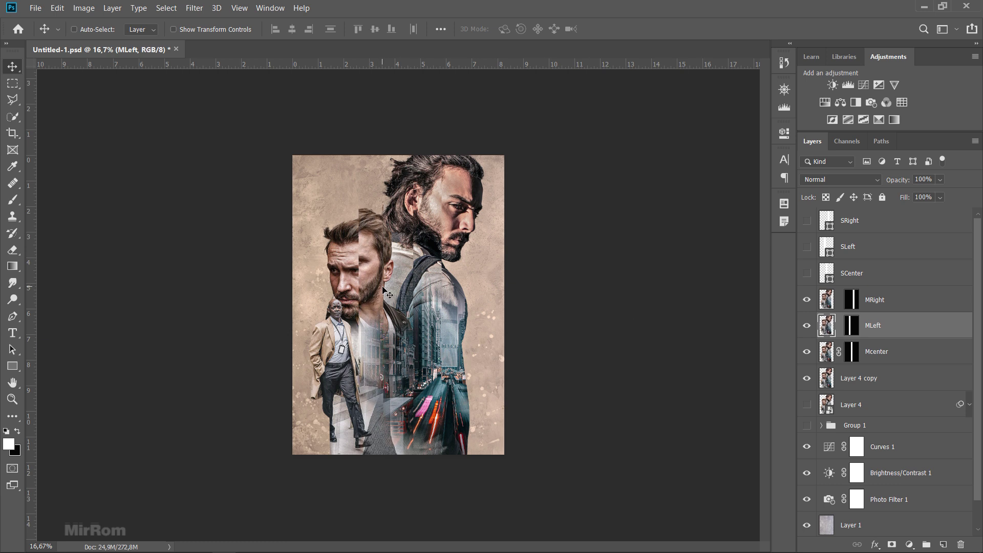
pyautogui.click(838, 353)
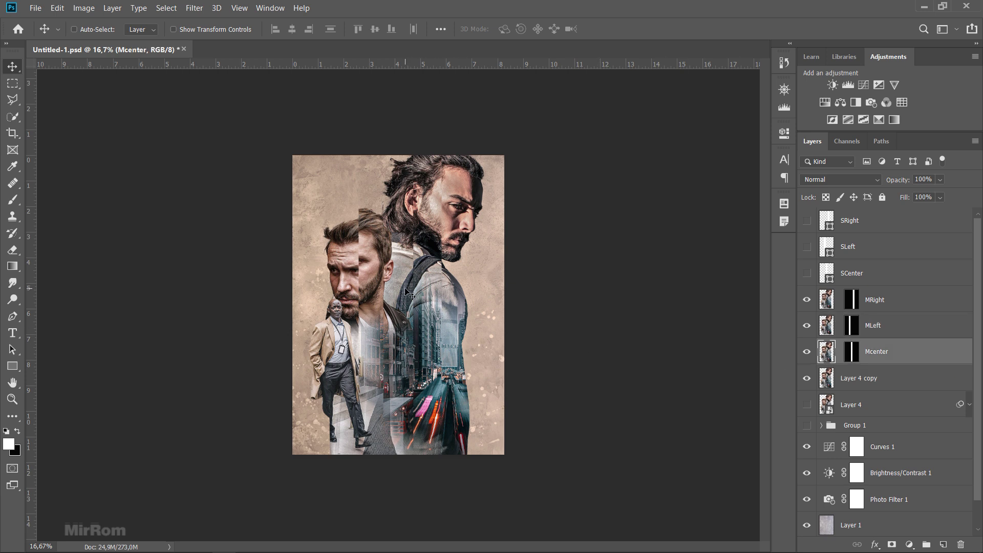
pyautogui.hotkey('shift', 'Right')
pyautogui.hotkey('shift', 'Right')
pyautogui.hotkey('shift', 'Right')
pyautogui.hotkey('shift', 'Right')
pyautogui.hotkey('shift', 'Right')
pyautogui.hotkey('shift', 'Right')
pyautogui.hotkey('shift', 'Right')
pyautogui.hotkey('shift', 'Right')
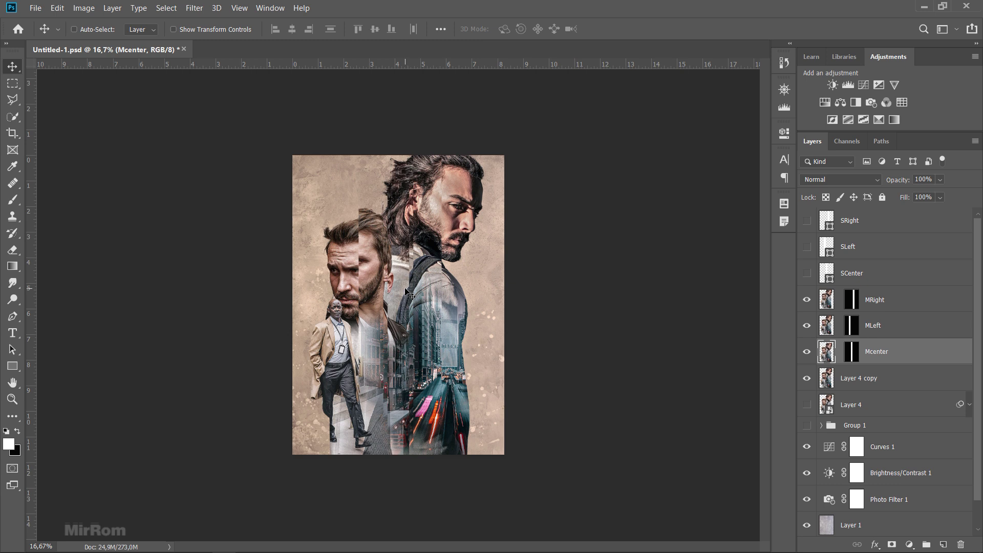
pyautogui.hotkey('shift', 'Right')
pyautogui.hotkey('shift', 'Right')
pyautogui.hotkey('shift', 'Right')
pyautogui.hotkey('shift', 'Right')
pyautogui.hotkey('shift', 'Right')
pyautogui.hotkey('shift', 'Right')
pyautogui.hotkey('shift', 'Right')
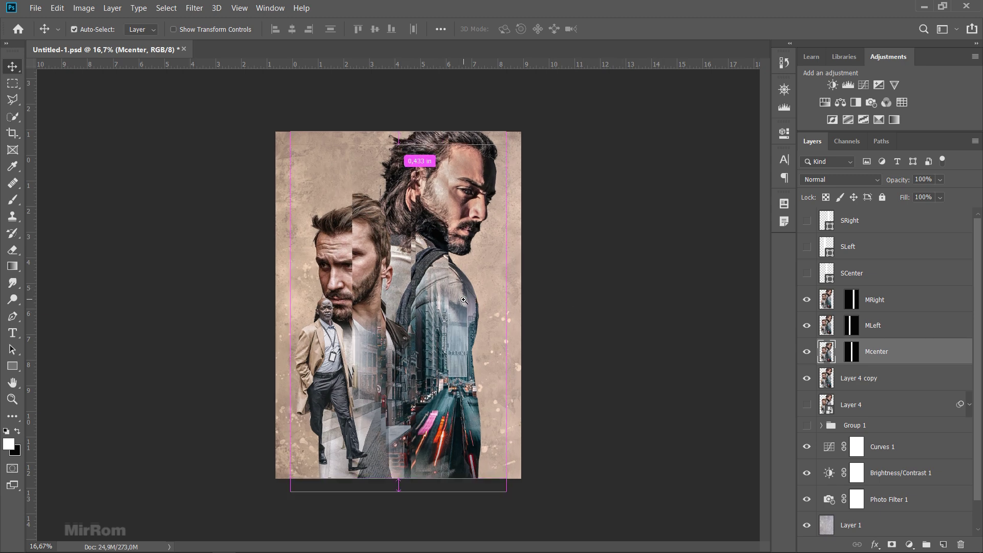
# Zoom the poster to 33.3% and pan around to review the staggered strips
pyautogui.keyDown('ctrl'); pyautogui.click(451, 256); pyautogui.keyUp('ctrl')
pyautogui.scroll(2, 420, 199)
pyautogui.scroll(-4, 438, 210)
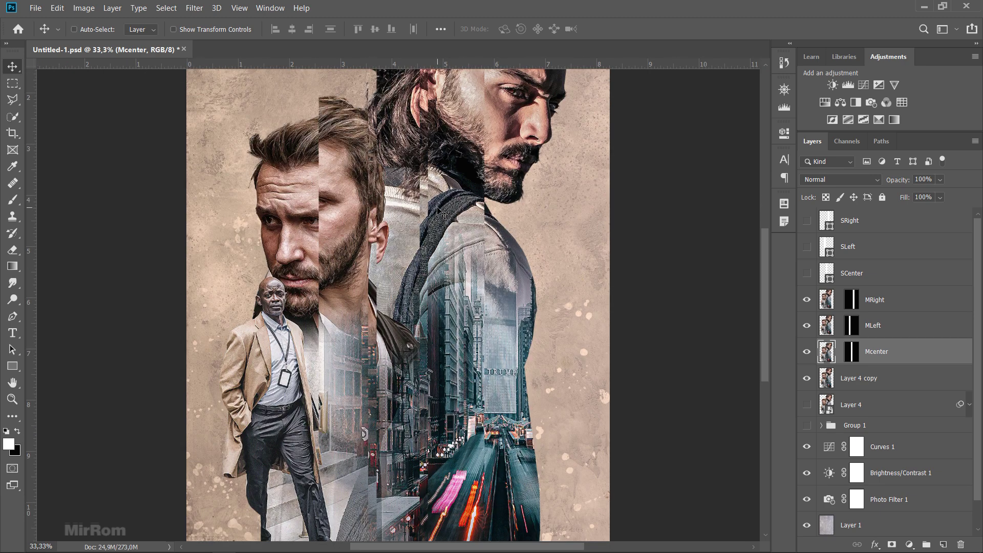
pyautogui.hscroll(5, 461, 256)
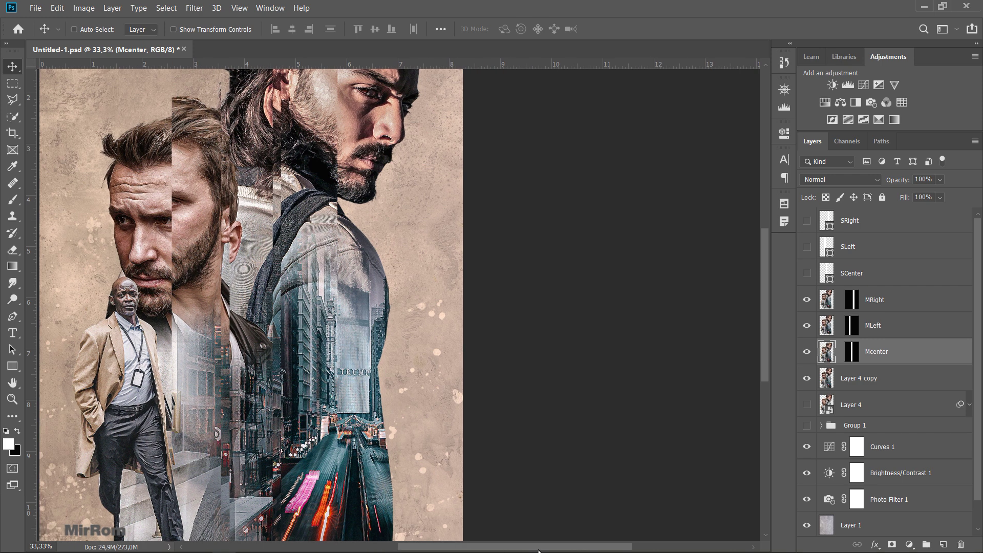
pyautogui.scroll(2, 544, 336)
pyautogui.hscroll(1, 553, 547)
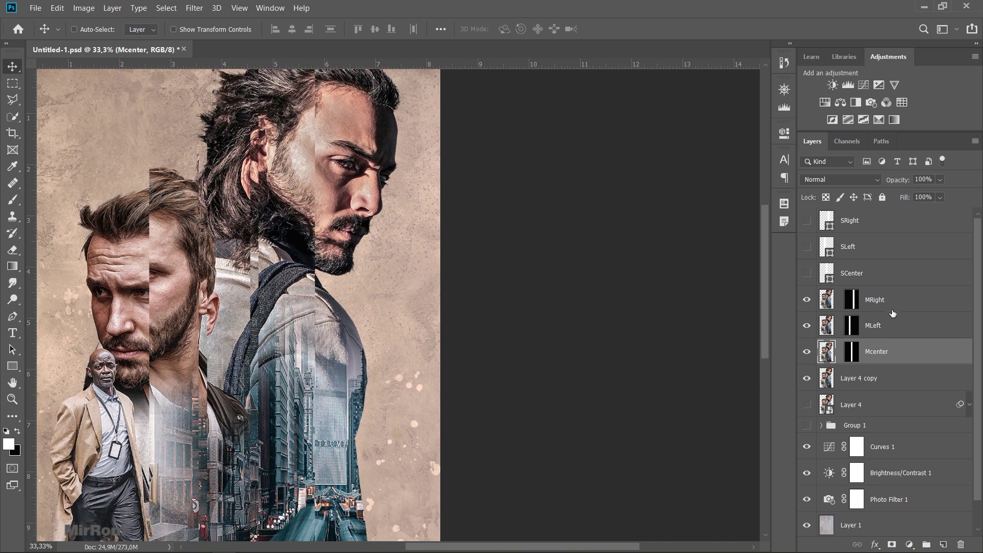
# Add a drop shadow to MRight with its own lighting angle and about 68% opacity
pyautogui.click(830, 302)
pyautogui.click(874, 545)
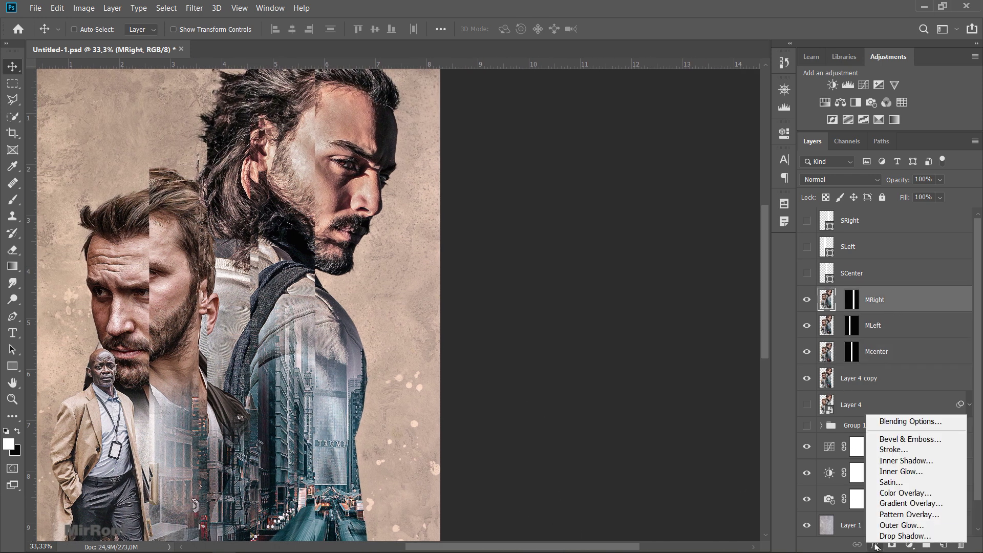
pyautogui.click(923, 539)
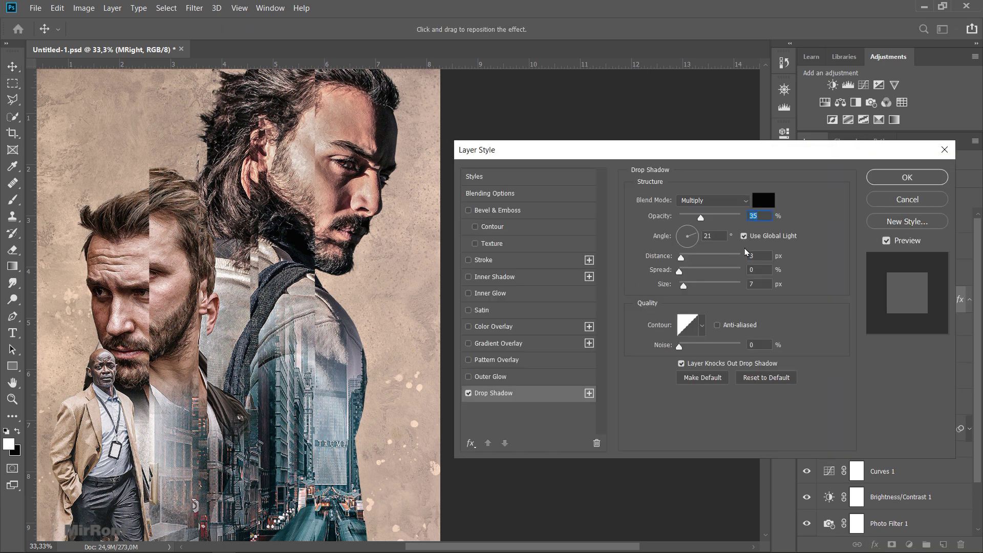
pyautogui.click(755, 237)
pyautogui.click(764, 200)
pyautogui.click(724, 140)
pyautogui.moveTo(700, 217); pyautogui.dragTo(717, 220)
pyautogui.moveTo(724, 220)
pyautogui.mouseDown()
pyautogui.moveTo(681, 241)
pyautogui.moveTo(690, 287)
pyautogui.mouseUp()
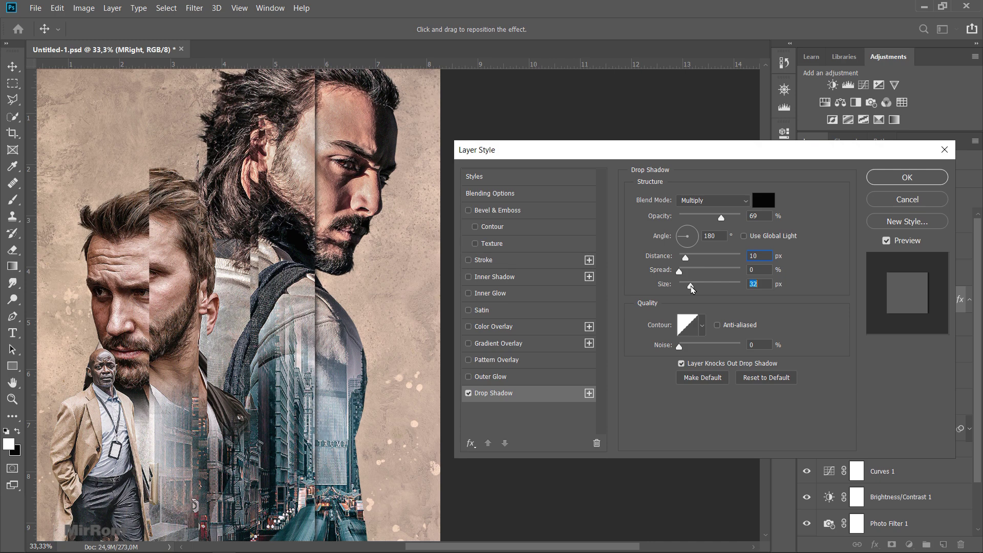
pyautogui.click(886, 242)
pyautogui.click(907, 178)
# Give MLeft a drop shadow: 69% Multiply, 180°, 10 px distance, 27 px size
pyautogui.scroll(-3, 344, 210)
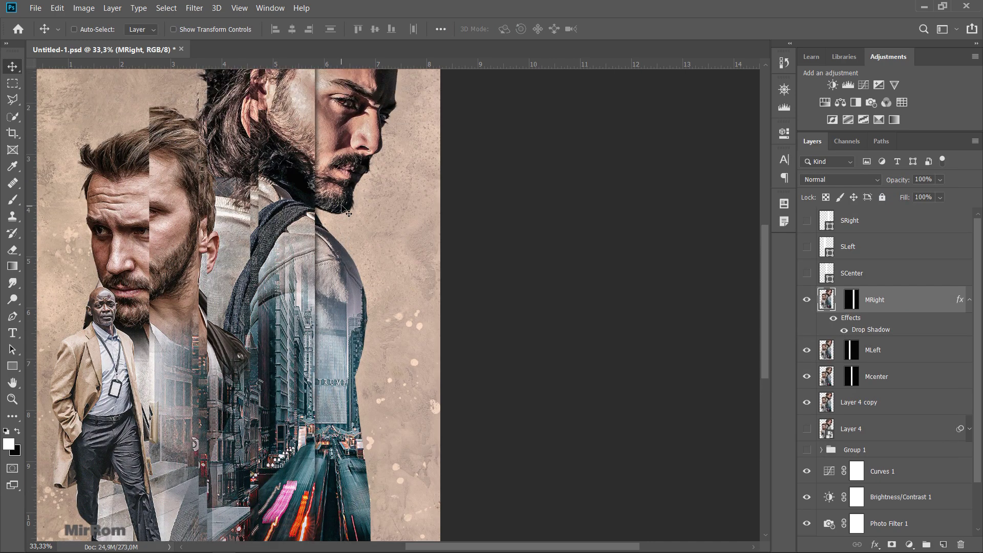
pyautogui.scroll(2, 344, 210)
pyautogui.scroll(1, 344, 210)
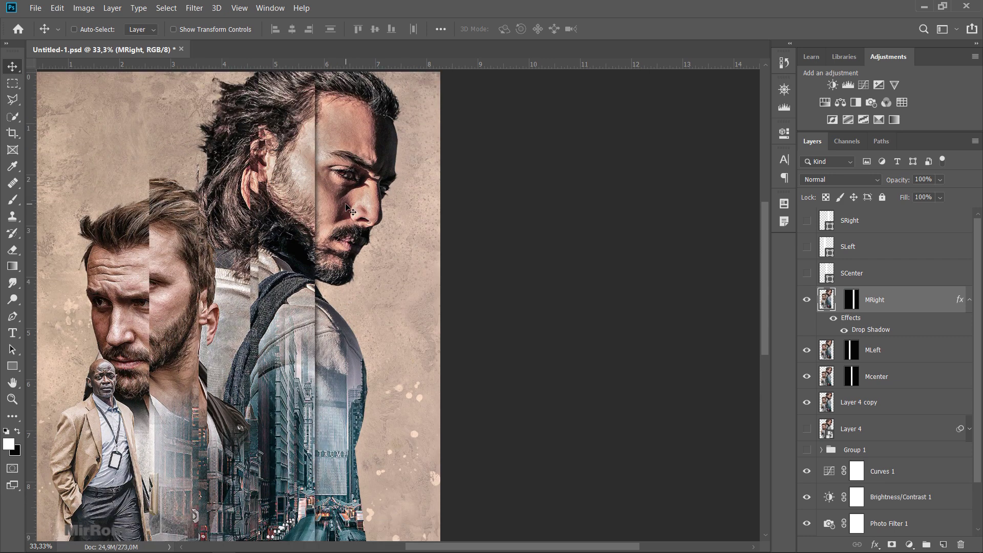
pyautogui.click(968, 301)
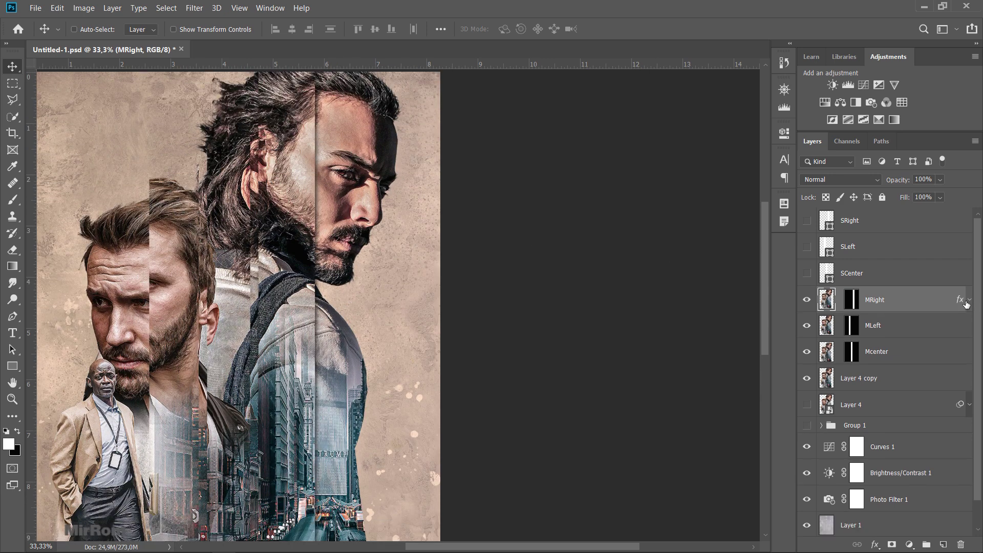
pyautogui.click(823, 350)
pyautogui.click(825, 326)
pyautogui.click(807, 326)
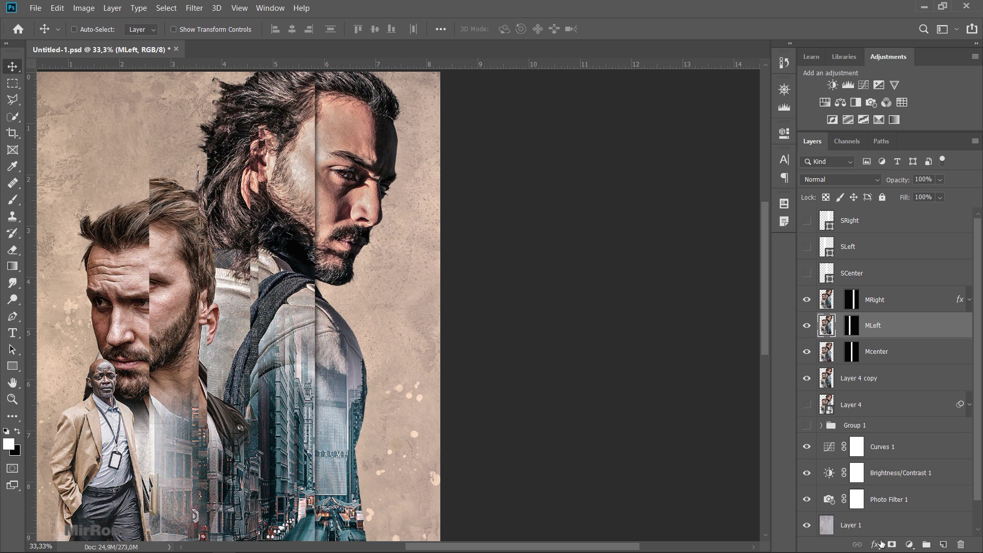
pyautogui.click(880, 543)
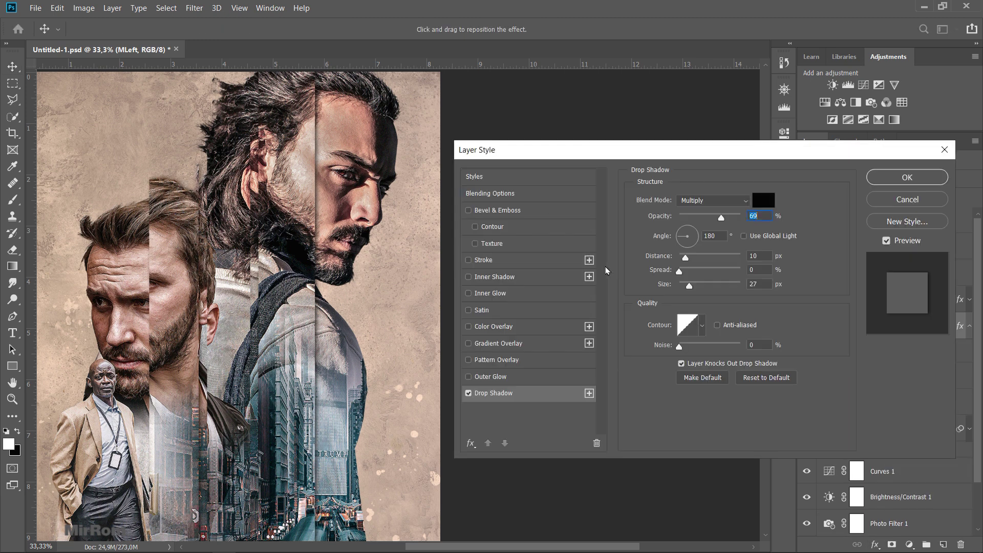
pyautogui.doubleClick(887, 241)
pyautogui.click(883, 184)
# Collapse MLeft's effects list in the Layers panel and select the Mcenter layer
pyautogui.scroll(-3, 263, 292)
pyautogui.scroll(-3, 263, 292)
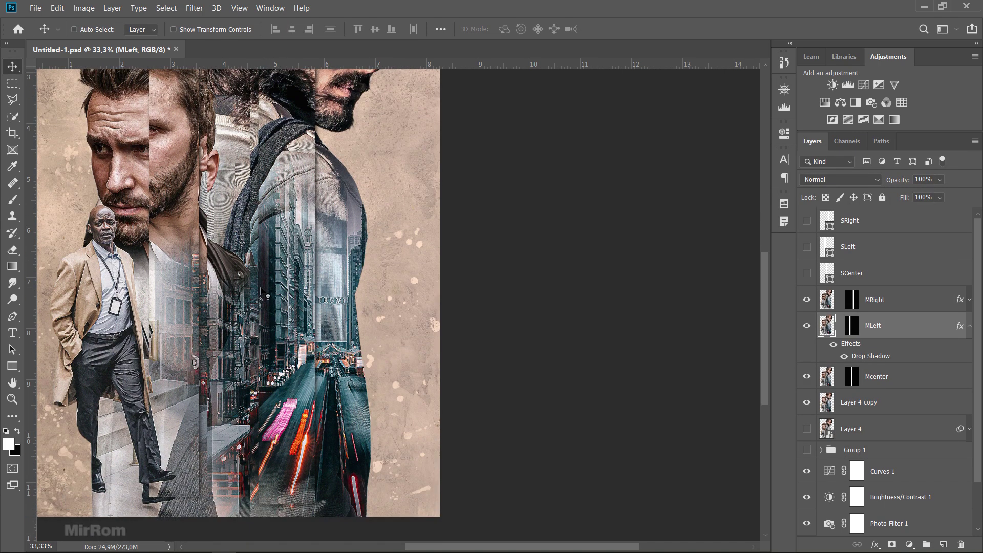
pyautogui.scroll(2, 263, 292)
pyautogui.scroll(2, 263, 292)
pyautogui.scroll(1, 263, 290)
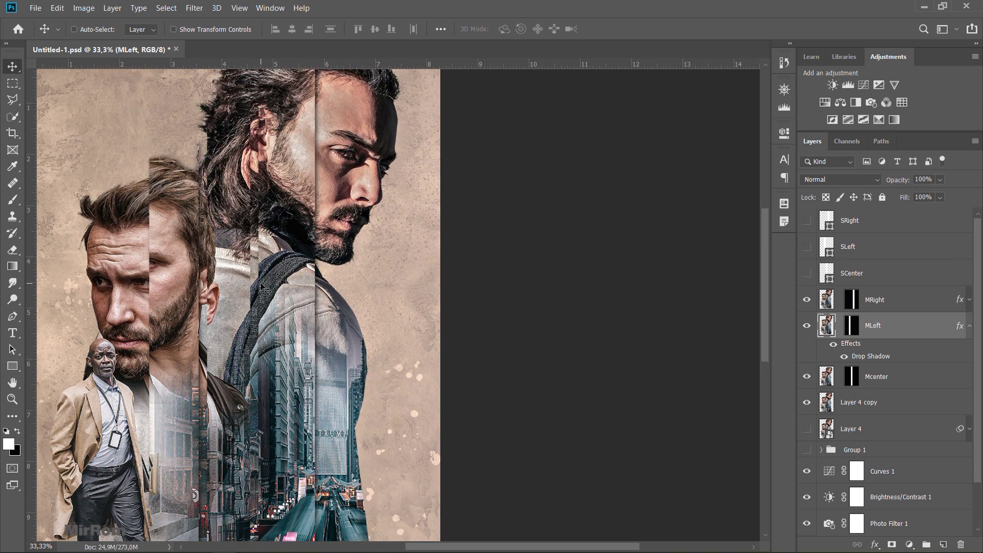
pyautogui.scroll(-1, 263, 289)
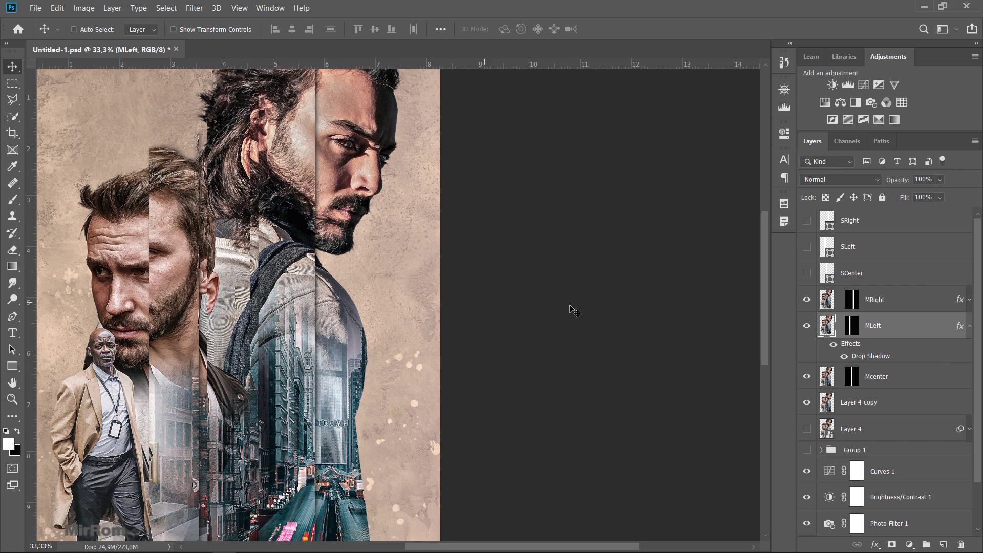
pyautogui.click(969, 326)
pyautogui.click(905, 356)
# Add an Outer Bevel to Mcenter with Chisel Soft technique and 1000% depth
pyautogui.scroll(1, 579, 315)
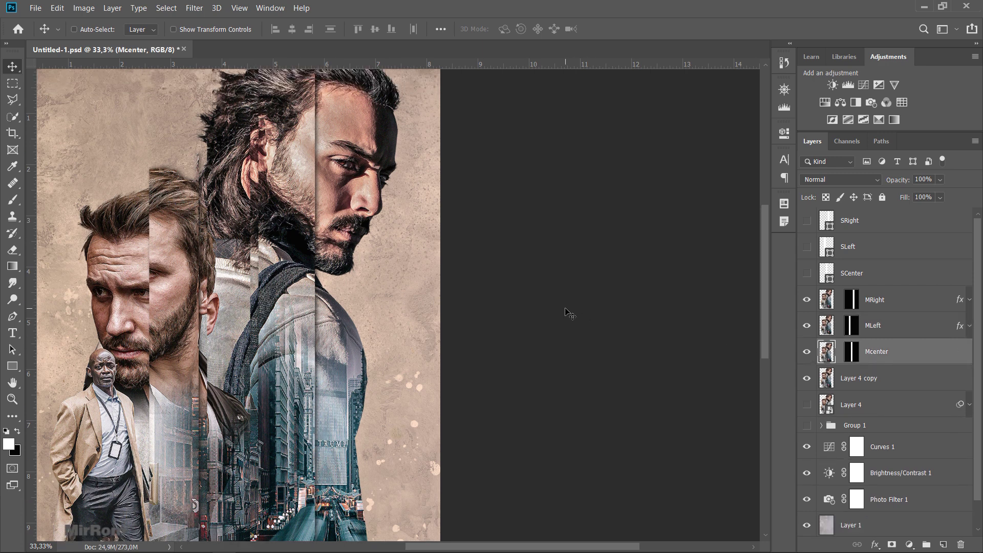
pyautogui.click(875, 545)
pyautogui.click(906, 443)
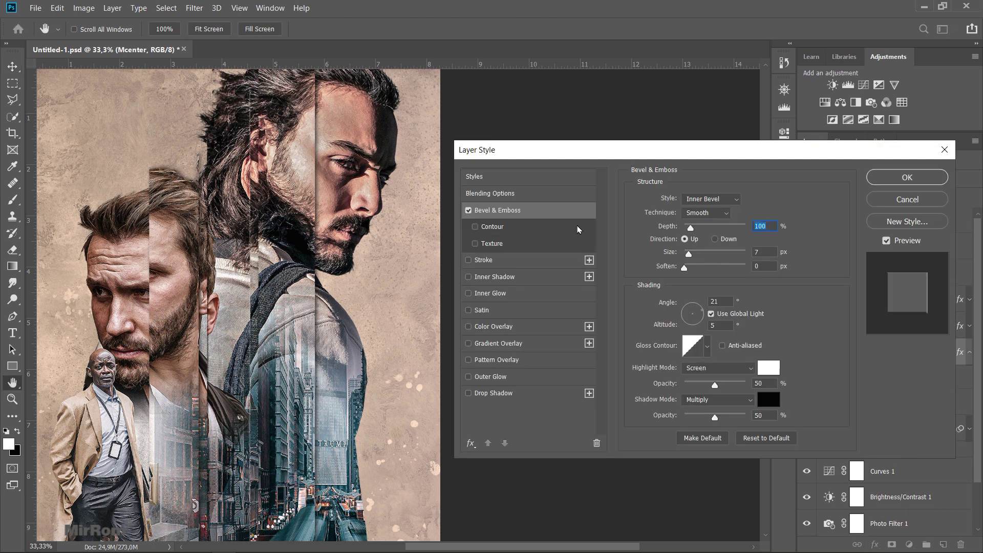
pyautogui.click(705, 200)
pyautogui.click(714, 213)
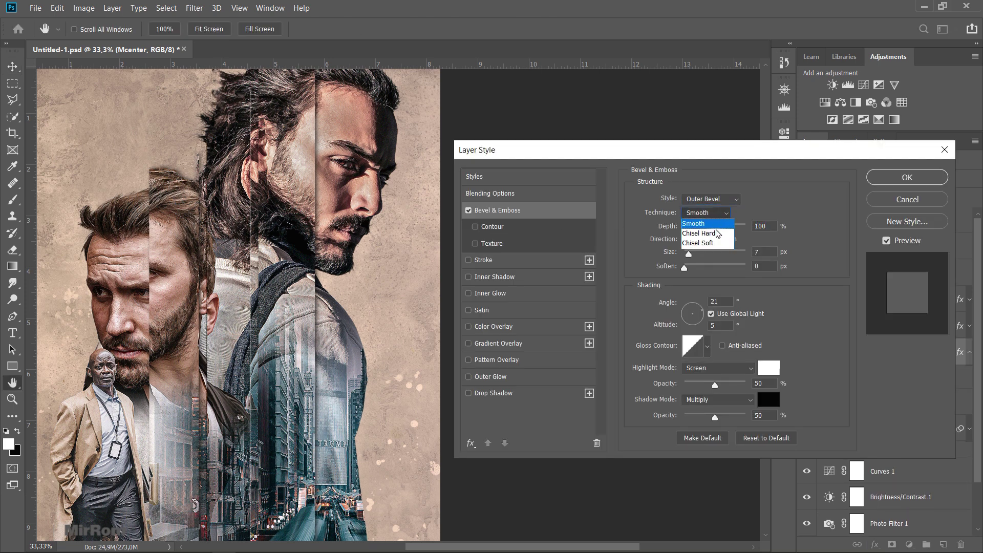
pyautogui.click(716, 244)
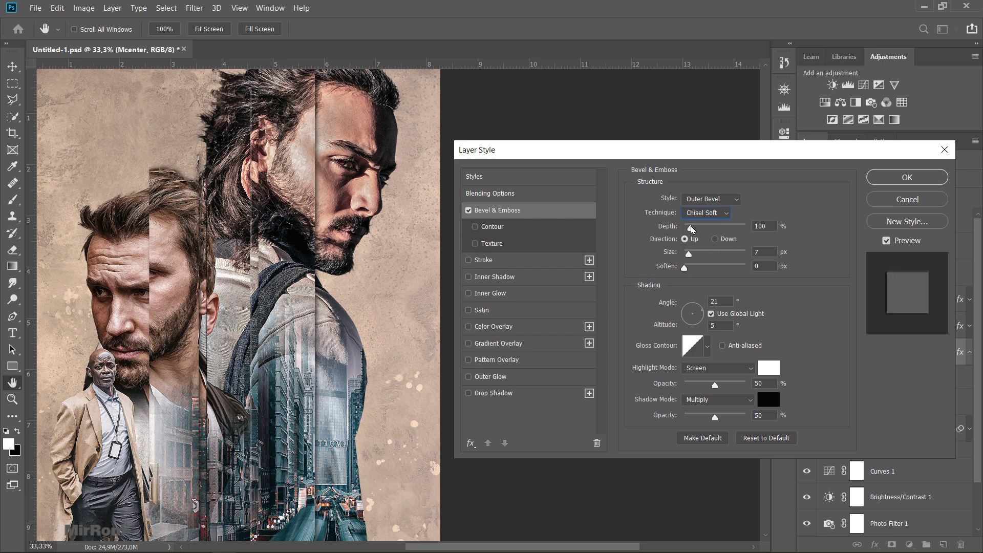
pyautogui.moveTo(690, 227); pyautogui.dragTo(746, 227)
# Set the bevel size to 9 px, local lighting at altitude 5, highlight opacity 72%
pyautogui.moveTo(689, 253); pyautogui.dragTo(691, 256)
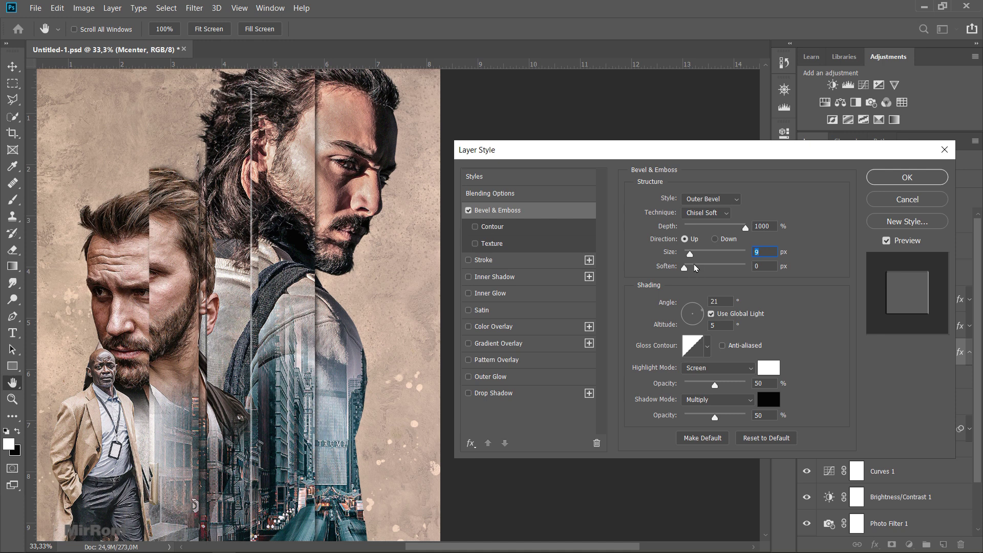
pyautogui.click(712, 314)
pyautogui.moveTo(697, 310); pyautogui.dragTo(693, 302)
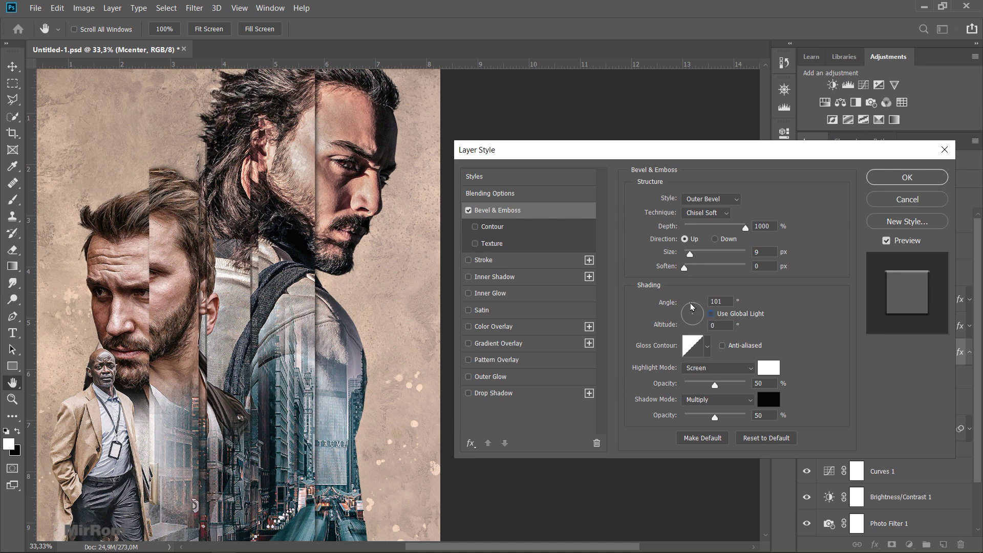
pyautogui.click(712, 301)
pyautogui.write('21')
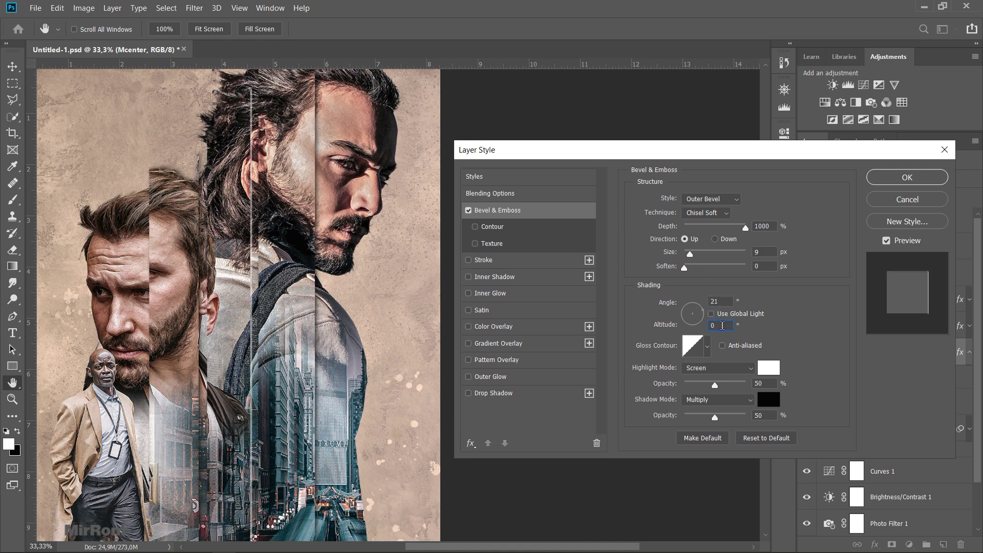
pyautogui.press('Up')
pyautogui.press('Up')
pyautogui.press('Up')
pyautogui.moveTo(722, 382); pyautogui.dragTo(729, 391)
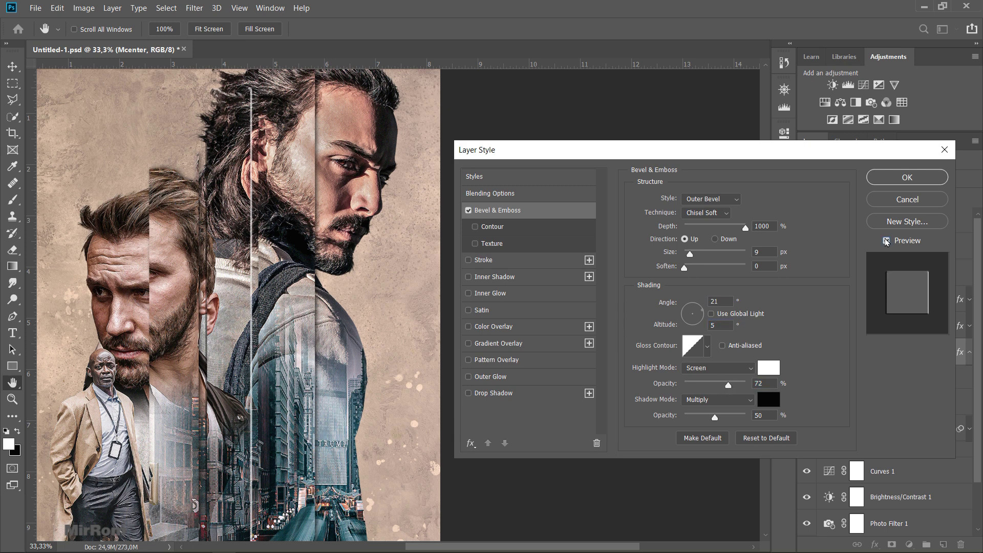
pyautogui.click(884, 182)
pyautogui.scroll(-4, 445, 343)
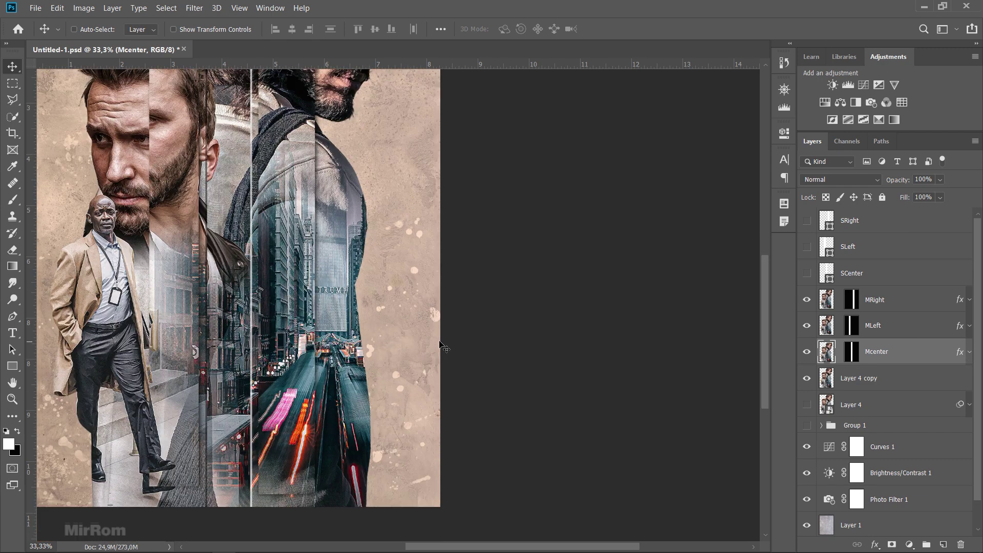
pyautogui.scroll(2, 441, 345)
# Fit the poster in the window and add a layer mask to Layer 4 copy
pyautogui.scroll(2, 439, 338)
pyautogui.hotkey('ctrl', '-')
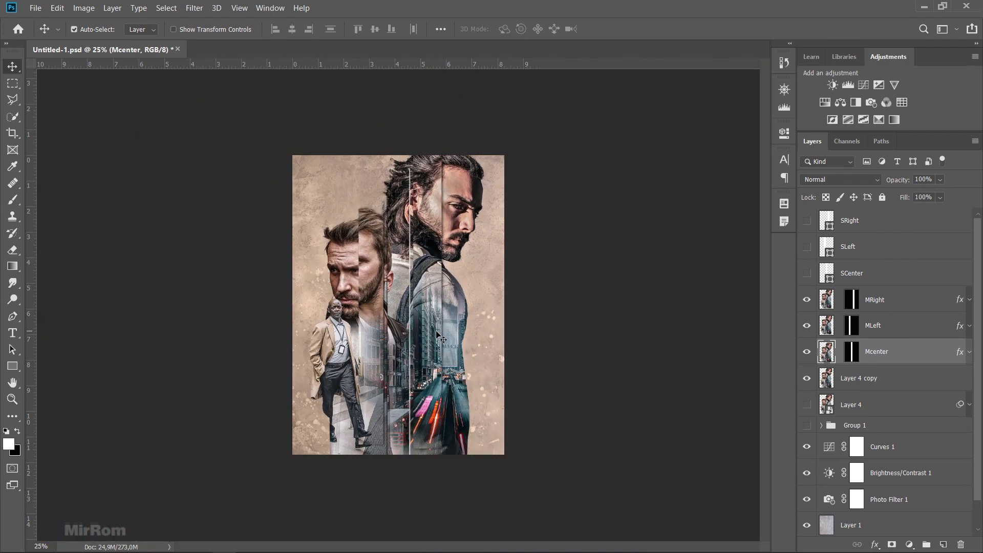
pyautogui.hotkey('ctrl', '0')
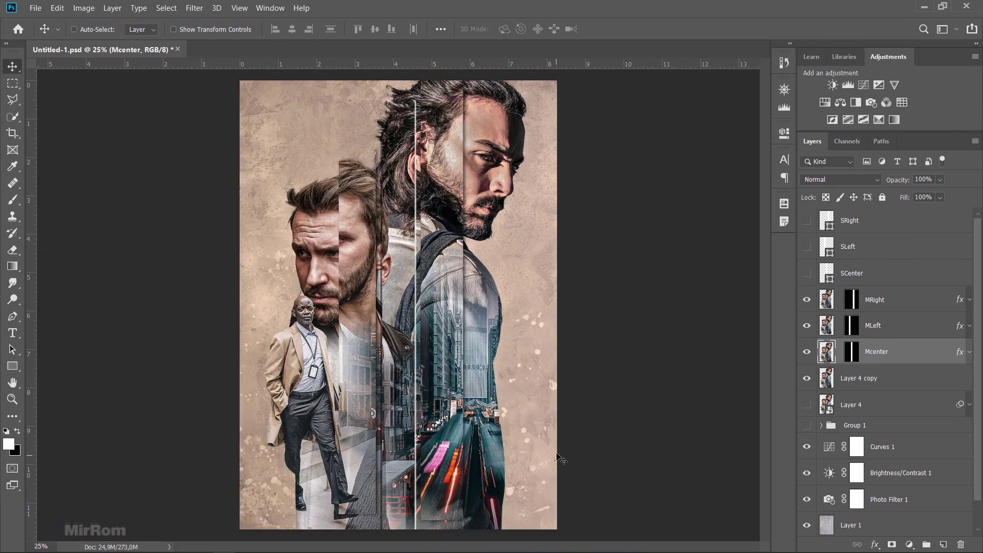
pyautogui.click(866, 382)
pyautogui.click(807, 378)
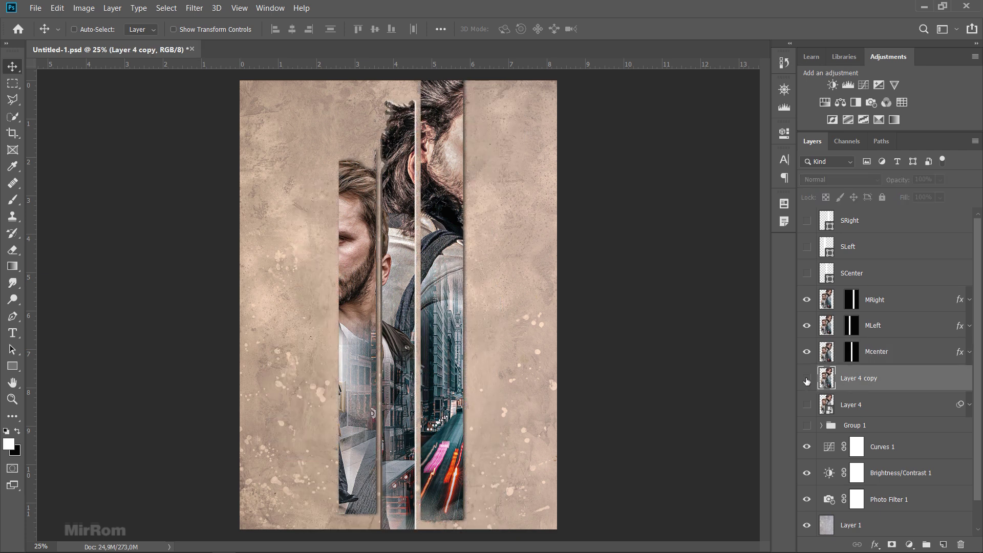
pyautogui.click(891, 544)
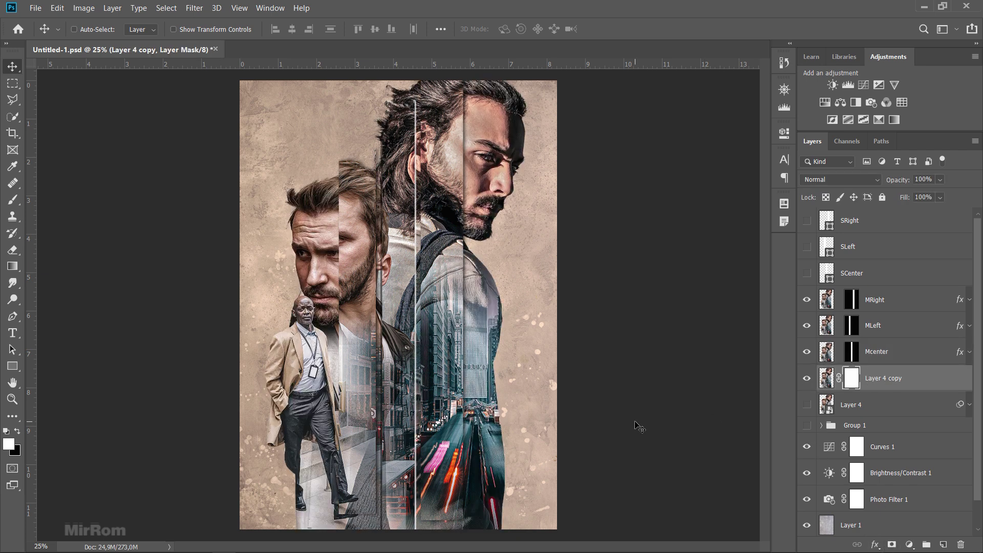
# Draw a black gradient upward from the bottom on Layer 4 copy's mask
pyautogui.hotkey('ctrl', '-')
pyautogui.click(17, 431)
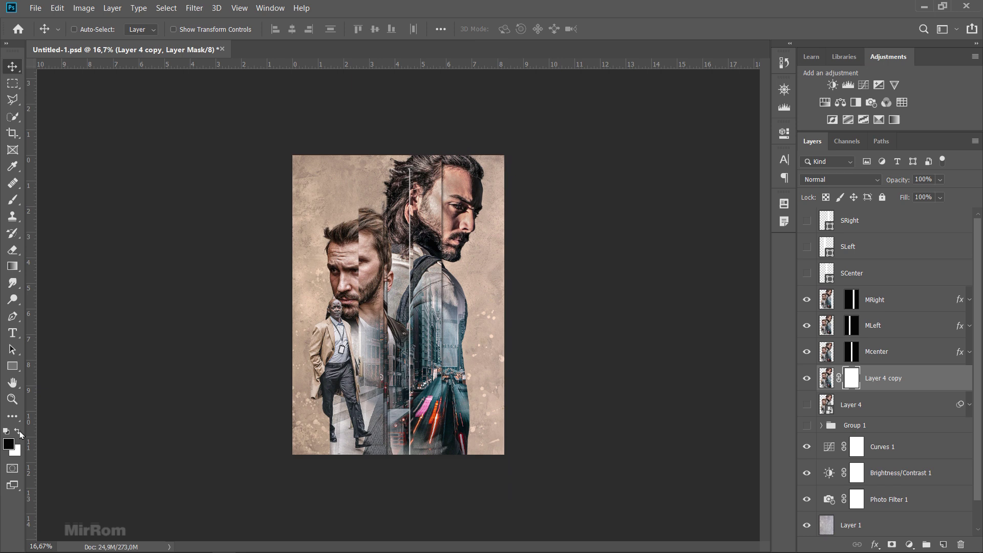
pyautogui.click(12, 265)
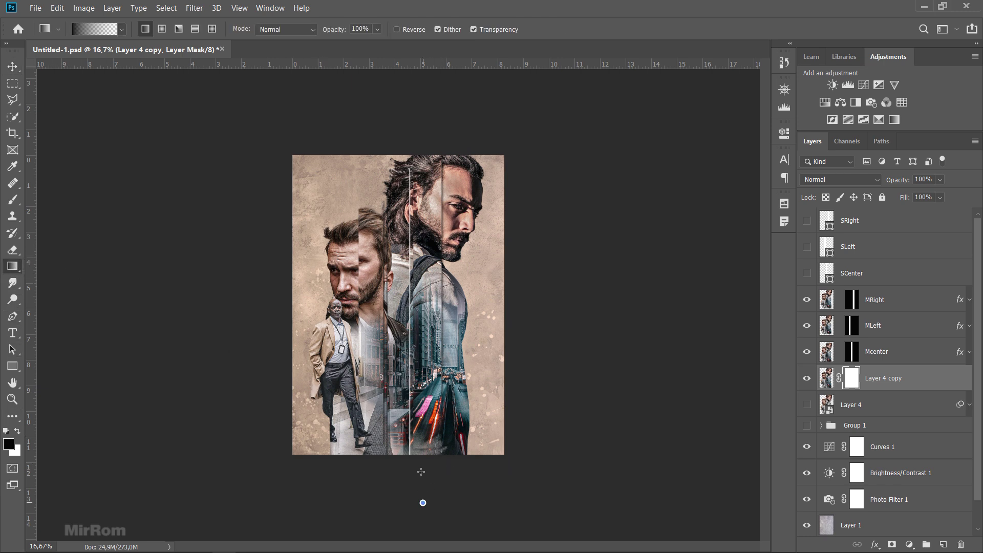
pyautogui.moveTo(417, 464); pyautogui.dragTo(418, 361)
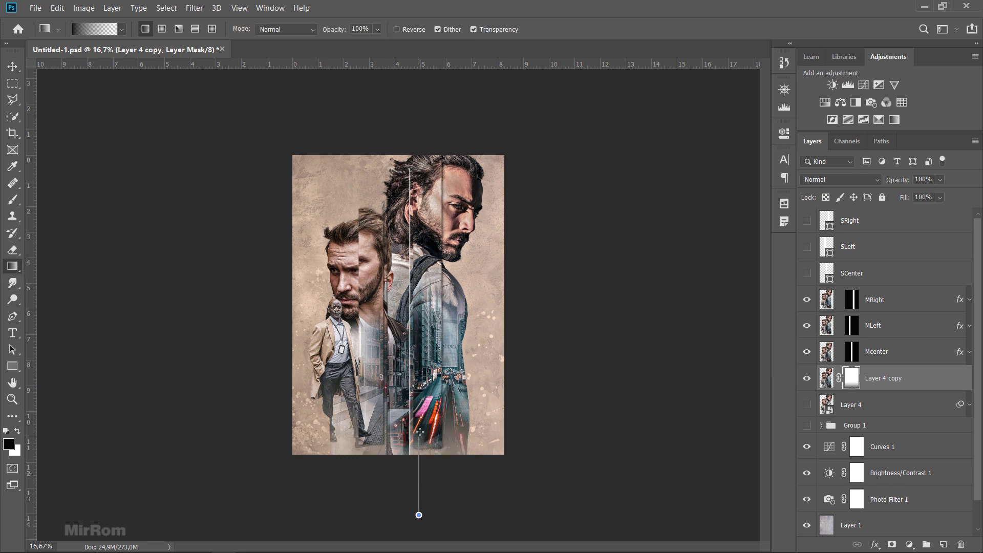
pyautogui.moveTo(419, 515); pyautogui.dragTo(418, 430)
pyautogui.moveTo(424, 521); pyautogui.dragTo(418, 352)
pyautogui.click(451, 515)
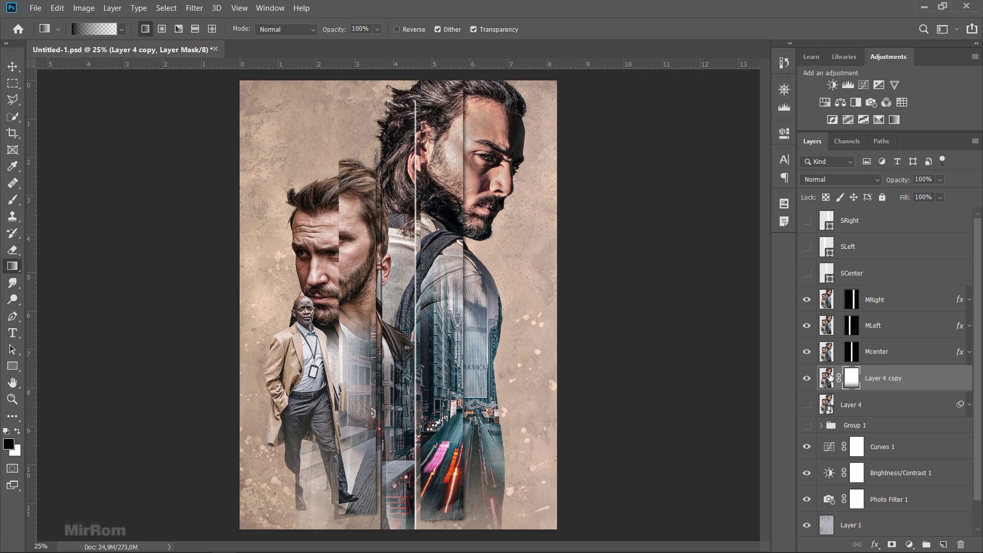
# Lower Layer 4 copy's mask density to about 97% in Properties
pyautogui.doubleClick(851, 382)
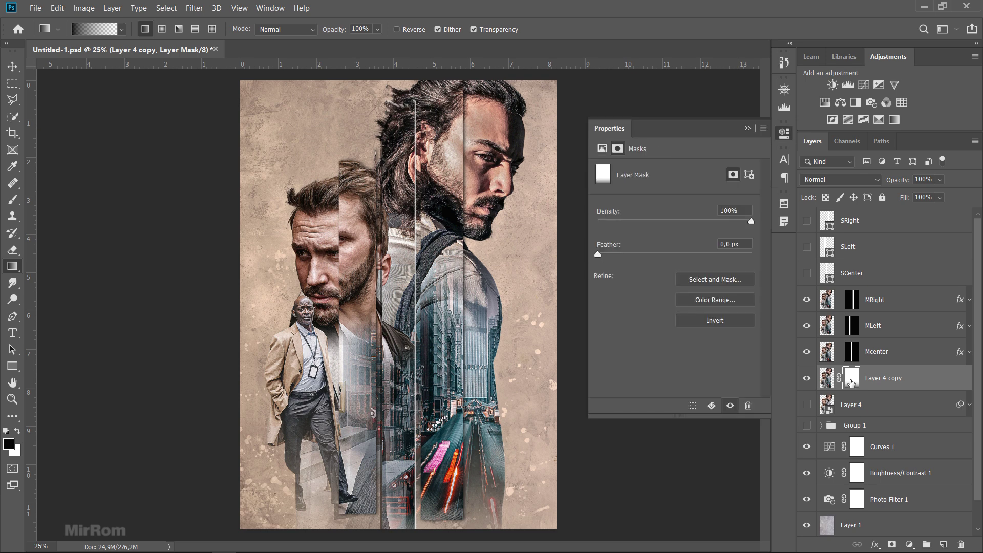
pyautogui.moveTo(751, 222); pyautogui.dragTo(748, 222)
pyautogui.click(784, 132)
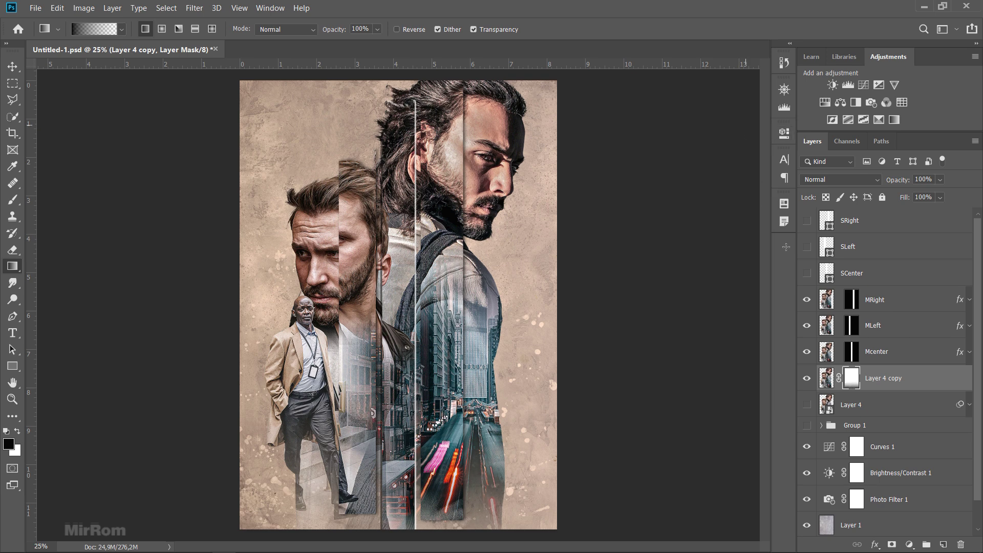
pyautogui.click(808, 300)
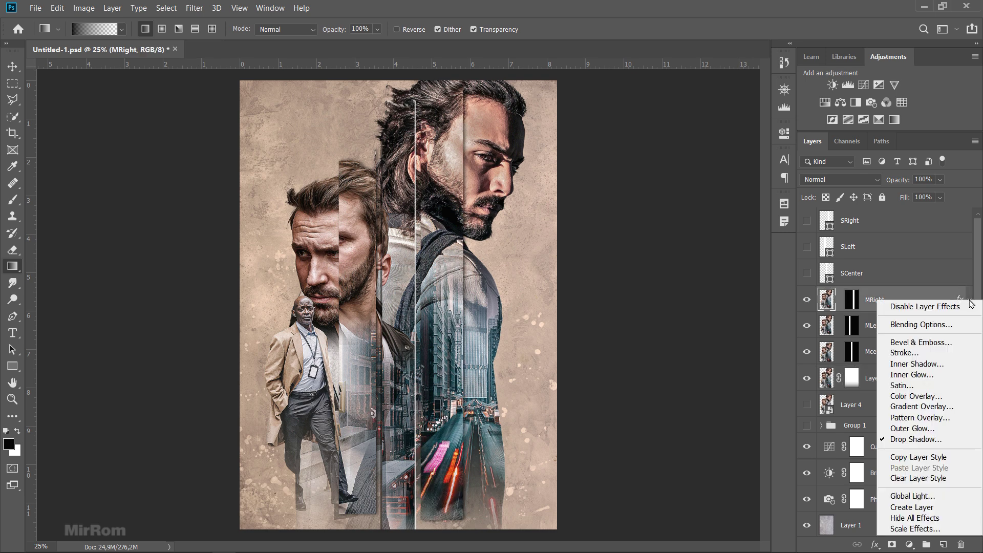
# Split MRight's drop shadow onto its own layer and fade its bottom with a gradient mask
pyautogui.rightClick(970, 303)
pyautogui.click(912, 507)
pyautogui.press('x')
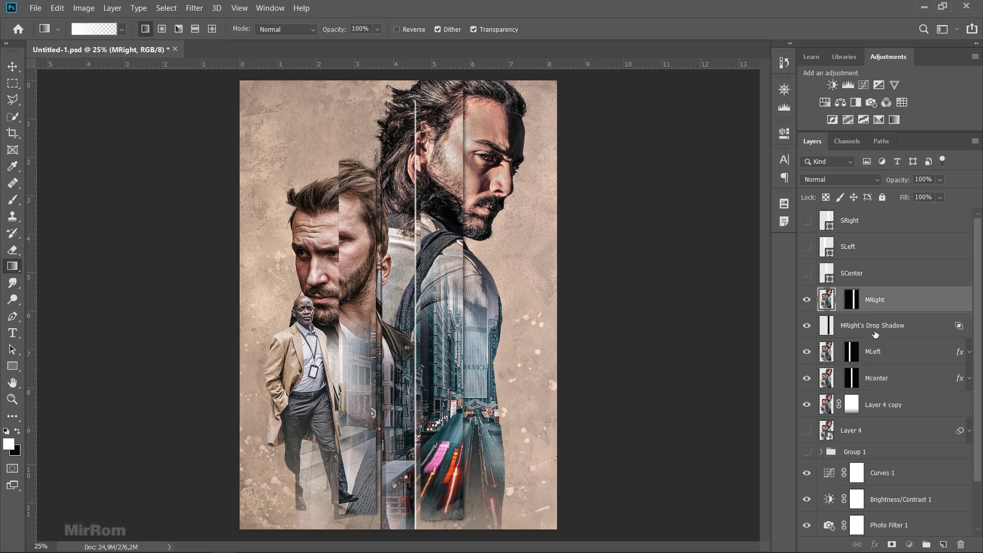
pyautogui.click(809, 327)
pyautogui.click(891, 545)
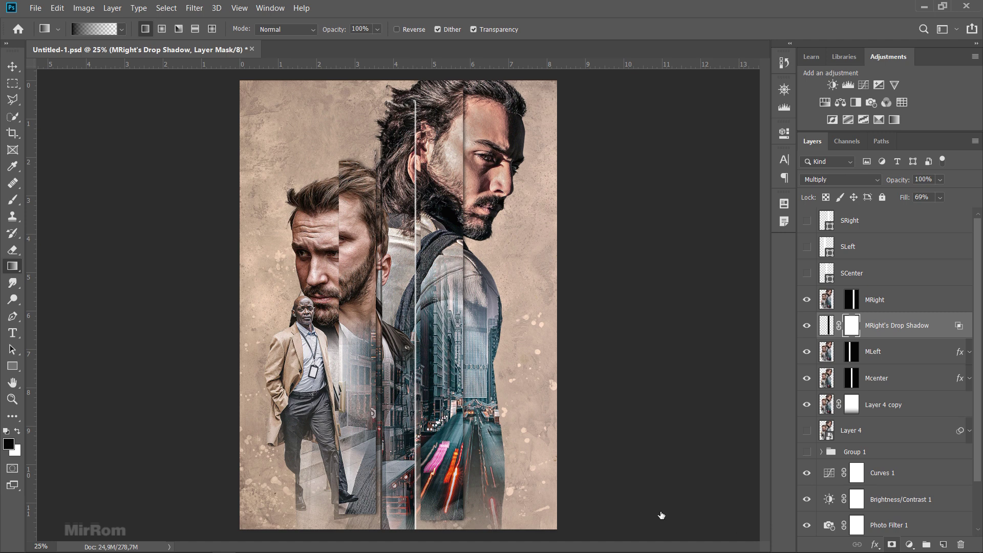
pyautogui.press('x')
pyautogui.moveTo(475, 528); pyautogui.dragTo(474, 448)
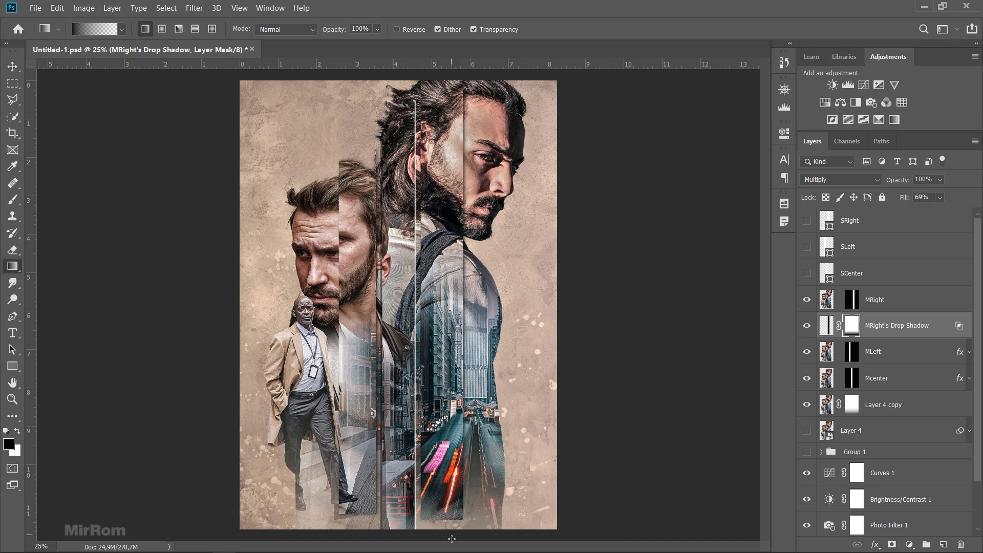
pyautogui.moveTo(451, 534); pyautogui.dragTo(451, 487)
# Split MLeft's drop shadow onto its own layer and fade its bottom with a gradient mask
pyautogui.click(921, 356)
pyautogui.rightClick(959, 352)
pyautogui.click(920, 331)
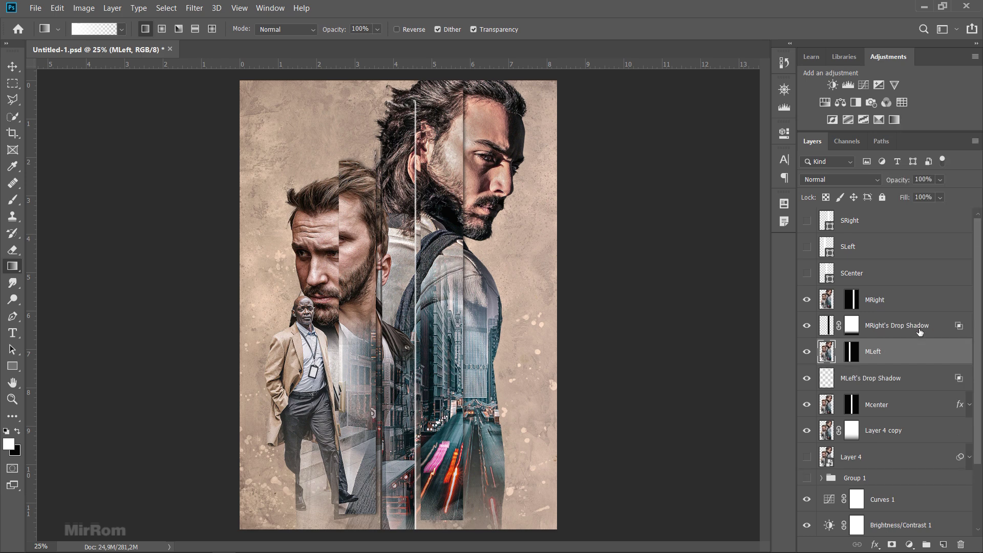
pyautogui.click(891, 379)
pyautogui.click(892, 544)
pyautogui.press('x')
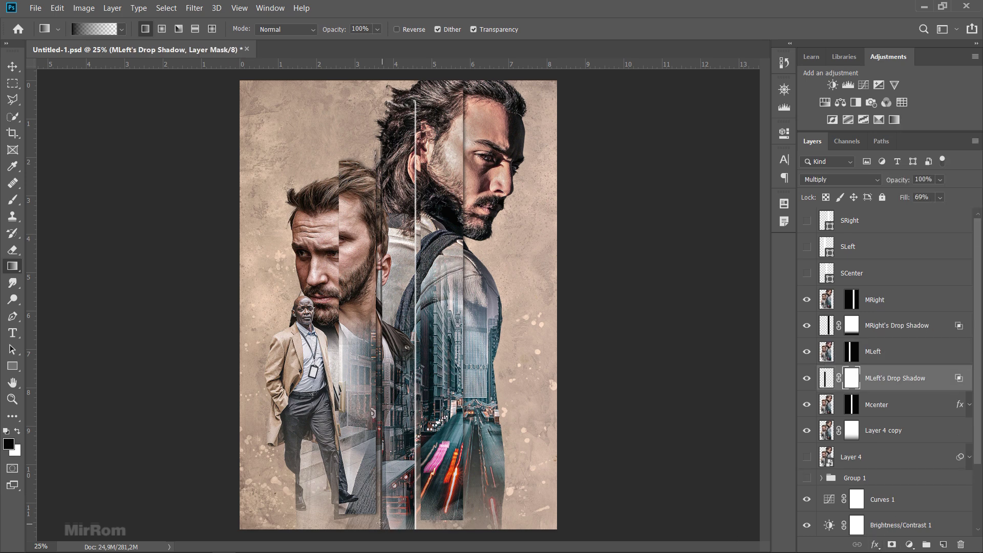
pyautogui.moveTo(379, 524); pyautogui.dragTo(384, 423)
pyautogui.click(900, 305)
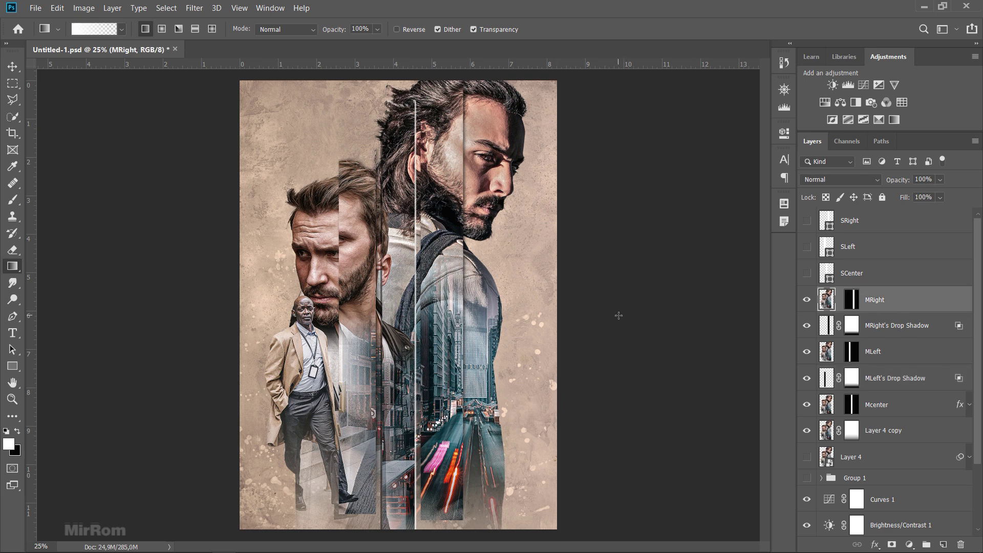
pyautogui.hotkey('ctrl', '-')
# Group the three S strip layers into Group 2
pyautogui.press('v')
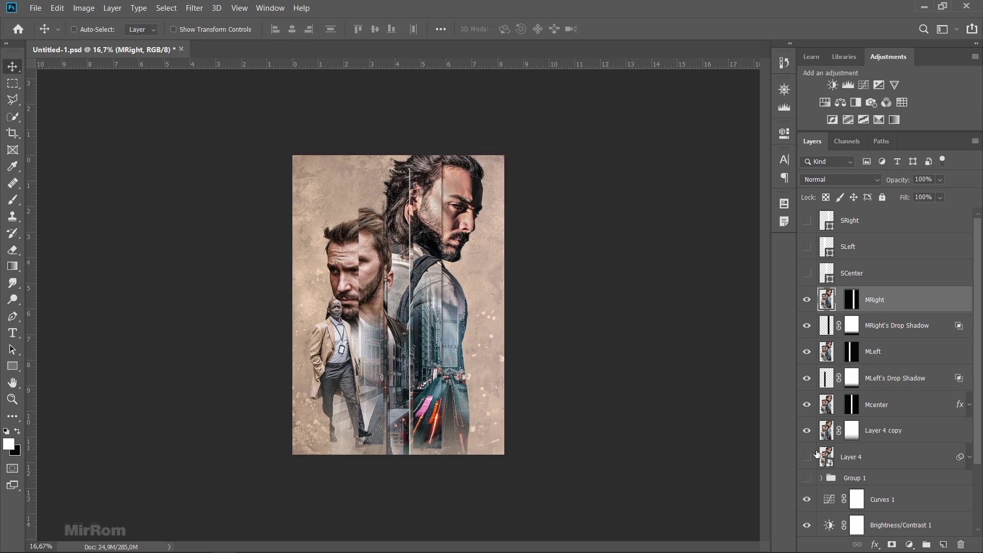
pyautogui.click(891, 279)
pyautogui.keyDown('shift'); pyautogui.click(885, 225); pyautogui.keyUp('shift')
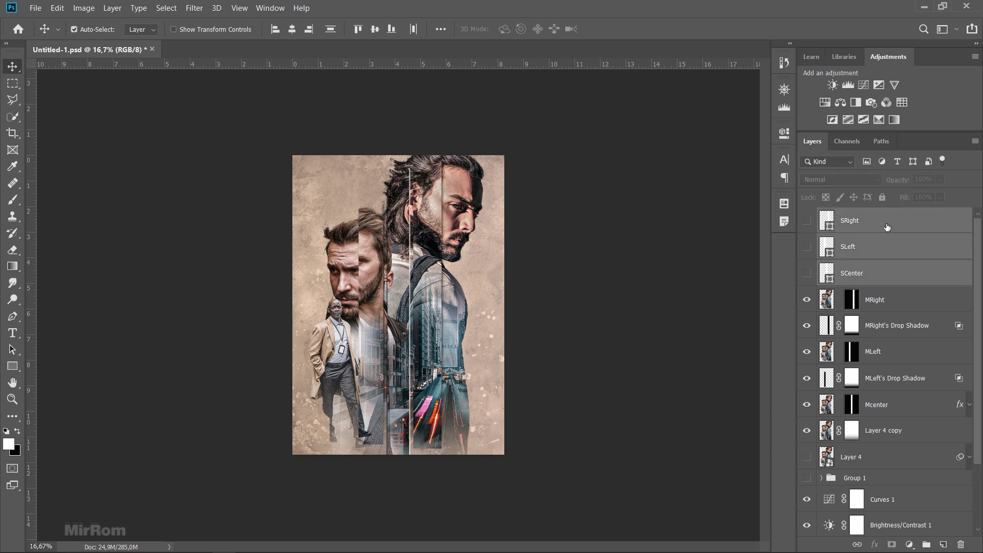
pyautogui.hotkey('ctrl', 'g')
pyautogui.click(904, 245)
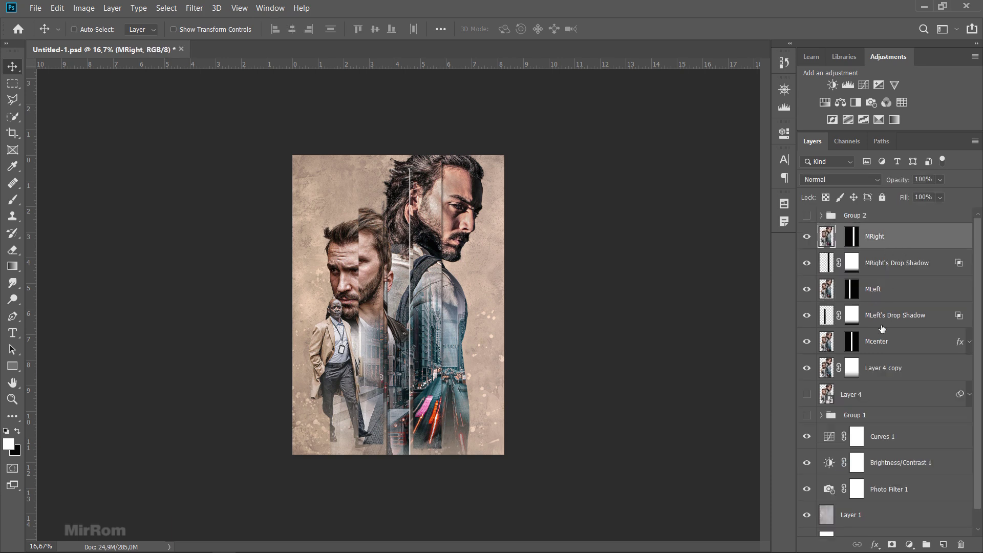
pyautogui.hotkey('ctrl', '-')
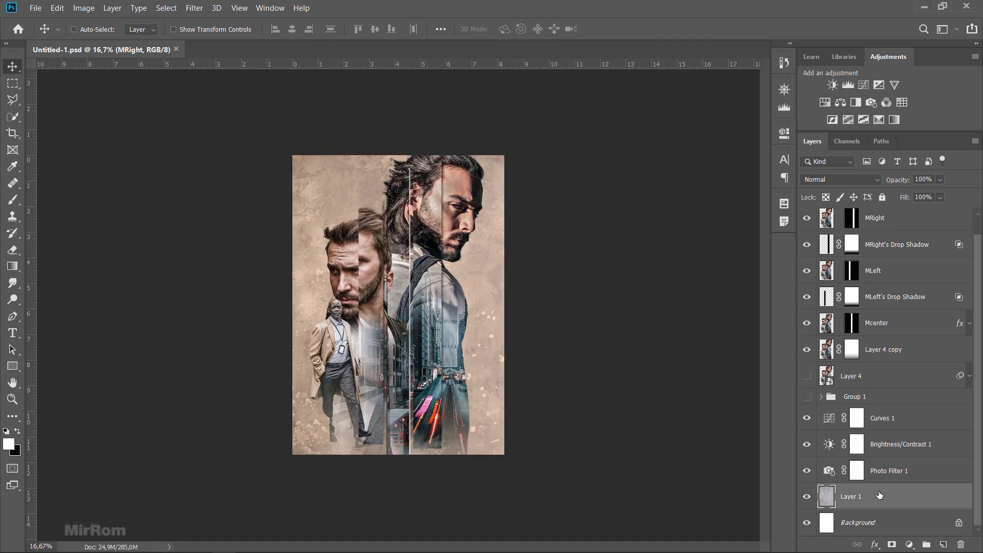
# Add a new layer above Layer 1 and paint a soft bright brush spot behind the heads
pyautogui.click(809, 497)
pyautogui.hotkey('ctrl', 'shift', 'alt', 'n')
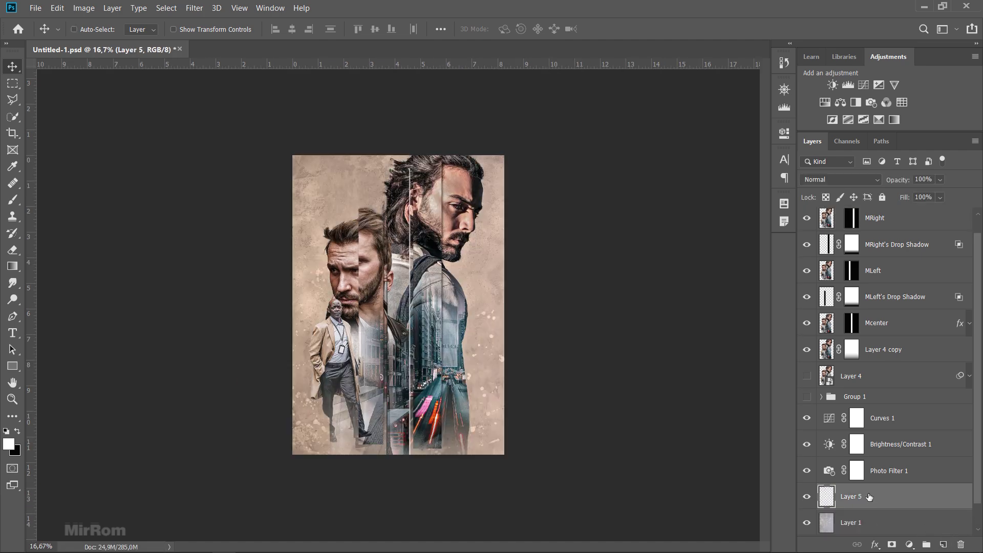
pyautogui.press('b')
pyautogui.click(294, 29)
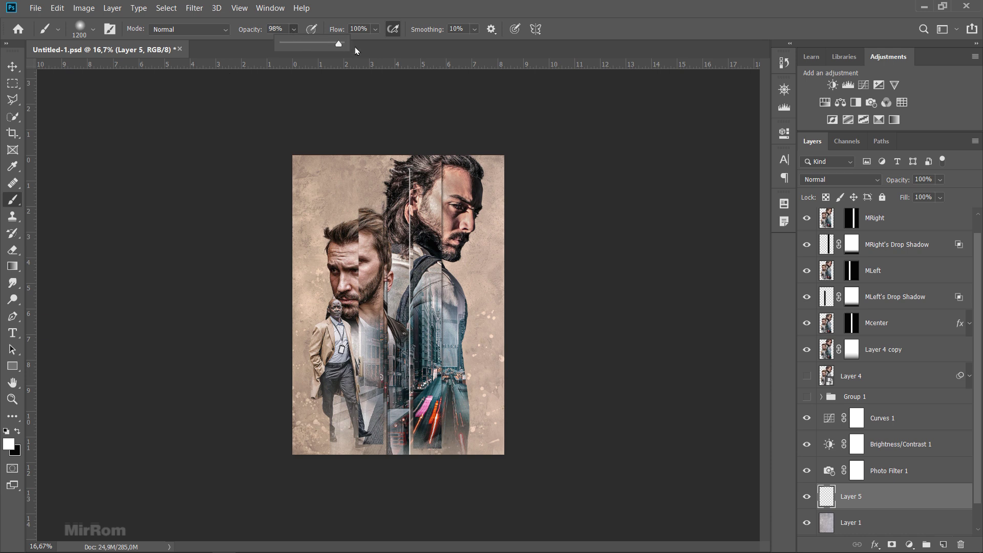
pyautogui.click(367, 202)
# Enlarge the glow to about 219% and shift it up and left
pyautogui.press('v')
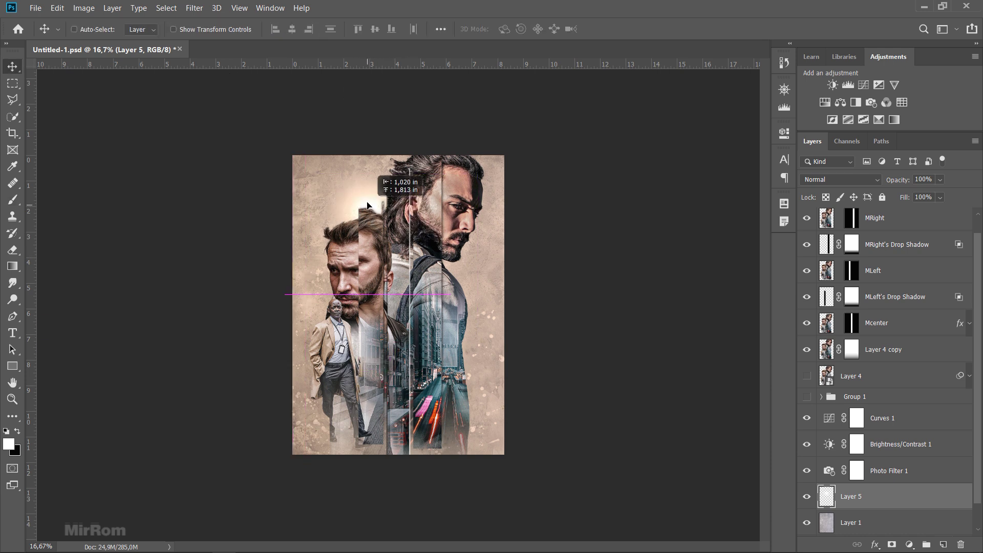
pyautogui.hotkey('ctrl', 't')
pyautogui.moveTo(450, 286); pyautogui.dragTo(603, 438)
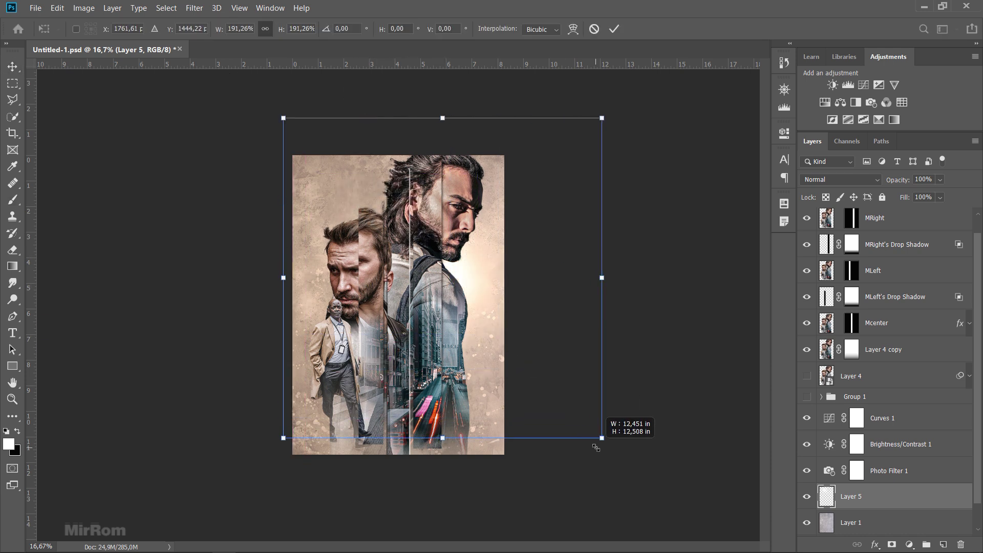
pyautogui.moveTo(507, 347)
pyautogui.mouseDown()
pyautogui.moveTo(479, 318)
pyautogui.moveTo(435, 223)
pyautogui.mouseUp()
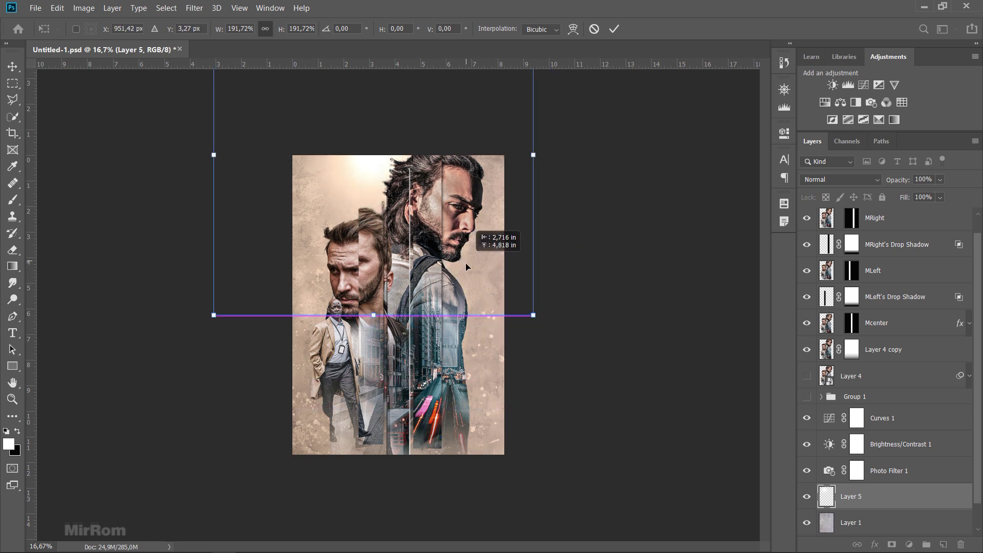
pyautogui.moveTo(214, 315); pyautogui.dragTo(168, 361)
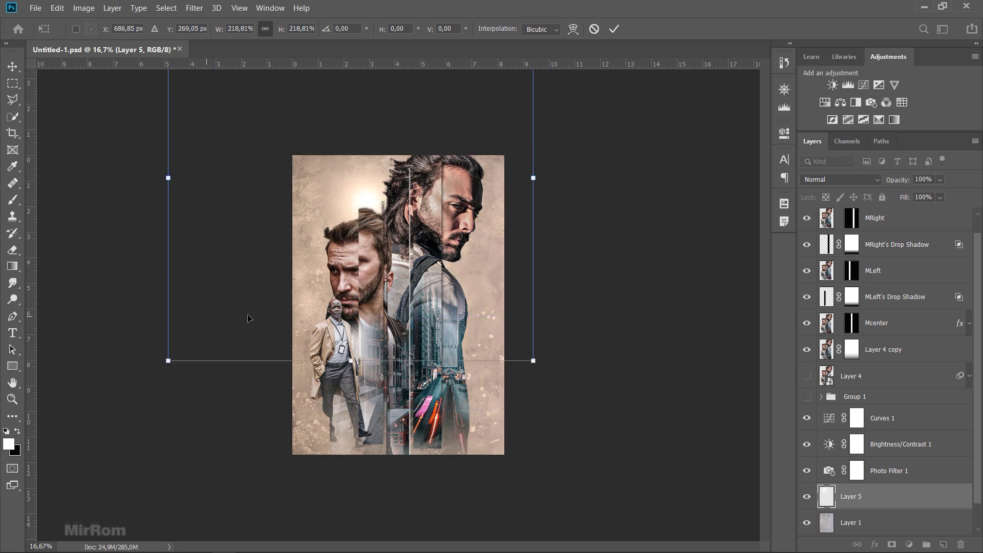
pyautogui.click(614, 29)
# Set Layer 5 to Soft Light, then enlarge it to about 108% and reposition it behind the heads
pyautogui.click(840, 179)
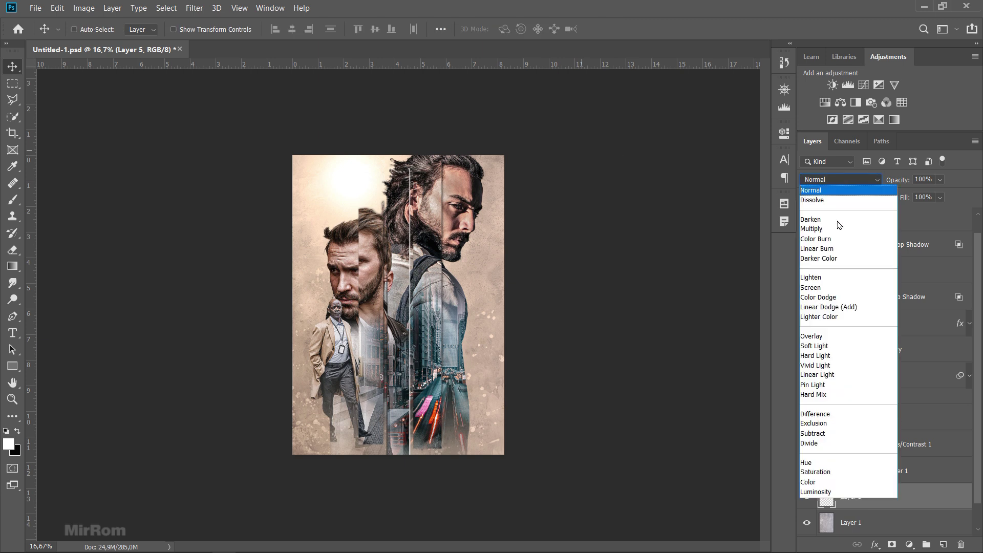
pyautogui.click(828, 346)
pyautogui.moveTo(378, 193); pyautogui.dragTo(378, 172)
pyautogui.hotkey('ctrl', 't')
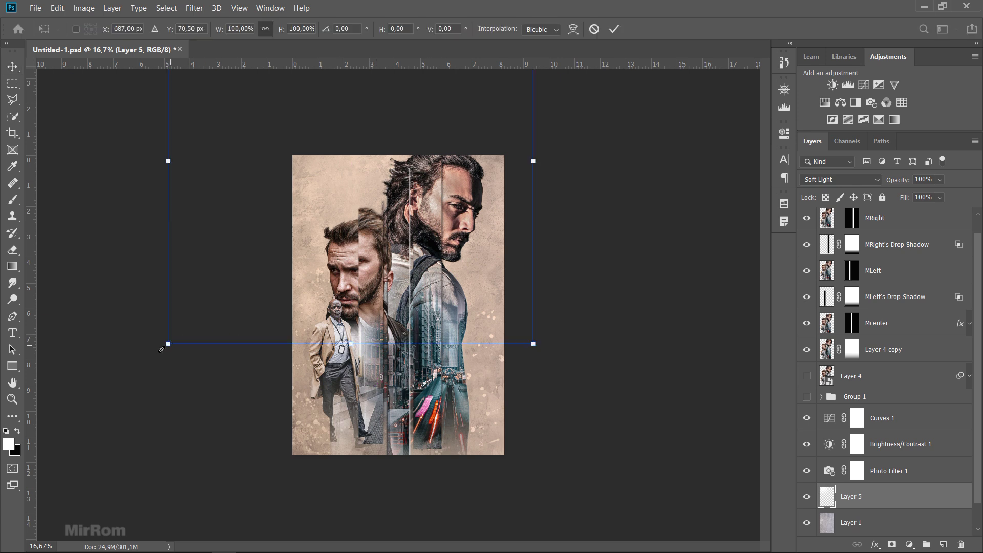
pyautogui.moveTo(161, 349); pyautogui.dragTo(137, 378)
pyautogui.moveTo(424, 230); pyautogui.dragTo(428, 231)
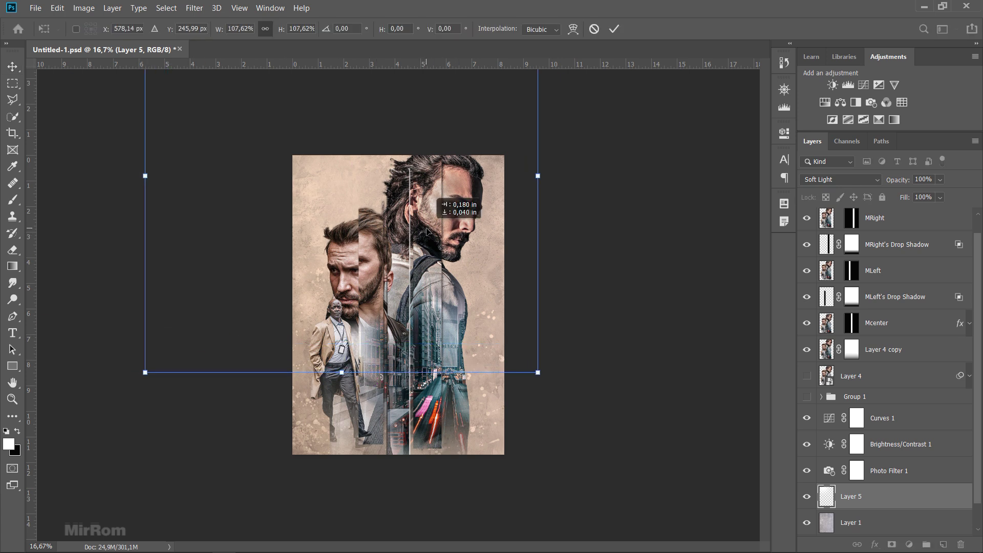
pyautogui.click(615, 29)
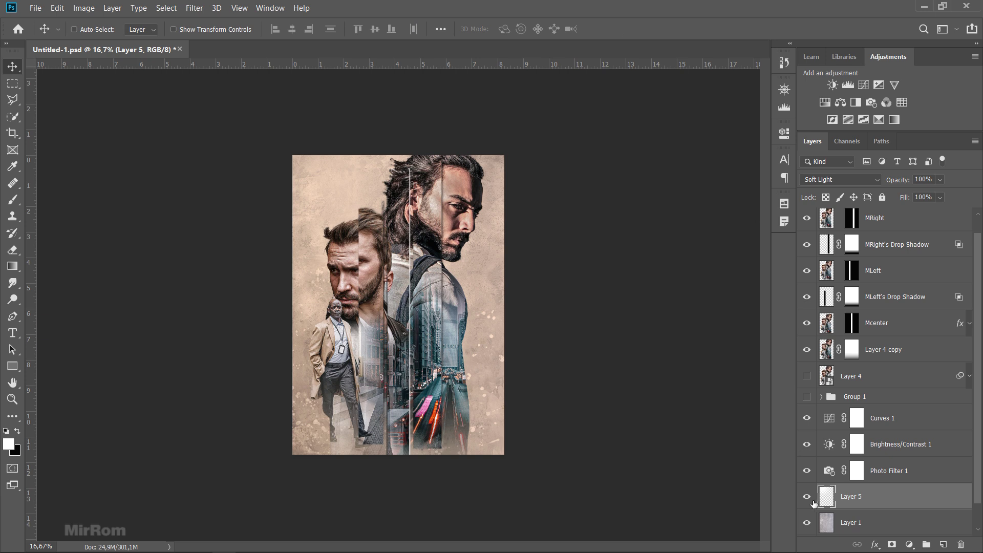
pyautogui.moveTo(381, 185); pyautogui.dragTo(390, 191)
# Add a Gradient Map above the MRight layer using a purple-to-orange preset
pyautogui.scroll(1, 908, 358)
pyautogui.click(910, 245)
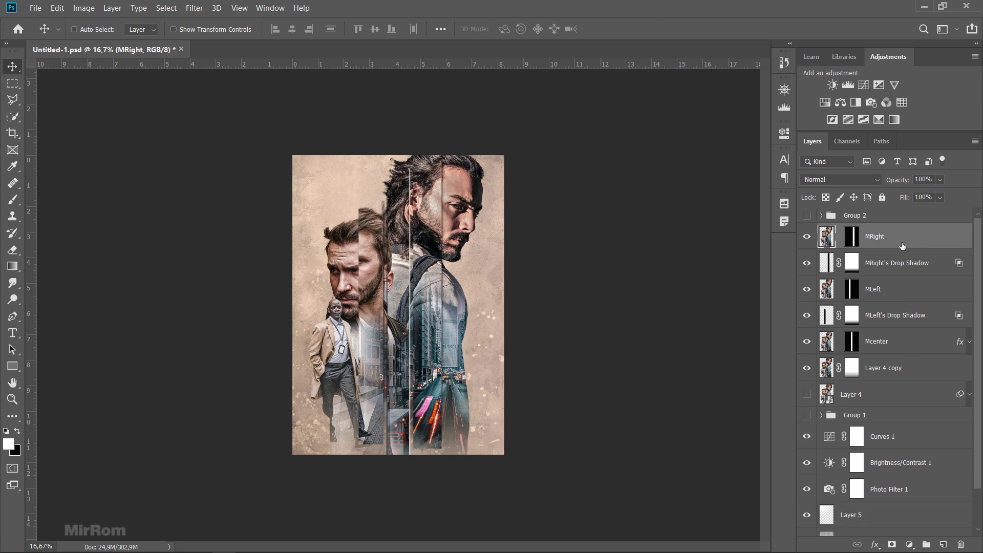
pyautogui.click(895, 119)
pyautogui.click(704, 177)
pyautogui.scroll(-5, 719, 163)
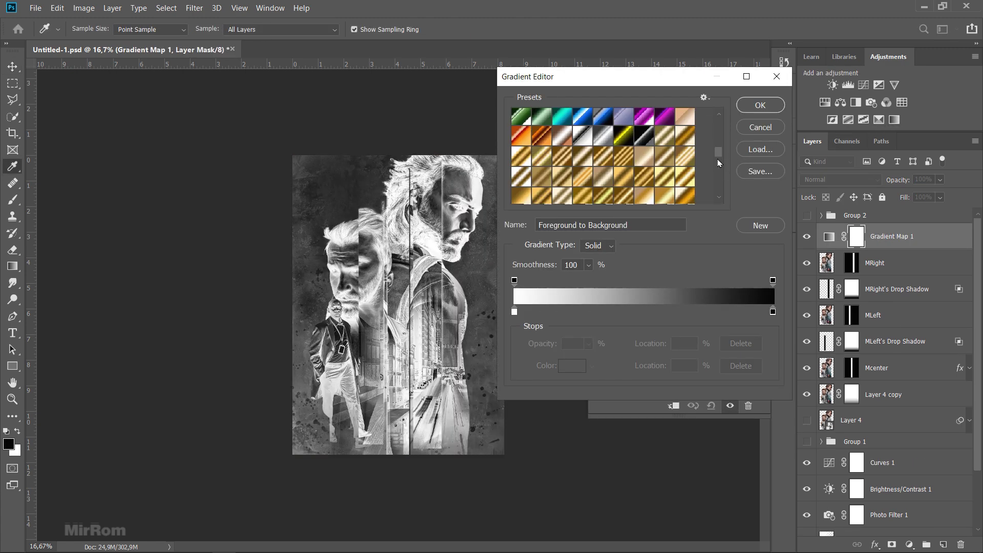
pyautogui.scroll(-5, 719, 163)
pyautogui.click(645, 196)
# Set the gradient stops to 7c5e86 and e1a76f and blend the map in Soft Light
pyautogui.click(514, 311)
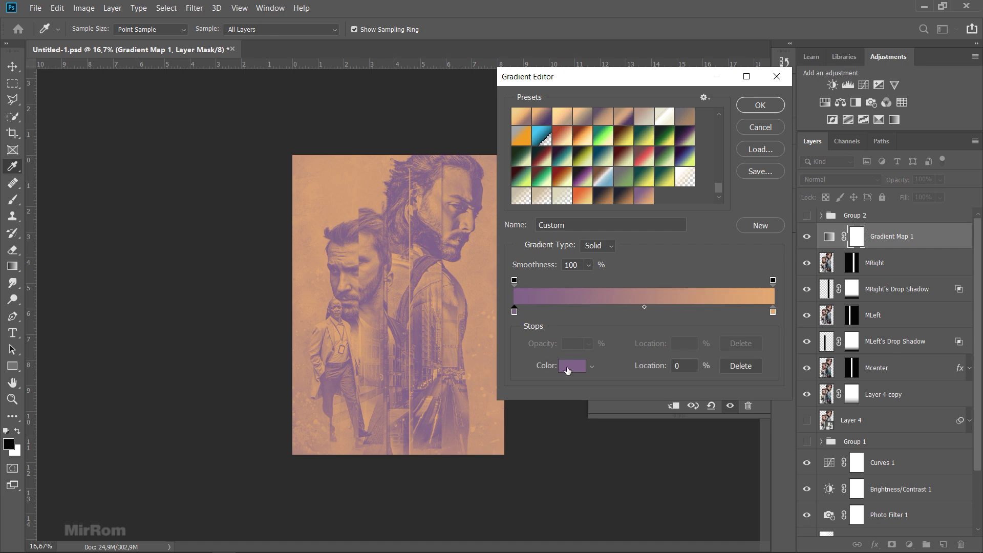
pyautogui.click(567, 366)
pyautogui.click(720, 275)
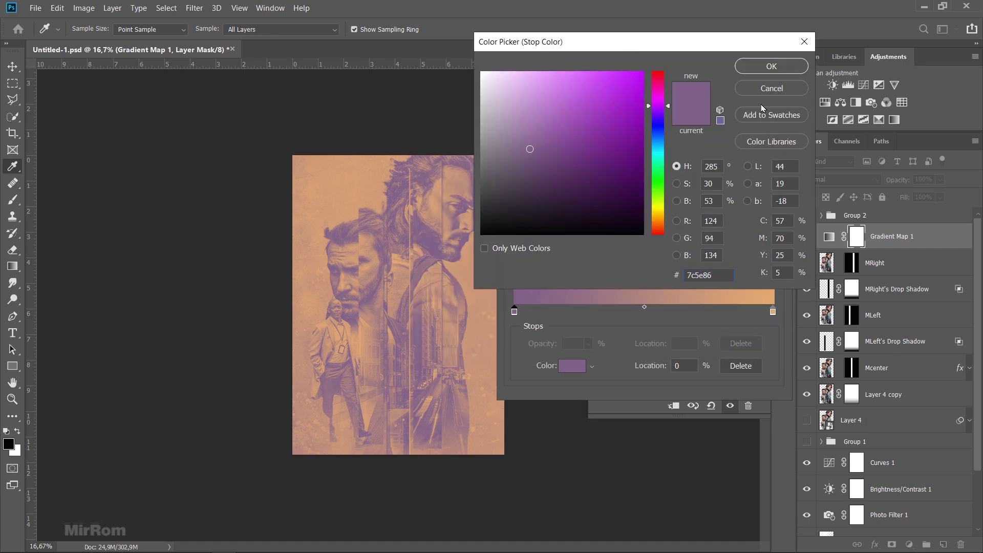
pyautogui.click(766, 71)
pyautogui.doubleClick(773, 311)
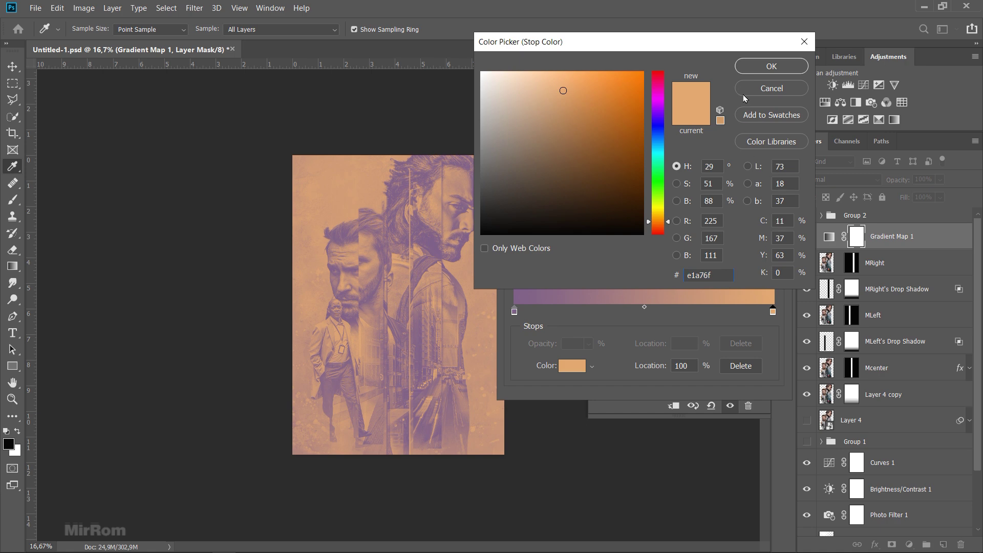
pyautogui.click(758, 72)
pyautogui.click(758, 104)
pyautogui.click(821, 182)
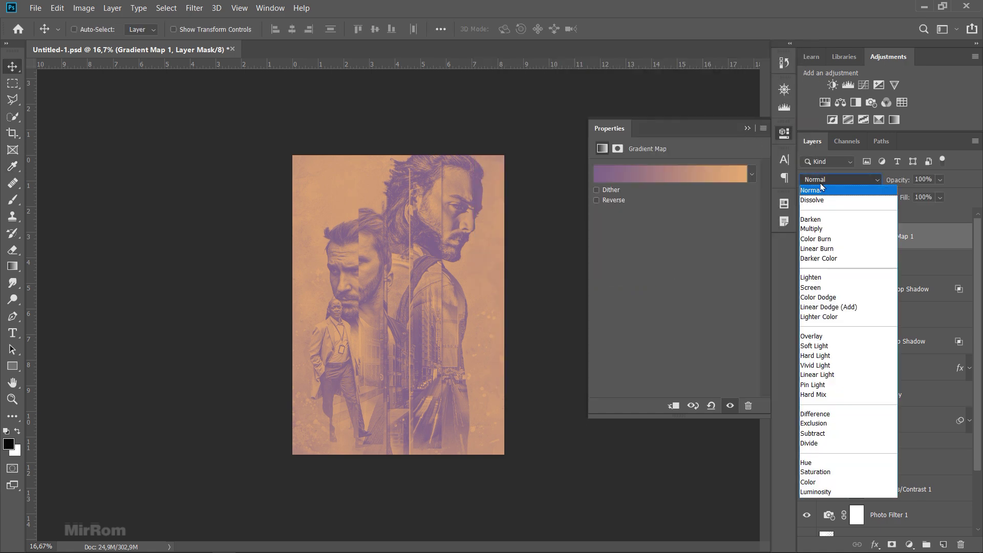
pyautogui.click(821, 346)
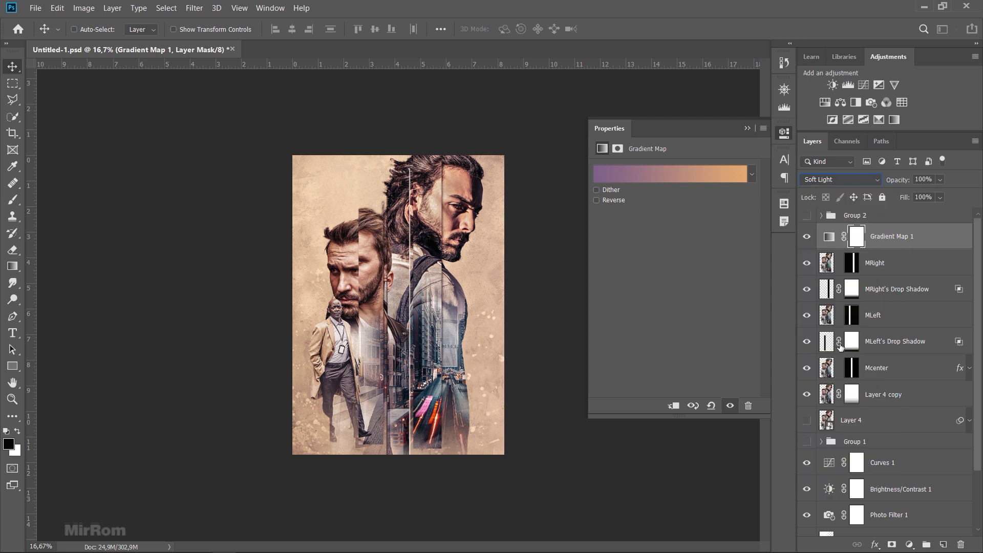
pyautogui.click(747, 128)
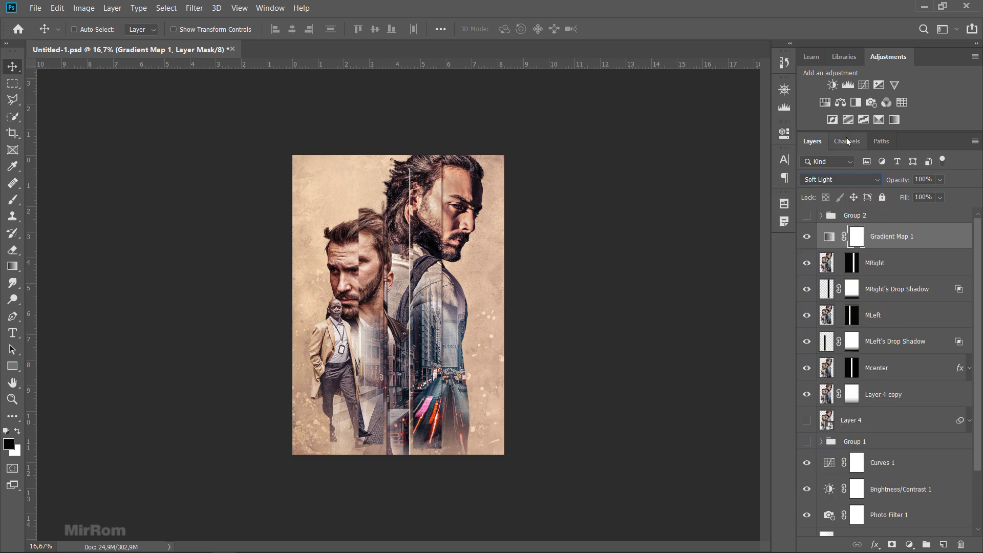
# Add a Levels adjustment with Output black raised to 22 to fade the shadows
pyautogui.click(848, 85)
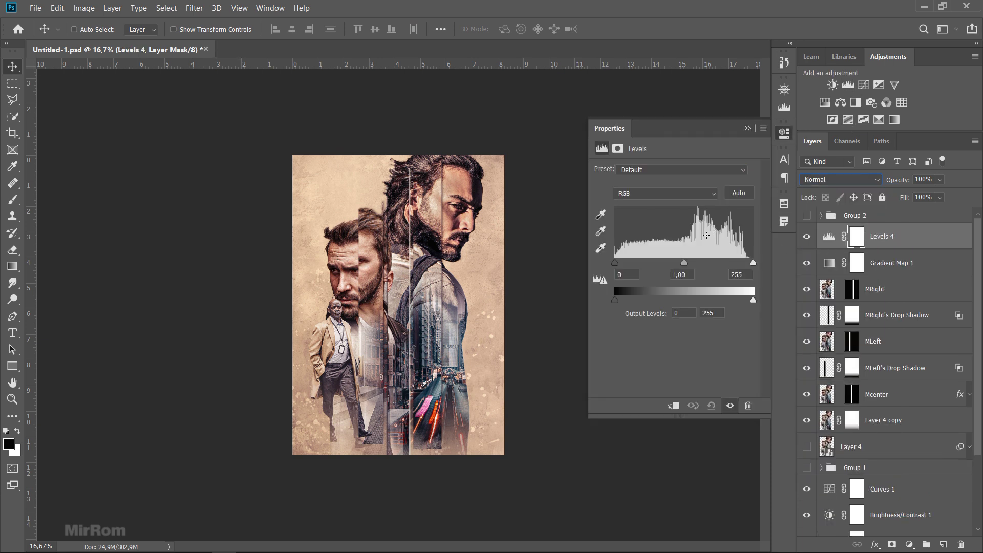
pyautogui.moveTo(615, 300); pyautogui.dragTo(627, 305)
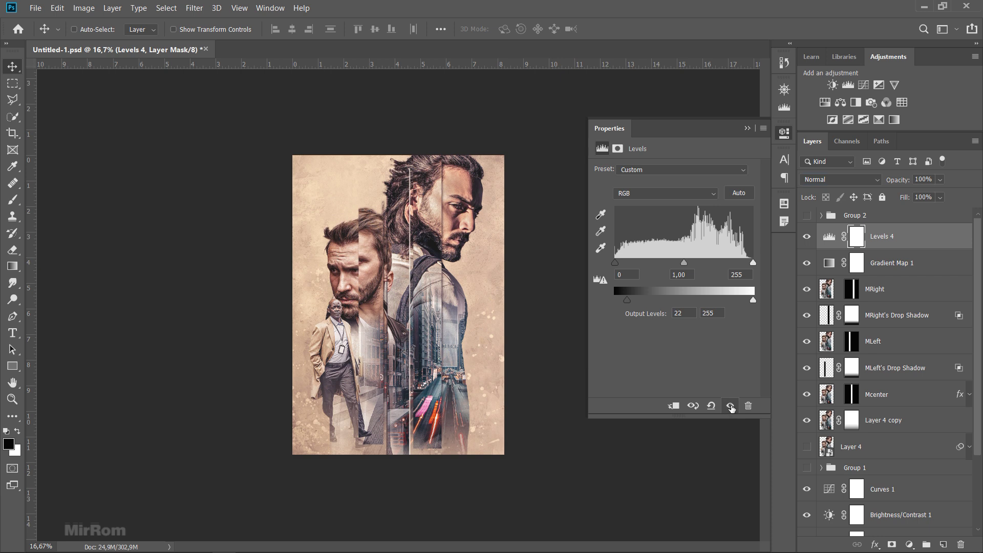
pyautogui.click(730, 405)
pyautogui.click(730, 405)
pyautogui.click(745, 129)
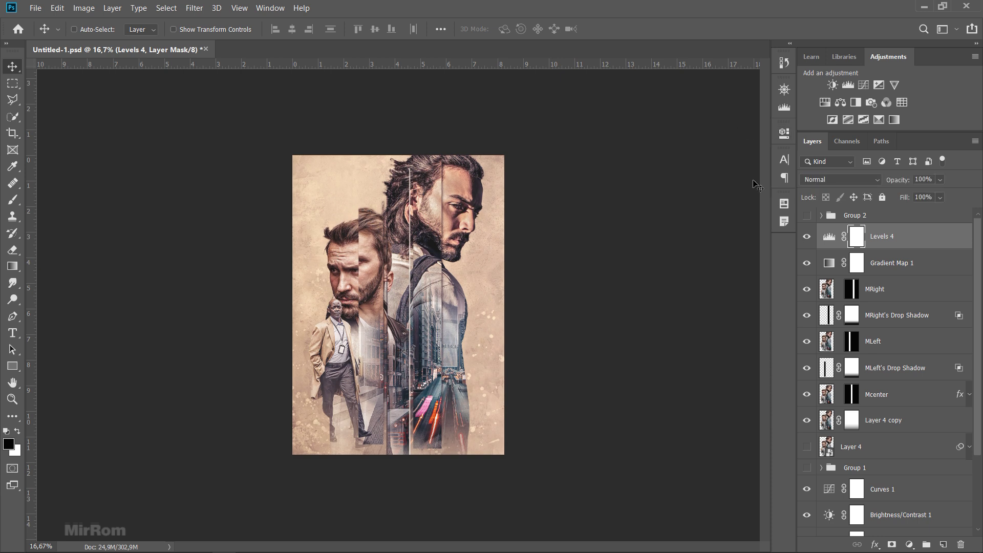
# Add a Curves adjustment with a slight S-curve from highlight, midtone and shadow points
pyautogui.click(864, 87)
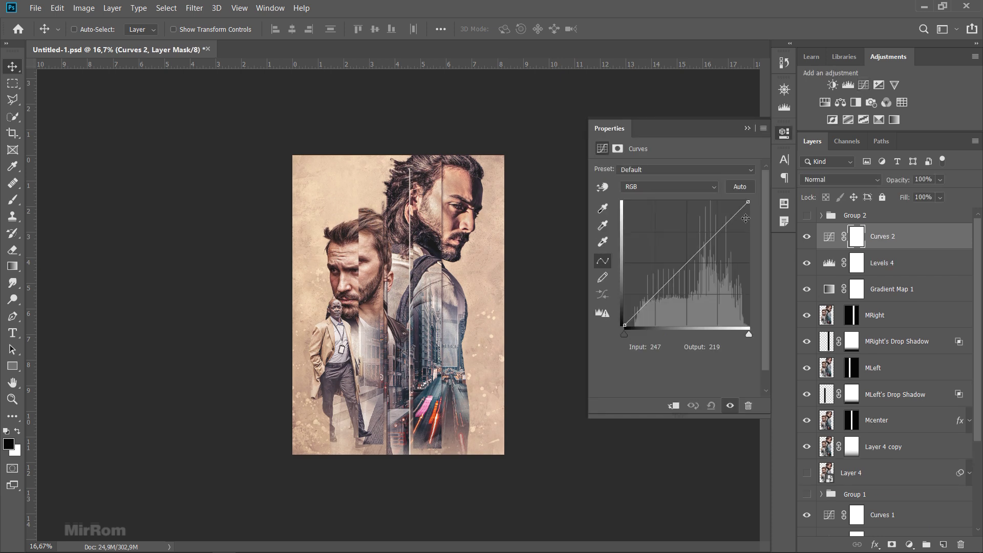
pyautogui.click(724, 225)
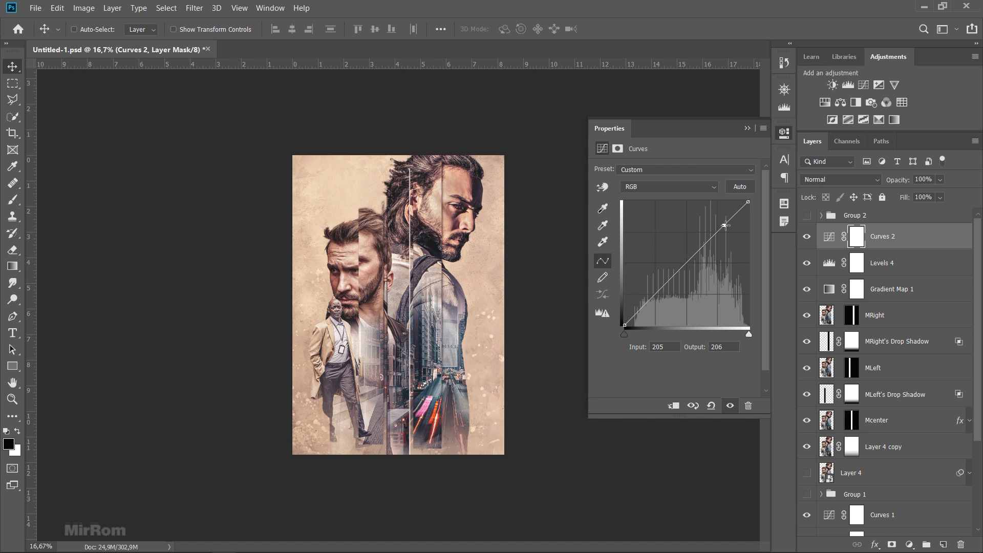
pyautogui.moveTo(725, 226); pyautogui.dragTo(724, 226)
pyautogui.click(691, 260)
pyautogui.moveTo(690, 259); pyautogui.dragTo(690, 257)
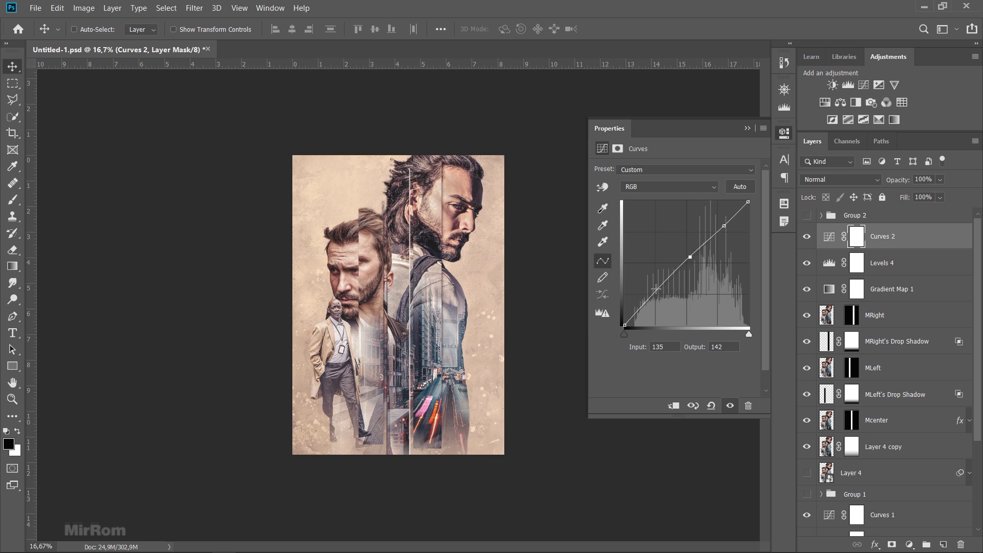
pyautogui.moveTo(654, 294); pyautogui.dragTo(659, 294)
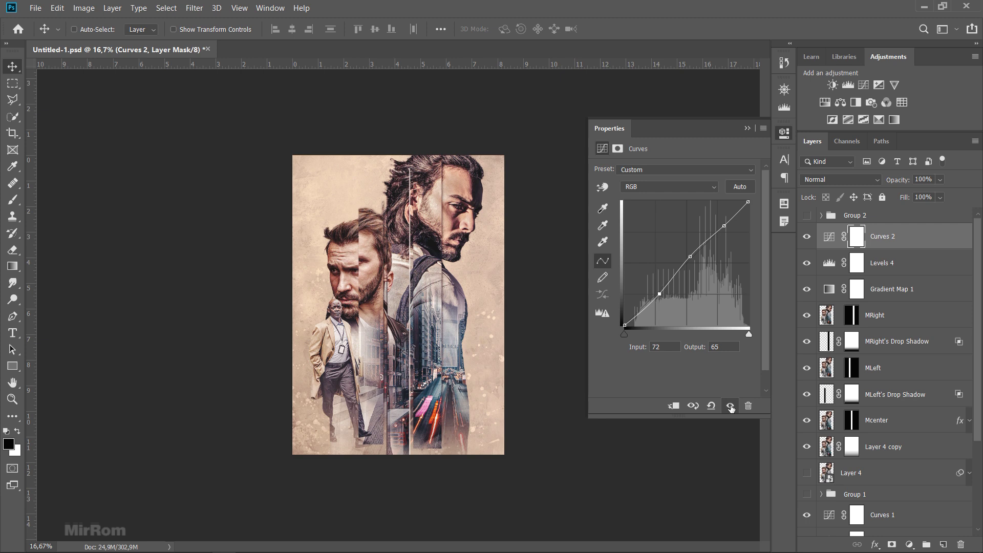
pyautogui.click(690, 256)
pyautogui.click(724, 226)
pyautogui.click(747, 129)
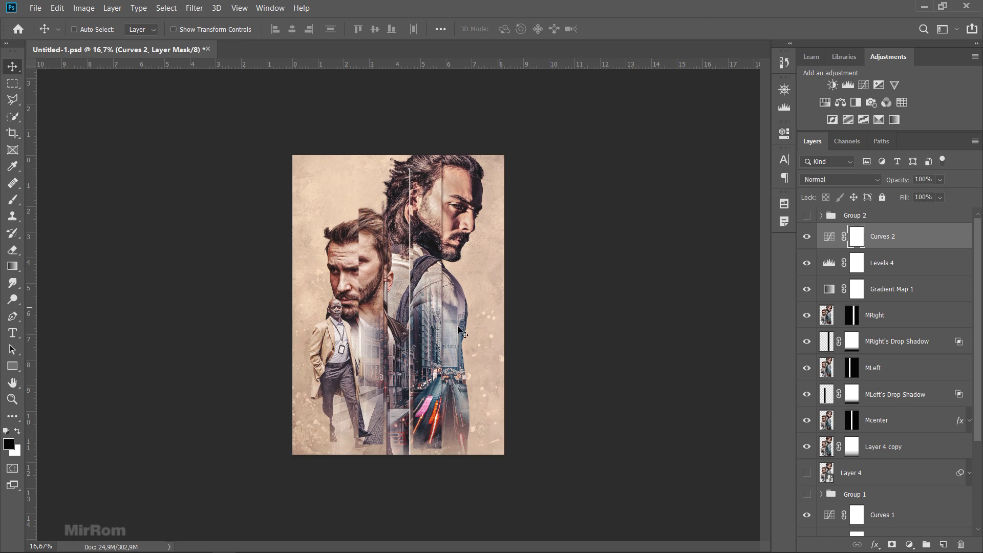
pyautogui.hotkey('ctrl', '+')
pyautogui.hotkey('ctrl', '+')
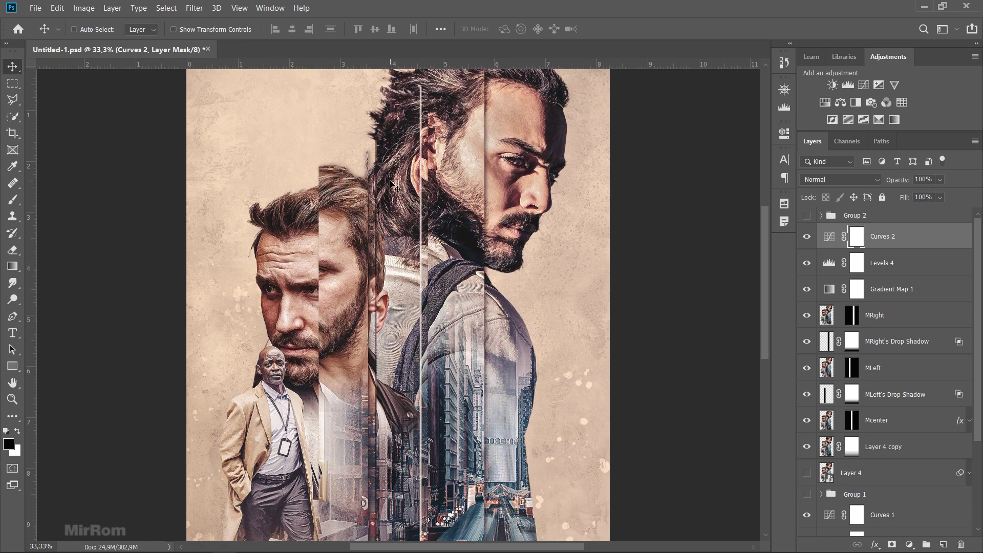
pyautogui.hotkey('ctrl', '-')
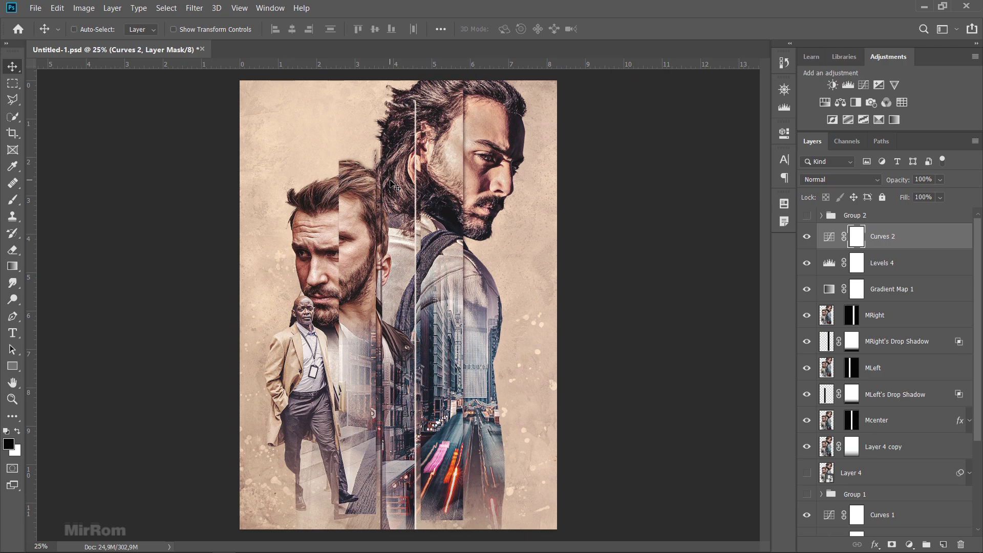